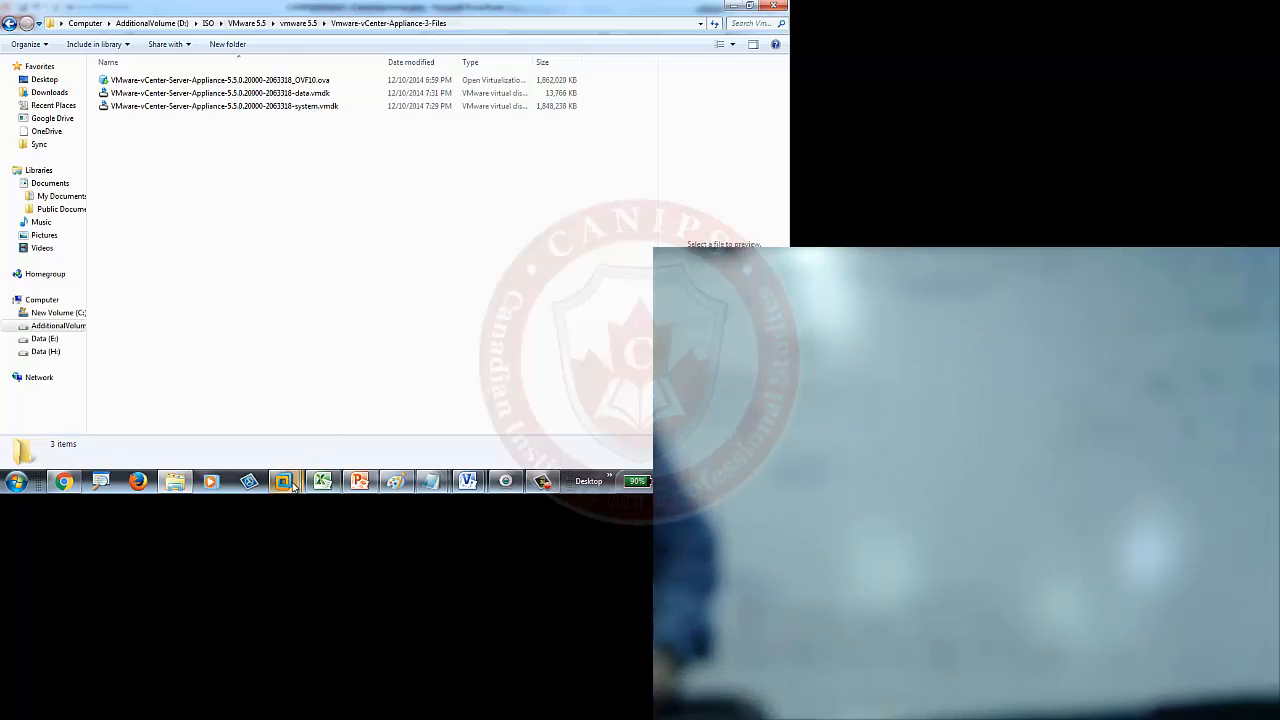
# Switch to the VMware Workstation window running the CANIPSVC01 virtual machine
pyautogui.moveTo(290, 483)
pyautogui.click(232, 427)
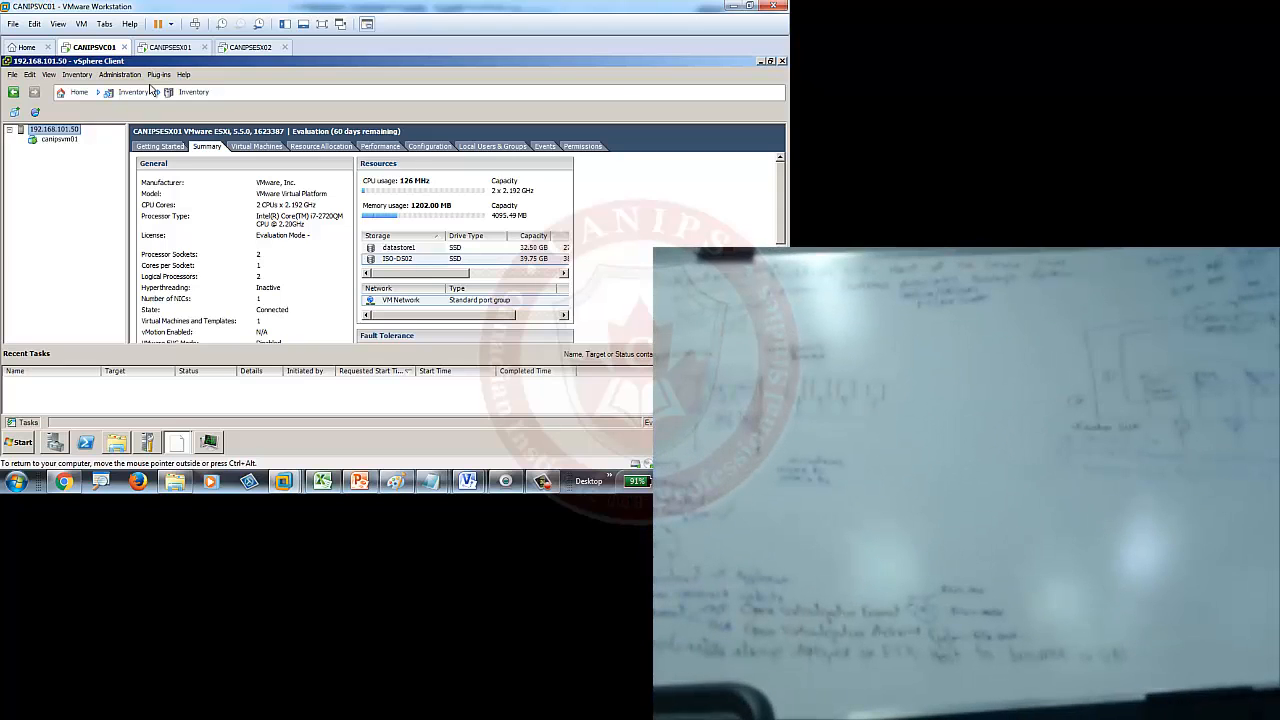
pyautogui.click(13, 75)
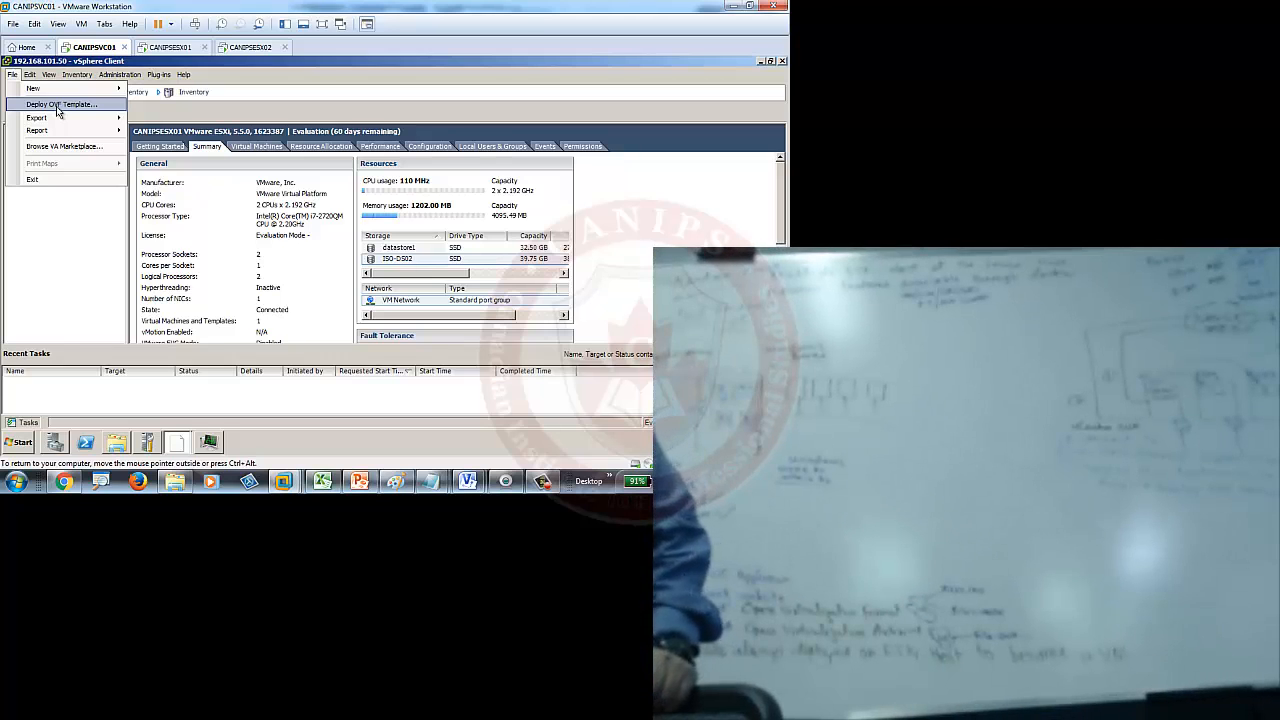
pyautogui.click(58, 106)
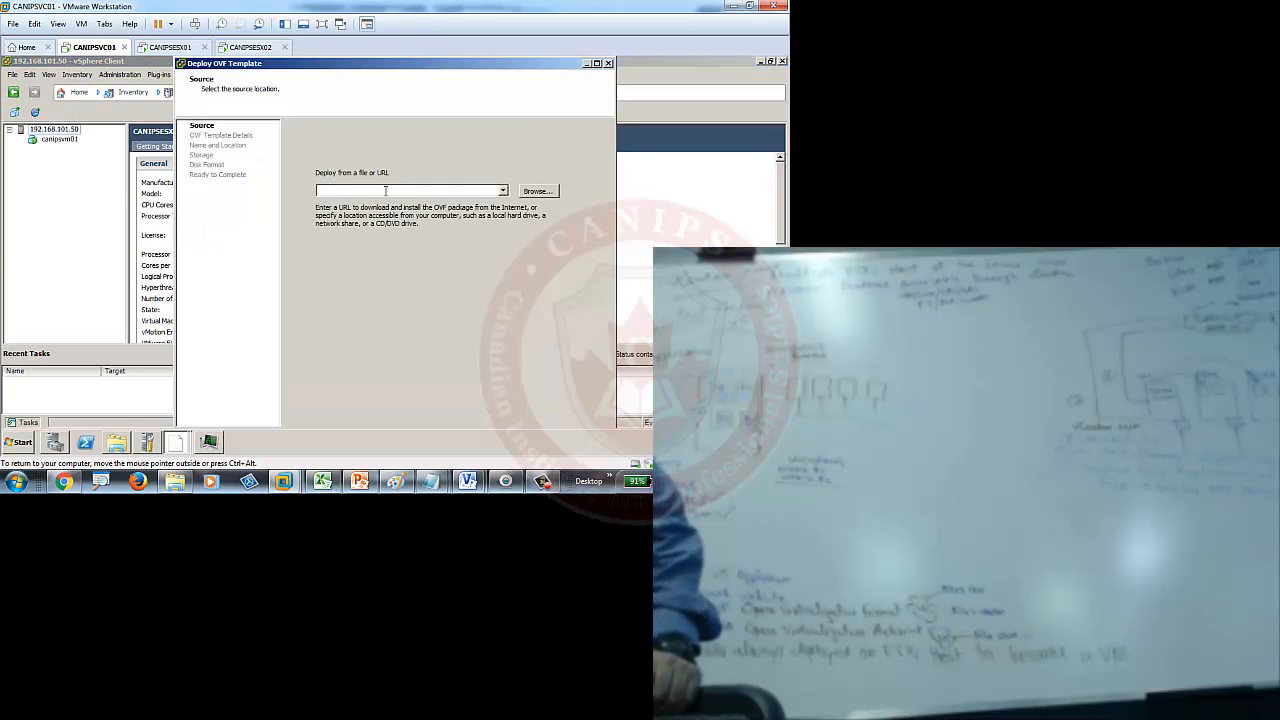
pyautogui.click(539, 192)
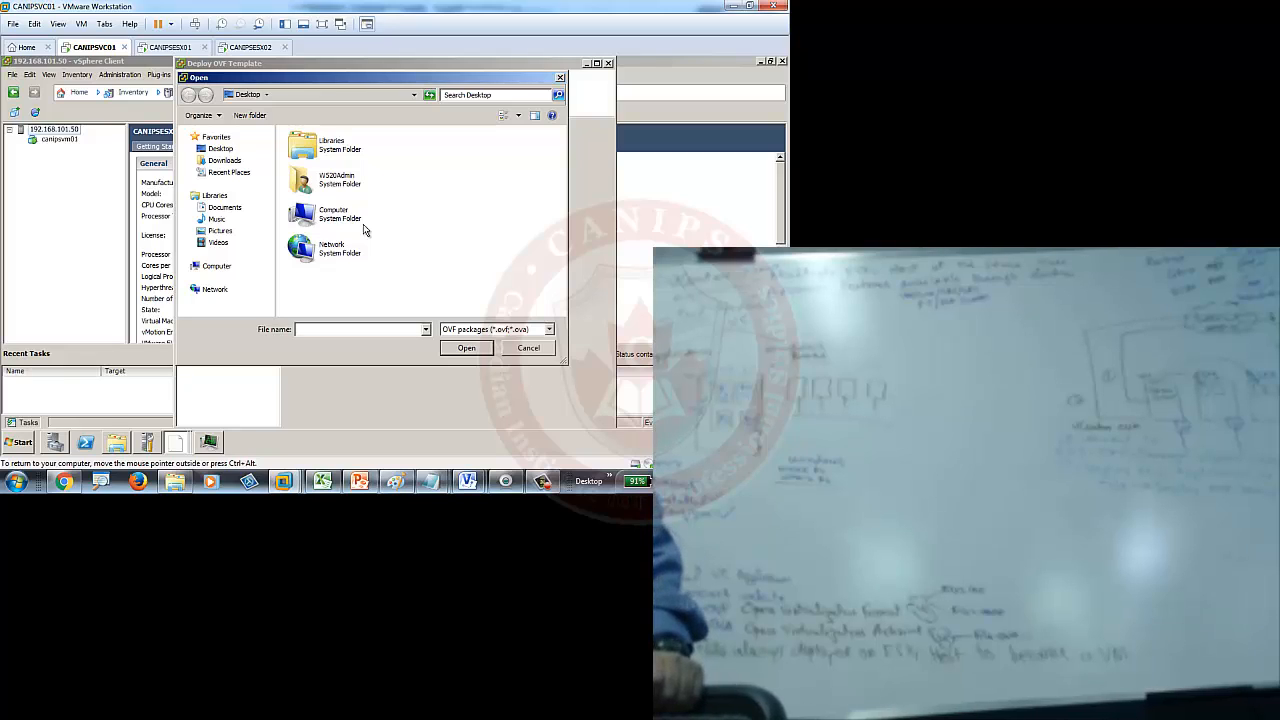
pyautogui.click(524, 347)
pyautogui.click(609, 64)
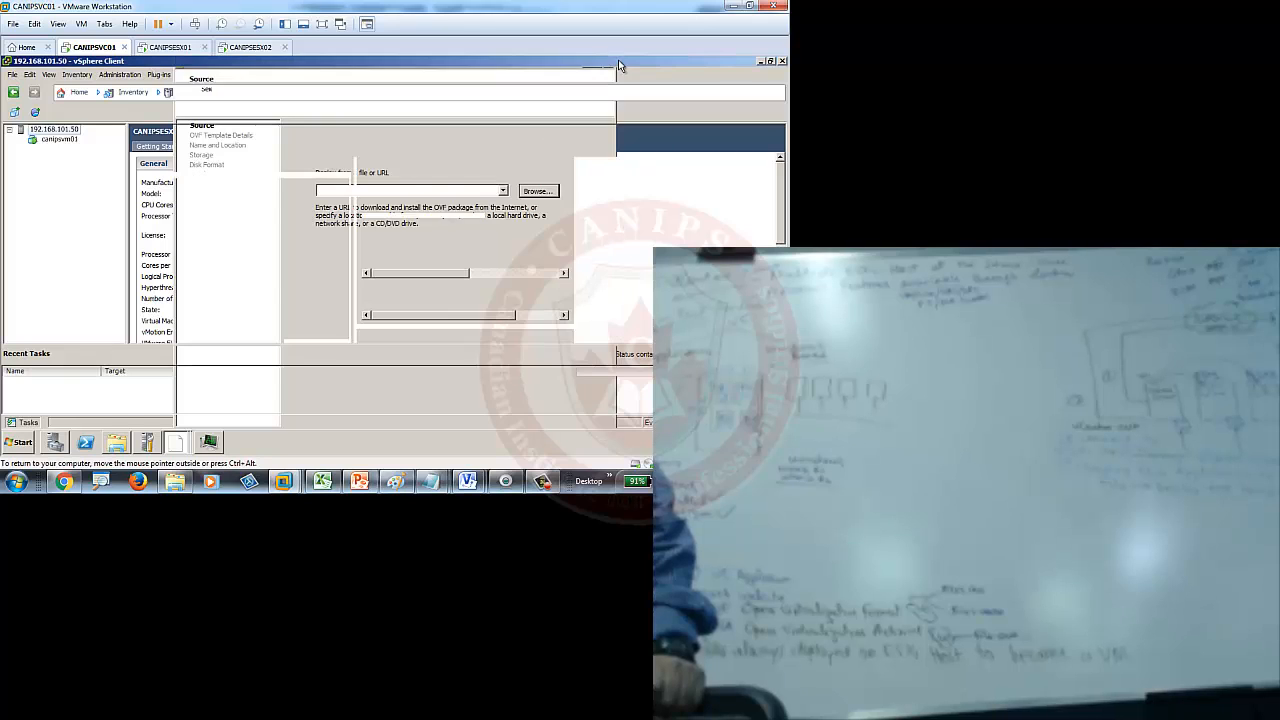
# Clear the CANIPSVC01 desktop by minimizing vSphere Client and closing the ISO-DS02 datastore browser and the ISO folder
pyautogui.click(761, 61)
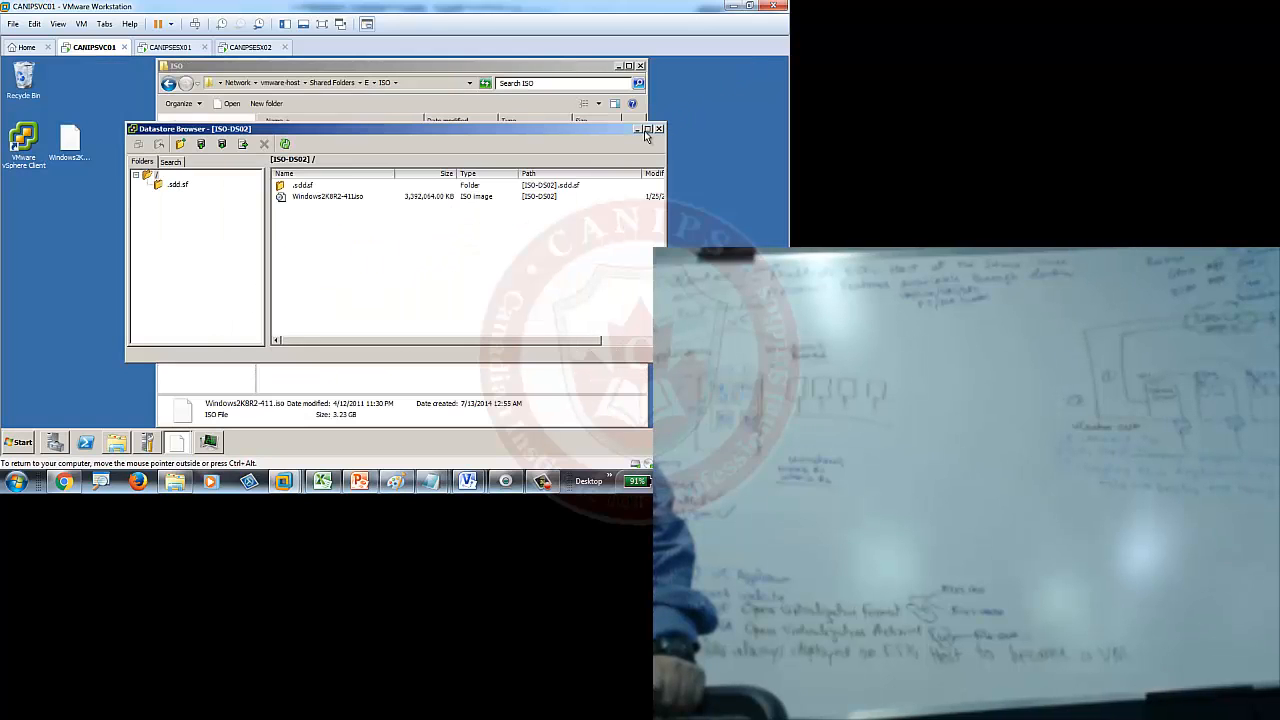
pyautogui.click(659, 129)
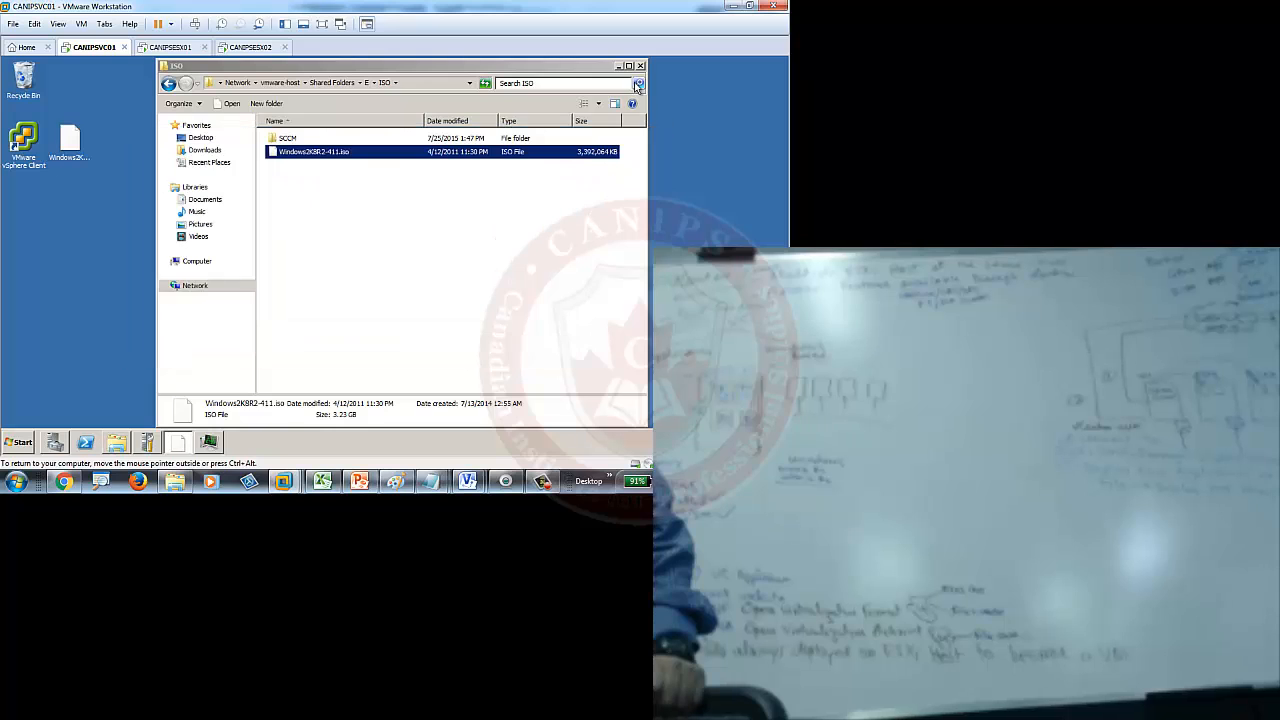
pyautogui.click(640, 67)
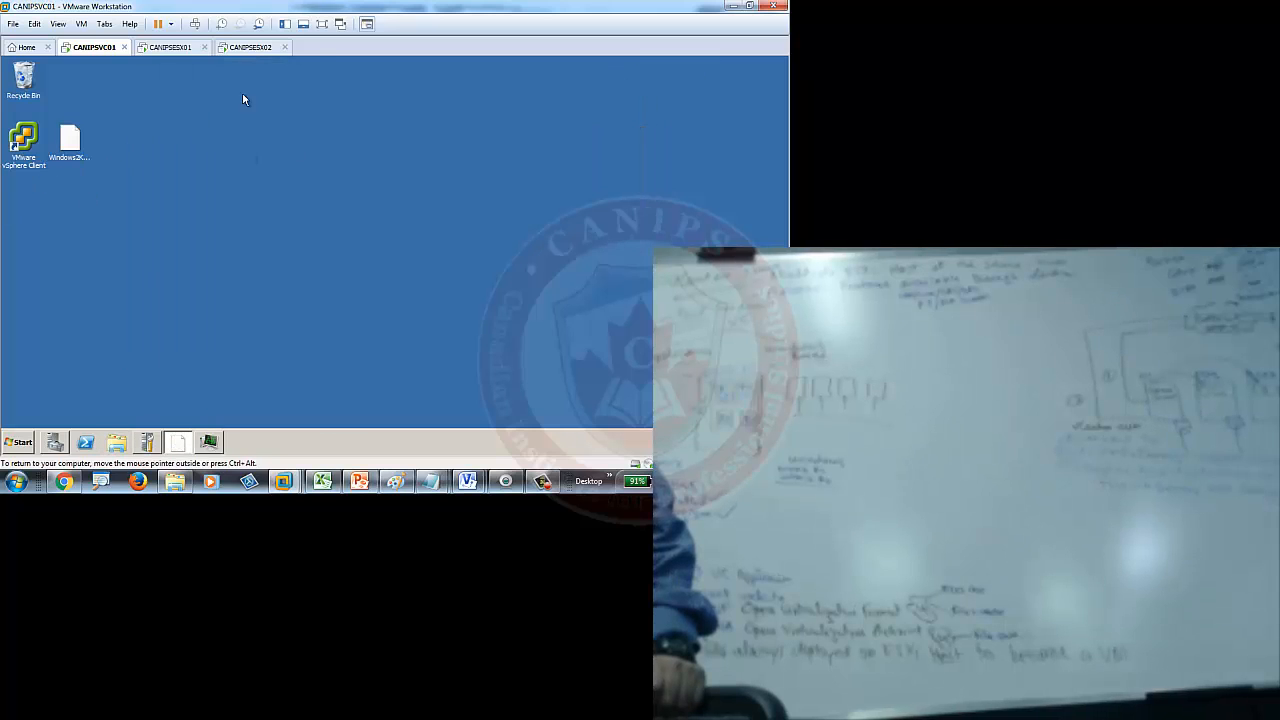
# Copy VMware-vCenter-Server-Appliance-5.5.0.20000-2063318_OVF10.ova from the host folder to the CANIPSVC01 desktop, then enlarge the Workstation window again
pyautogui.doubleClick(420, 8)
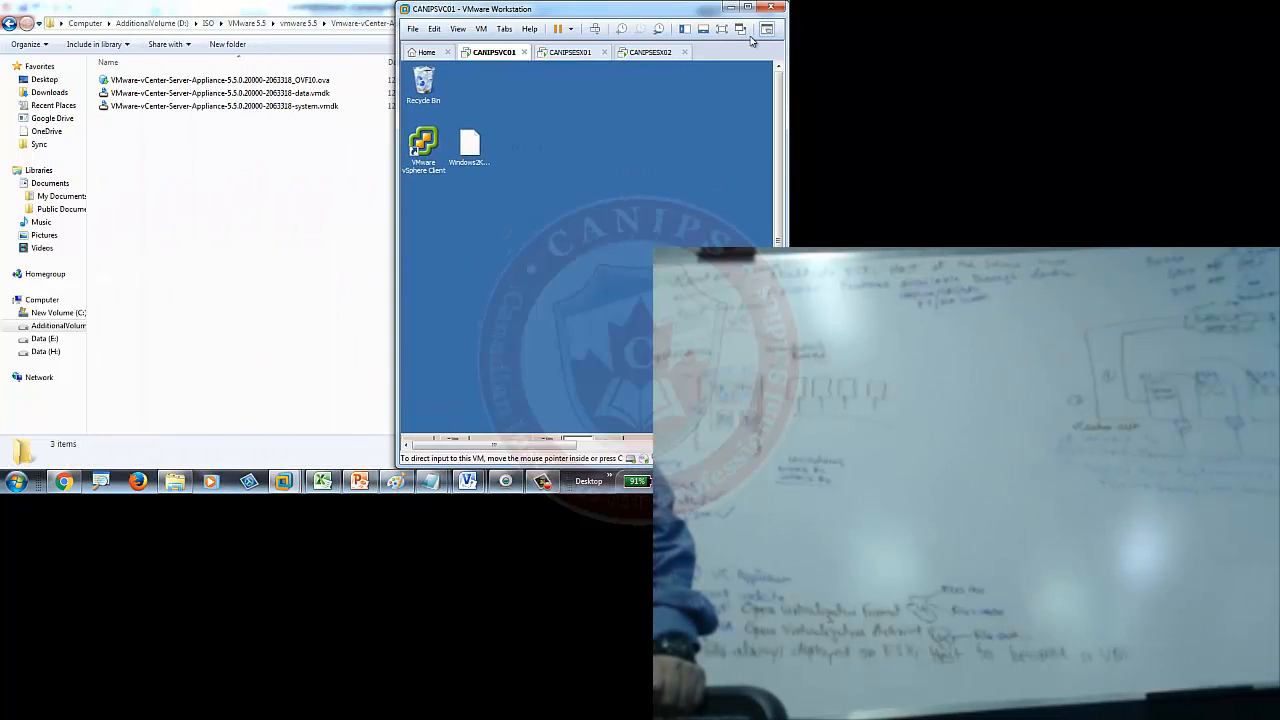
pyautogui.moveTo(155, 85); pyautogui.dragTo(603, 182)
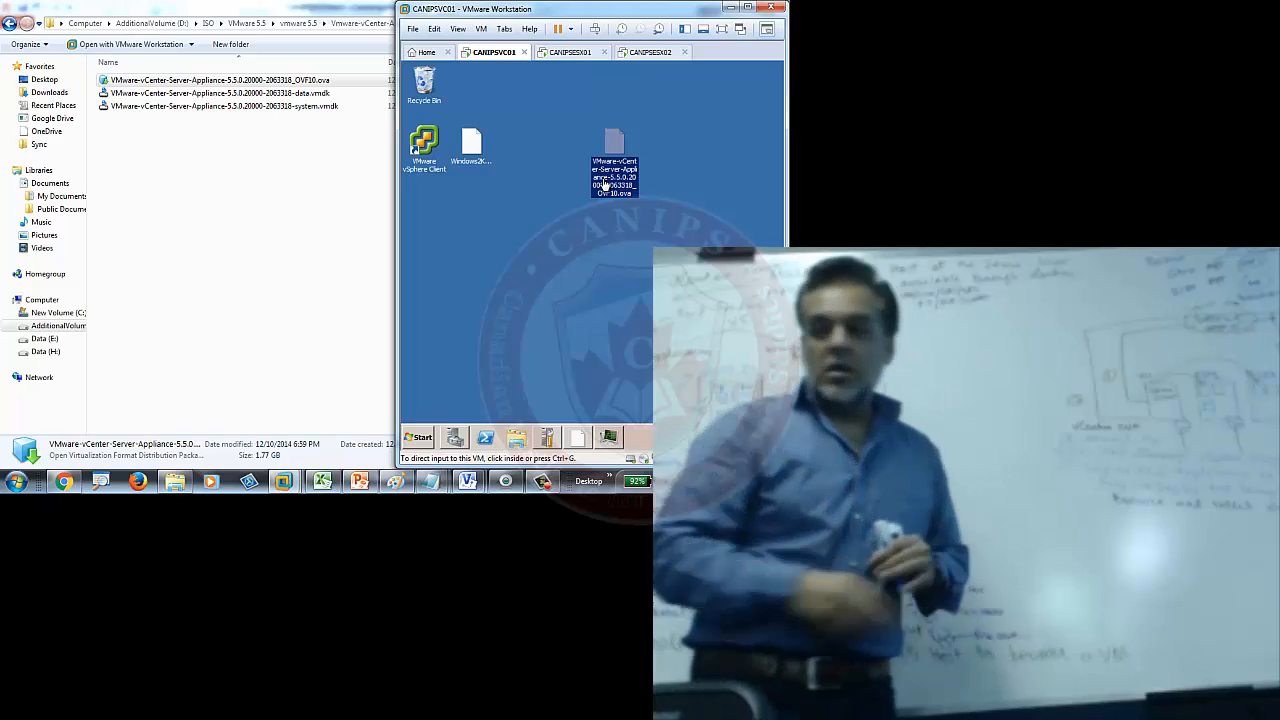
pyautogui.doubleClick(586, 14)
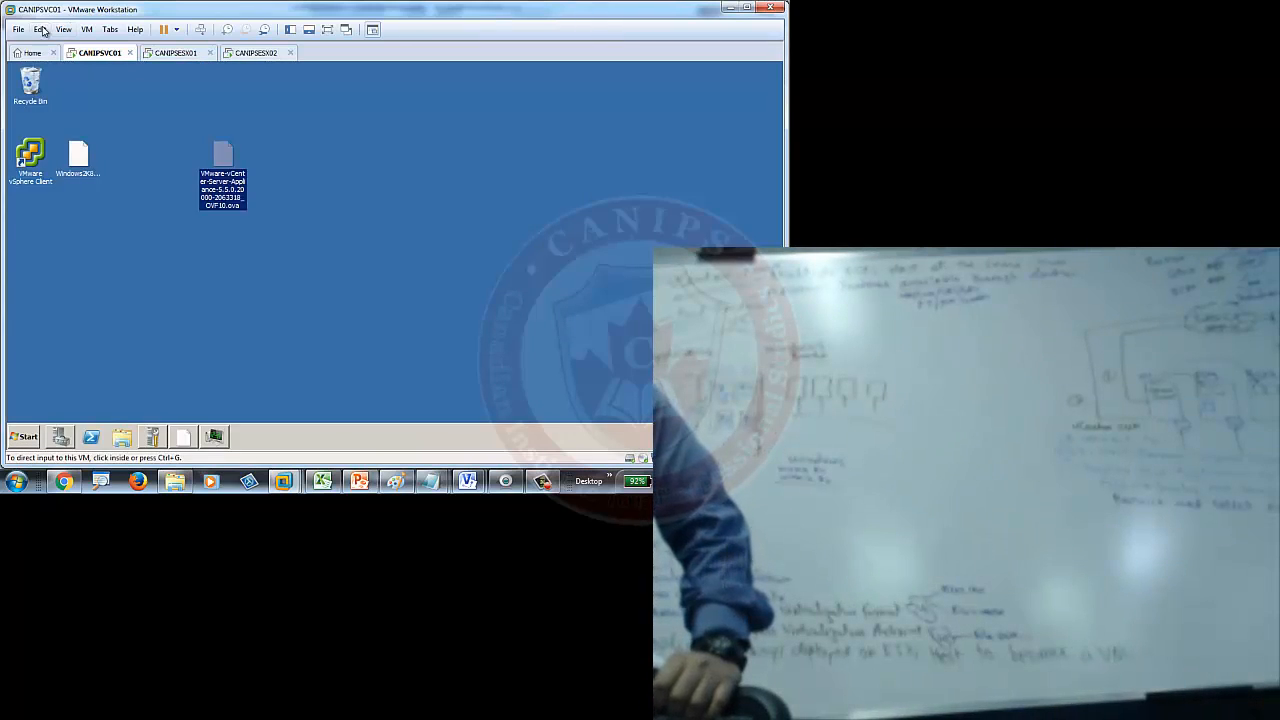
pyautogui.click(18, 30)
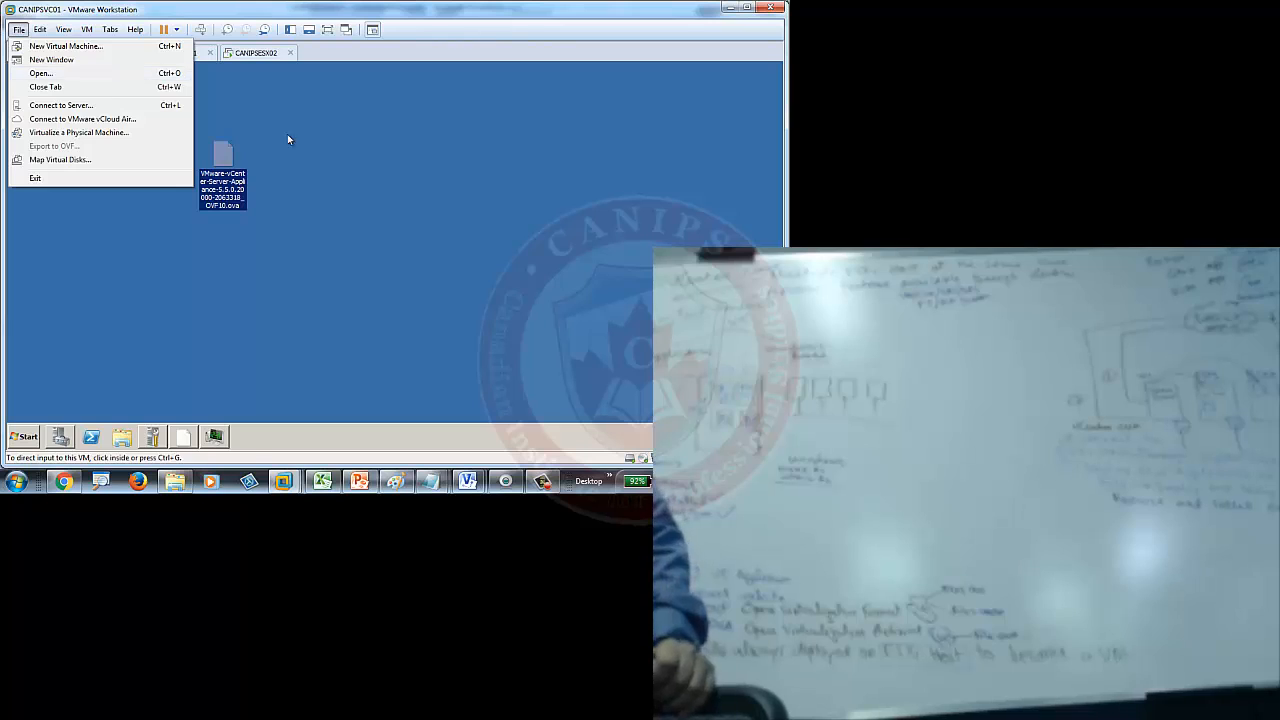
pyautogui.click(362, 166)
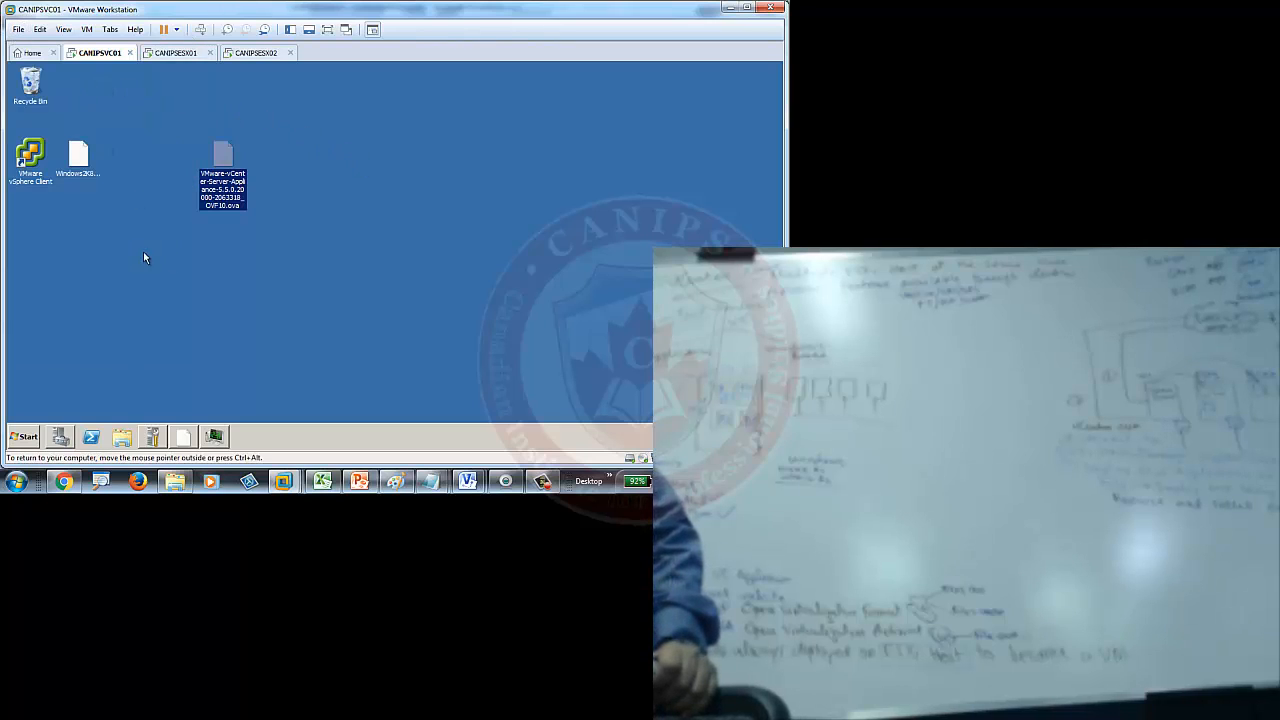
pyautogui.click(183, 436)
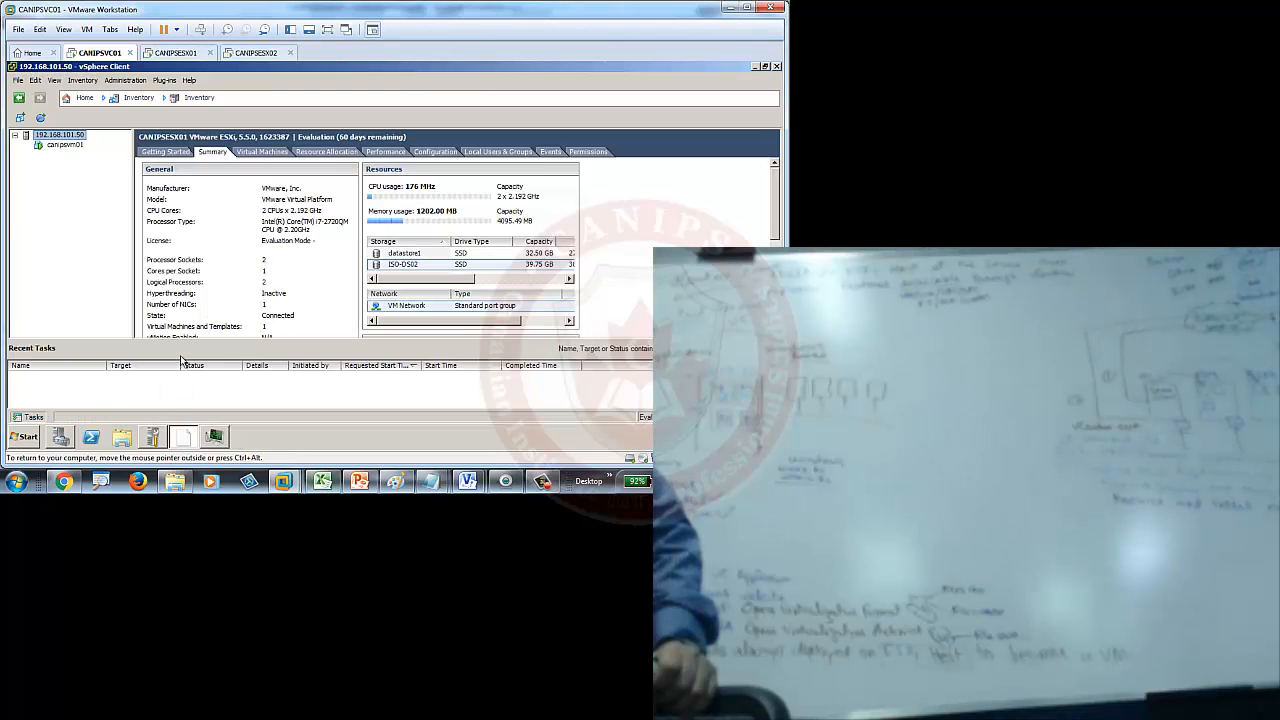
pyautogui.click(19, 81)
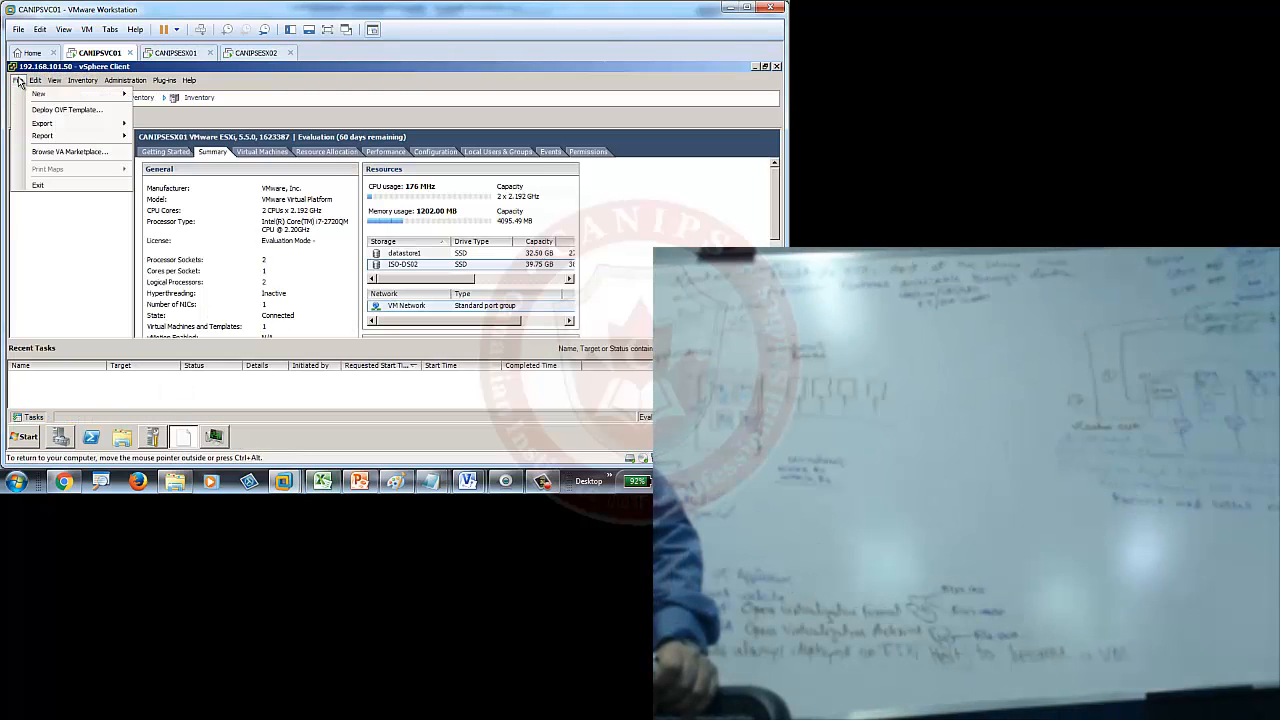
pyautogui.click(22, 82)
pyautogui.click(35, 82)
pyautogui.moveTo(21, 82)
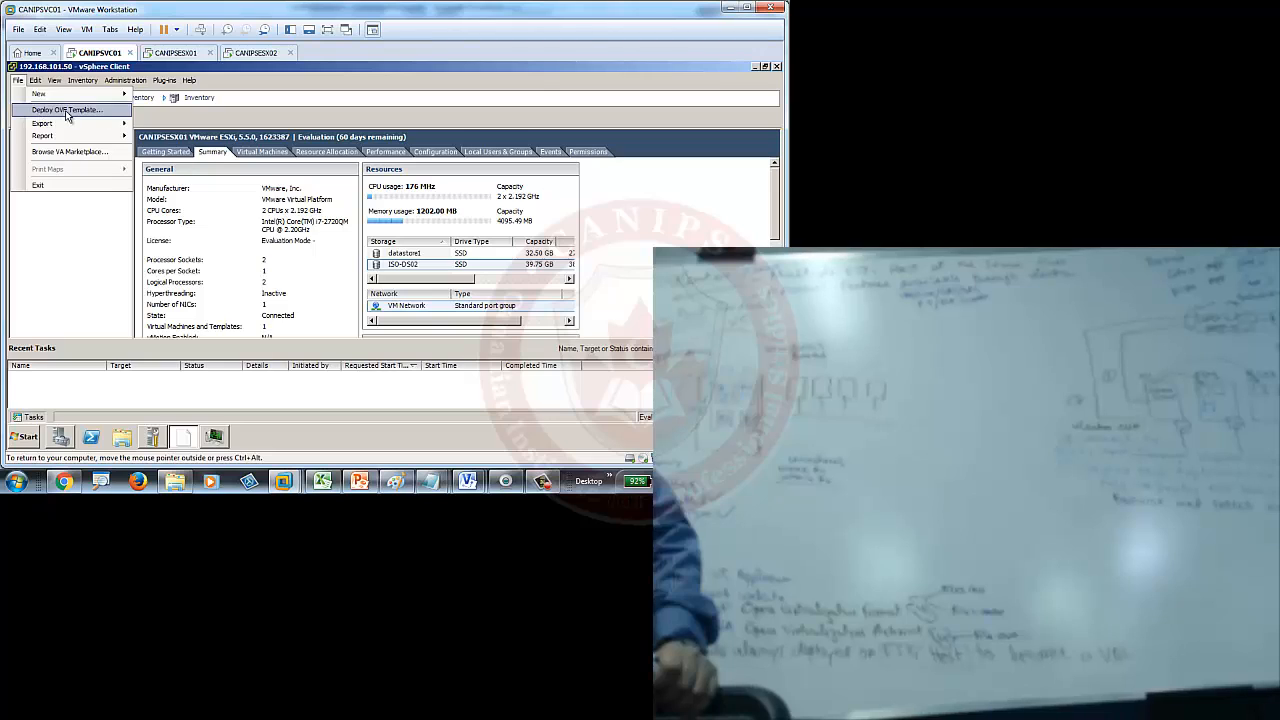
pyautogui.click(66, 112)
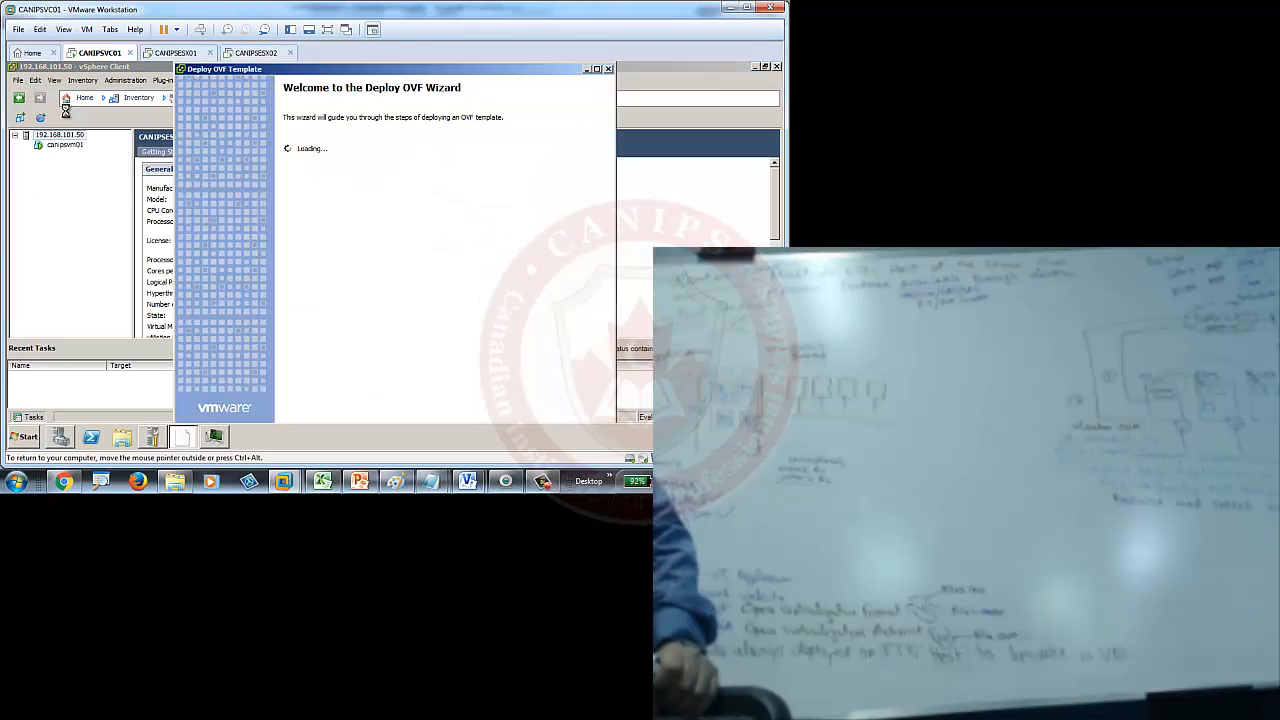
pyautogui.doubleClick(335, 67)
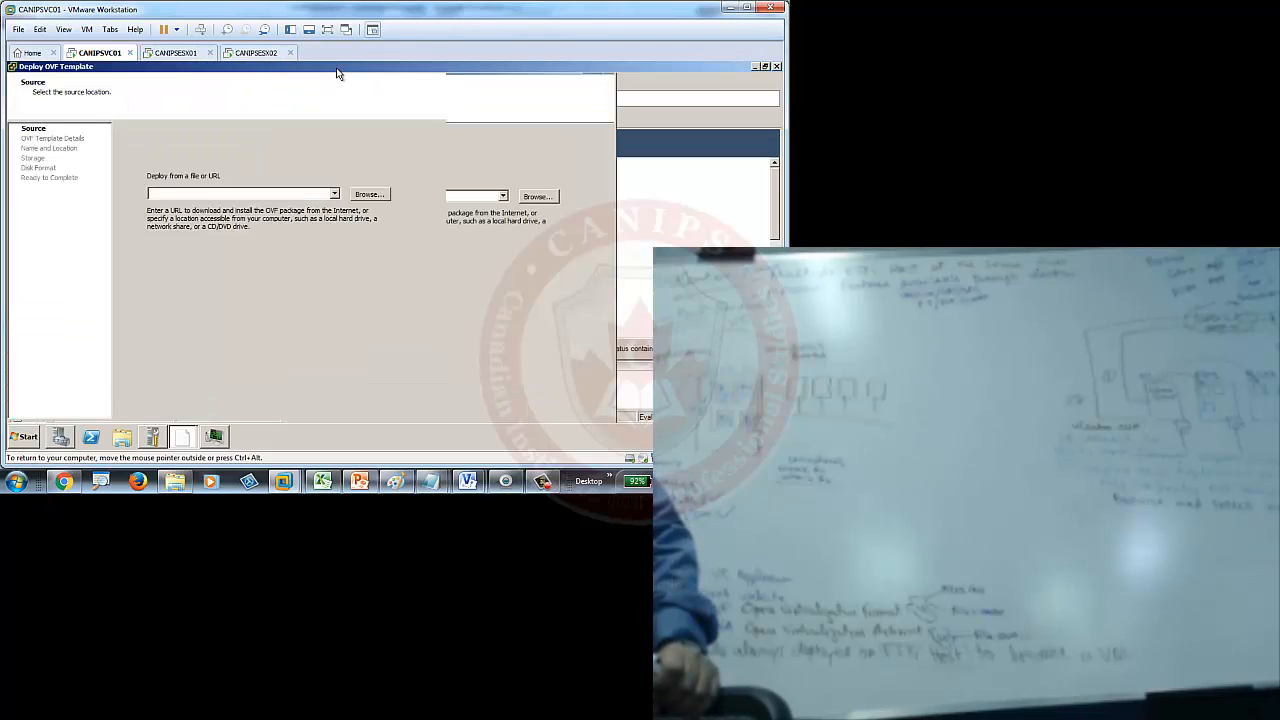
pyautogui.click(778, 67)
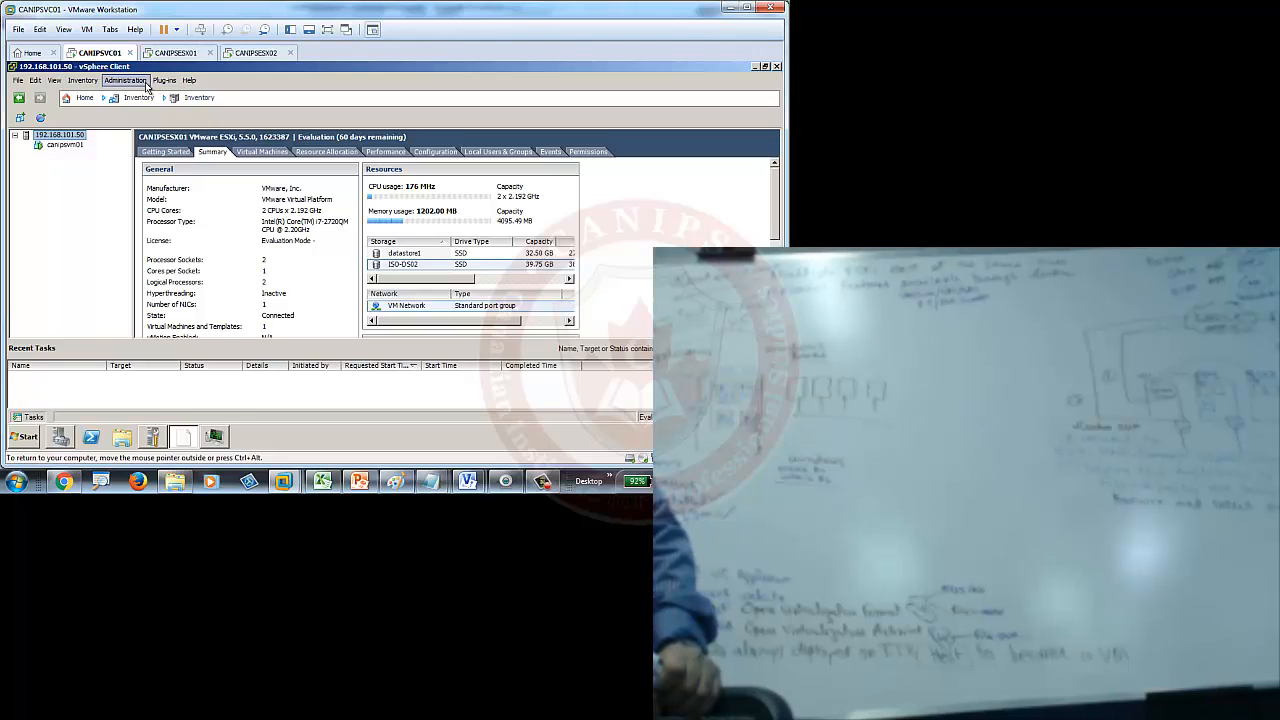
# Close vSphere Client, log back in to host 192.168.101.50 as root with the account password, and expand the host in the inventory
pyautogui.click(777, 67)
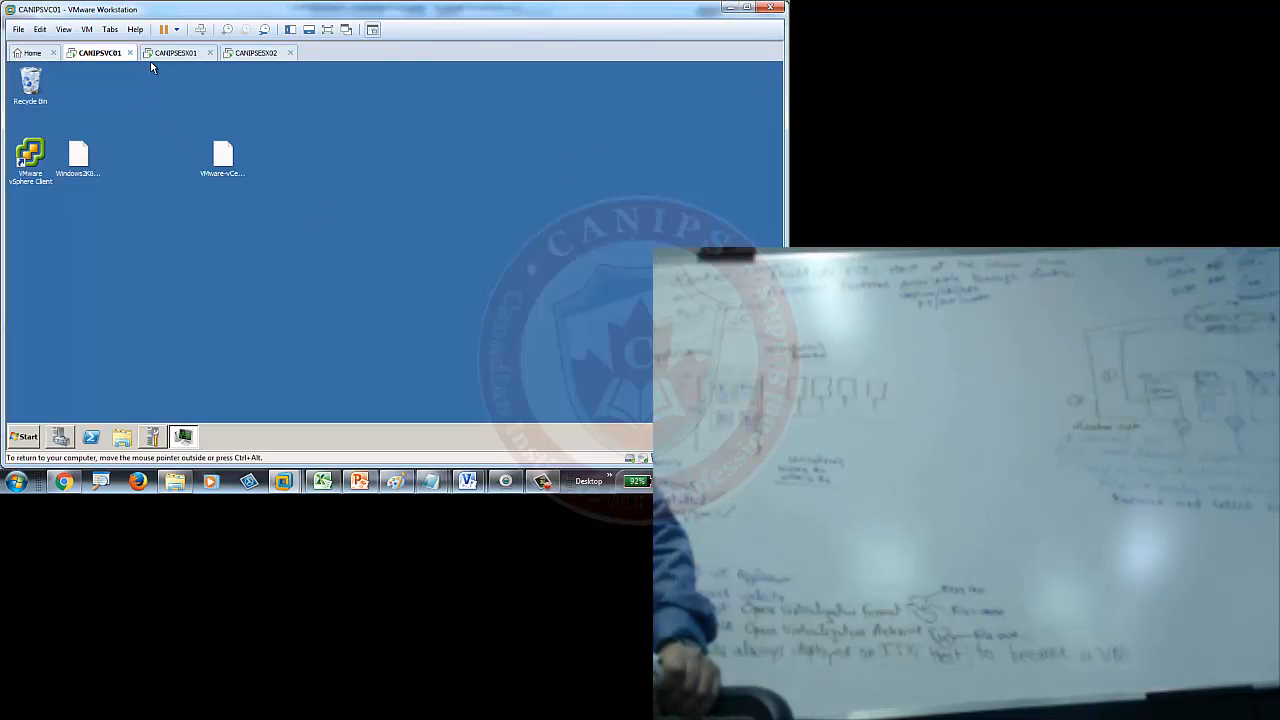
pyautogui.doubleClick(37, 160)
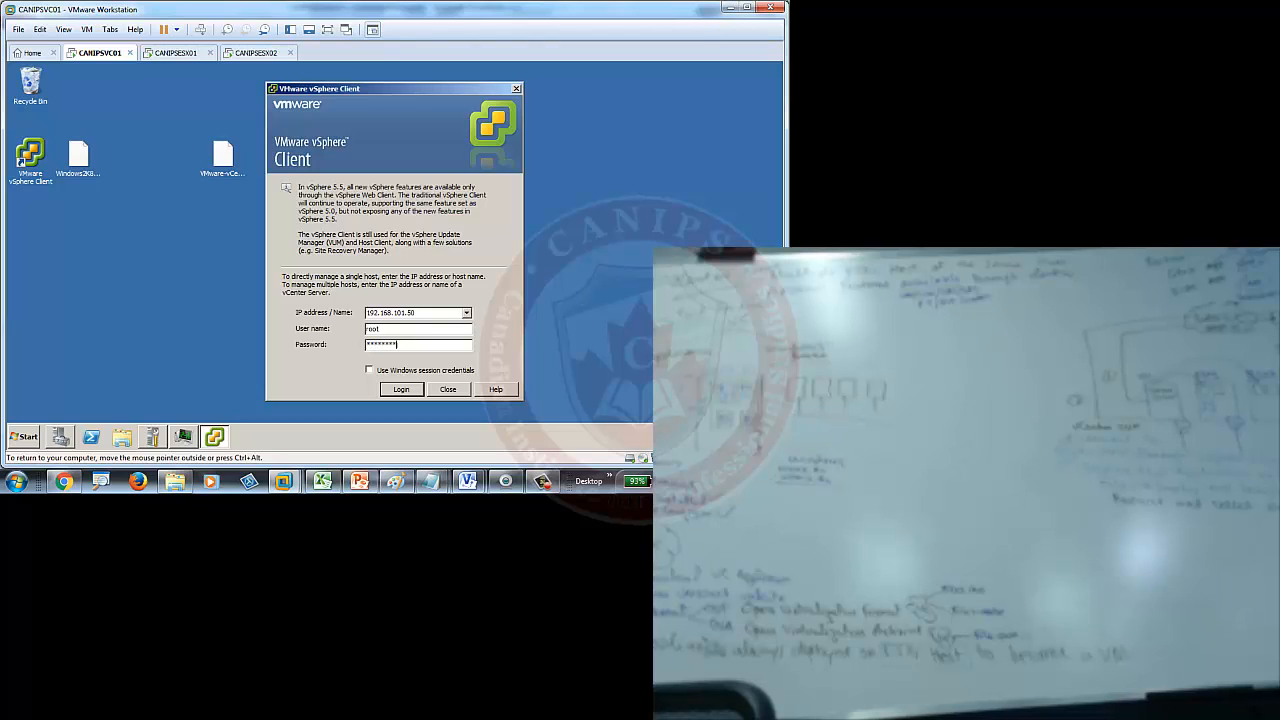
pyautogui.press('Return')
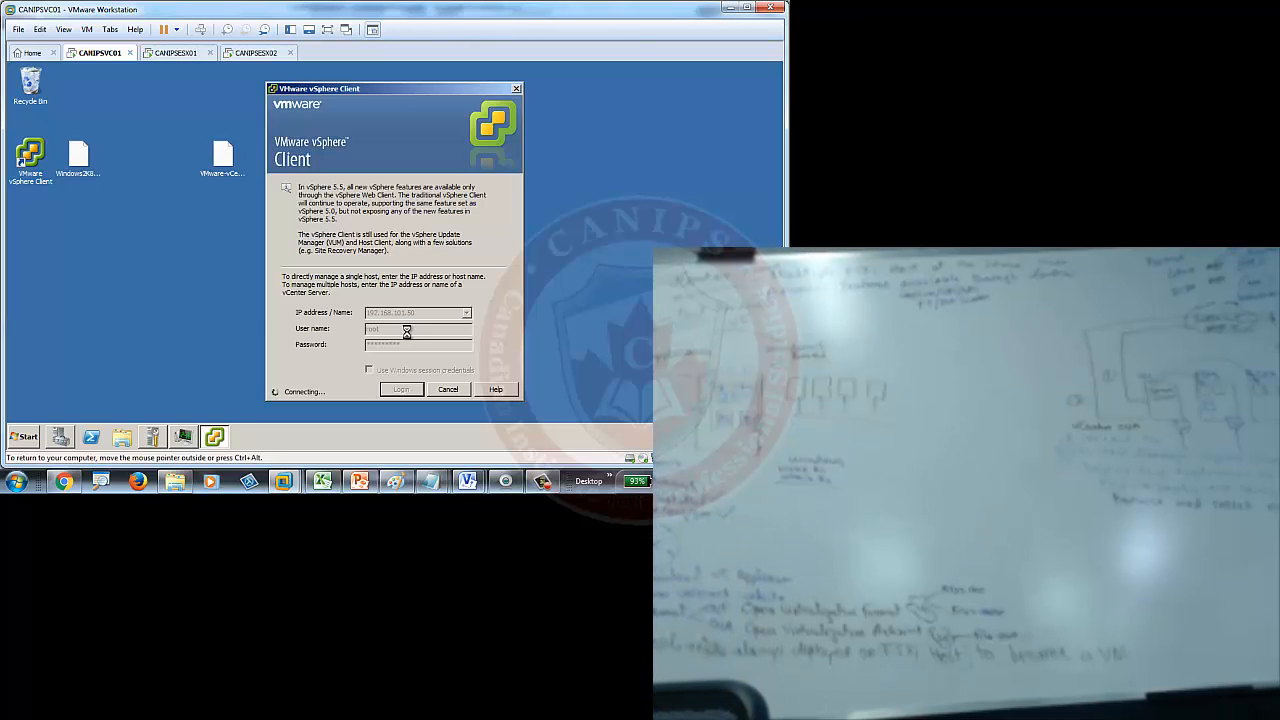
pyautogui.click(448, 292)
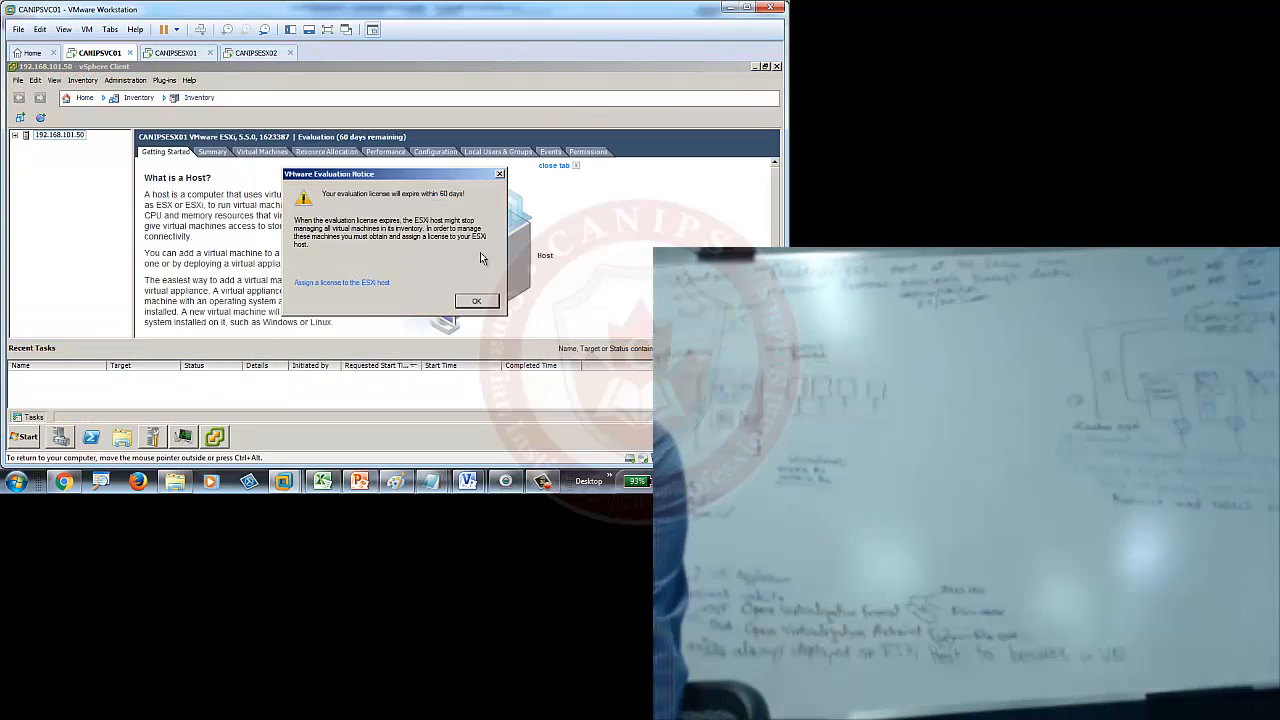
pyautogui.click(478, 302)
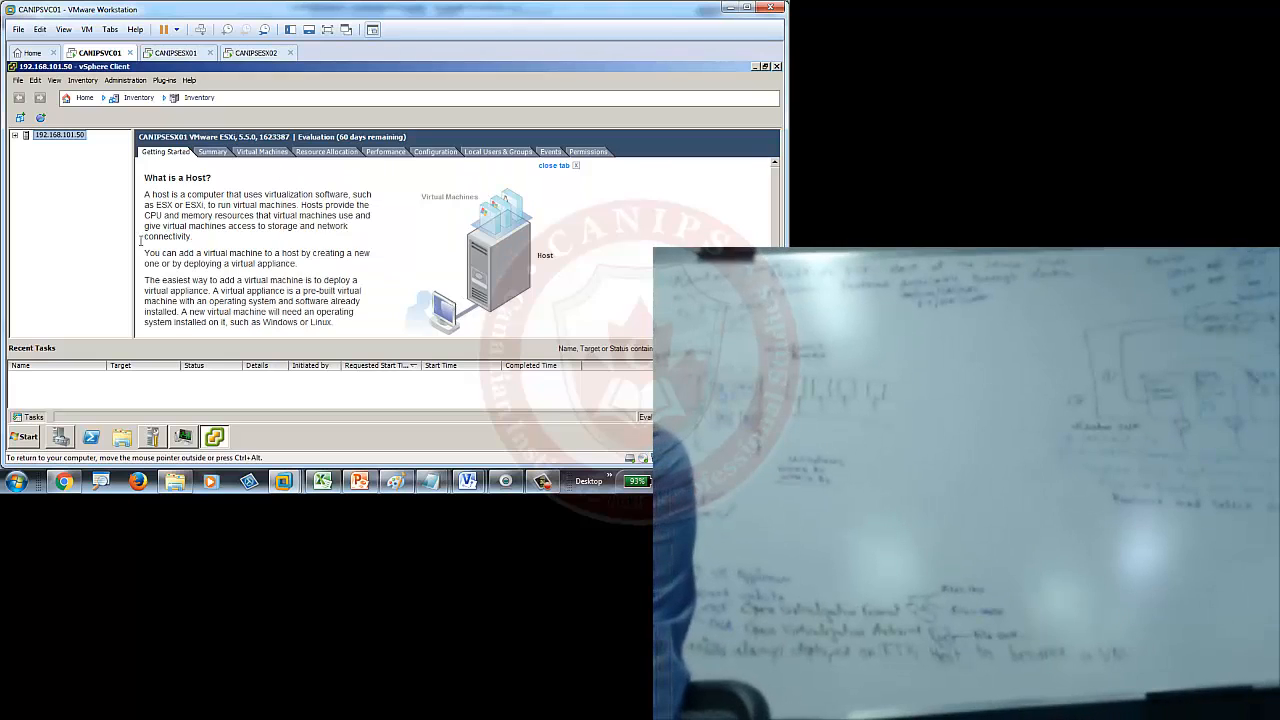
pyautogui.click(15, 136)
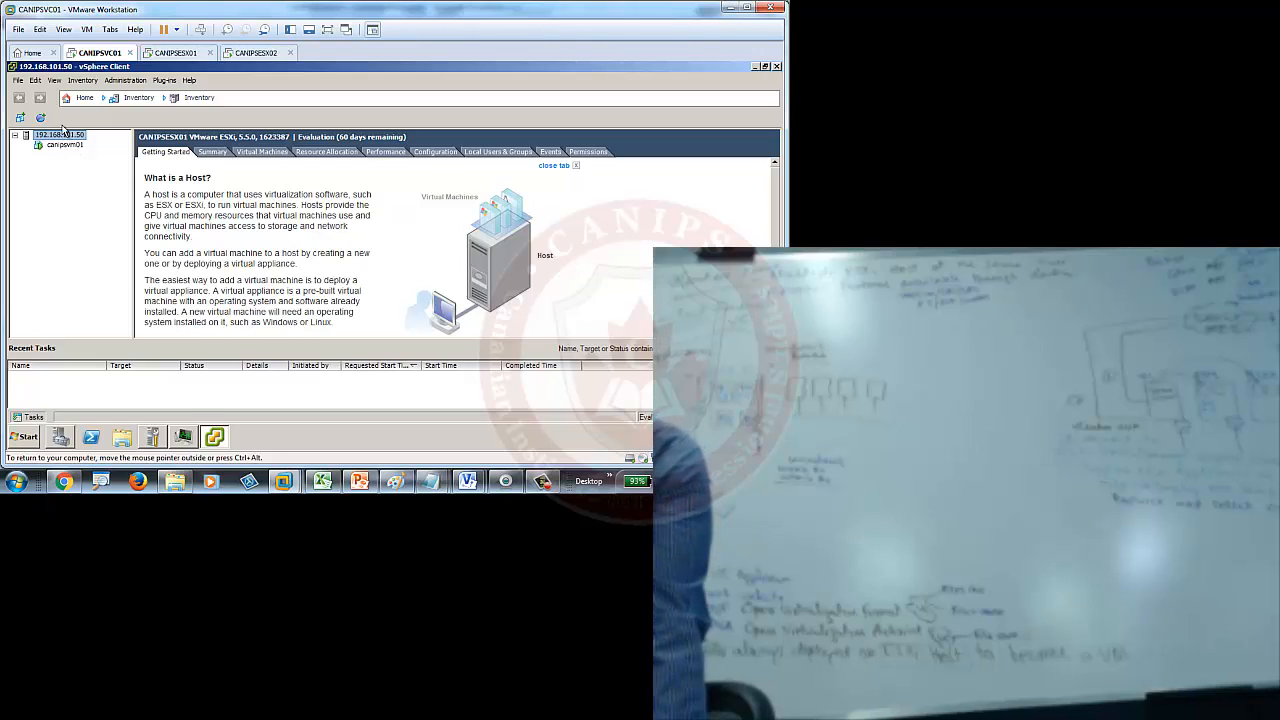
# Start an OVF template deployment using VMware-vCenter-Server-Appliance-5.5.0.20000-2063318_OVF10.ova from the desktop as the source
pyautogui.click(18, 81)
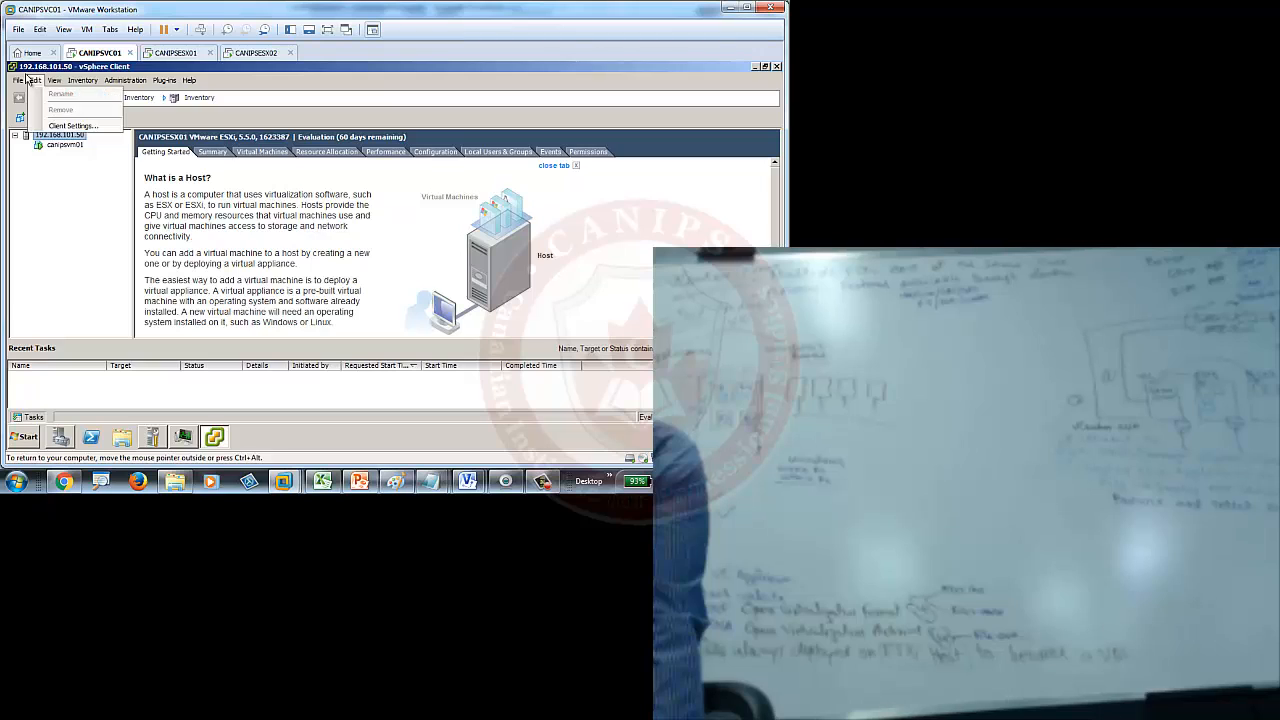
pyautogui.moveTo(16, 81)
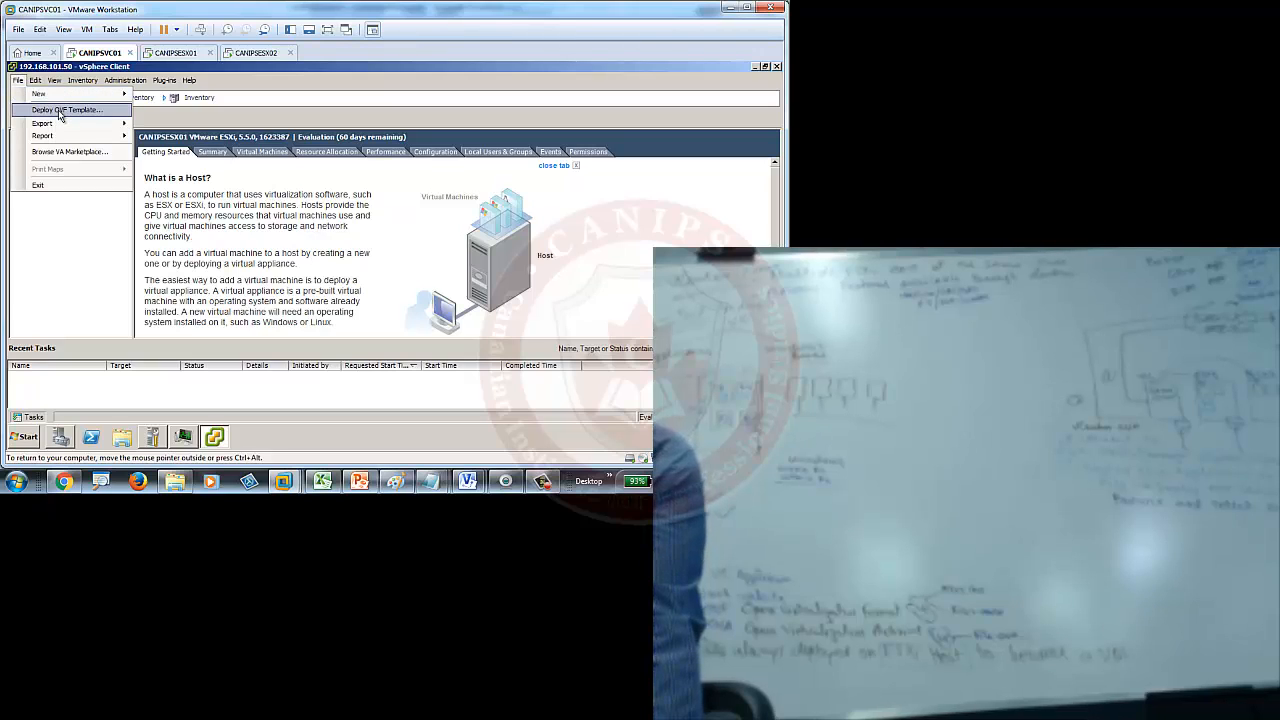
pyautogui.click(59, 112)
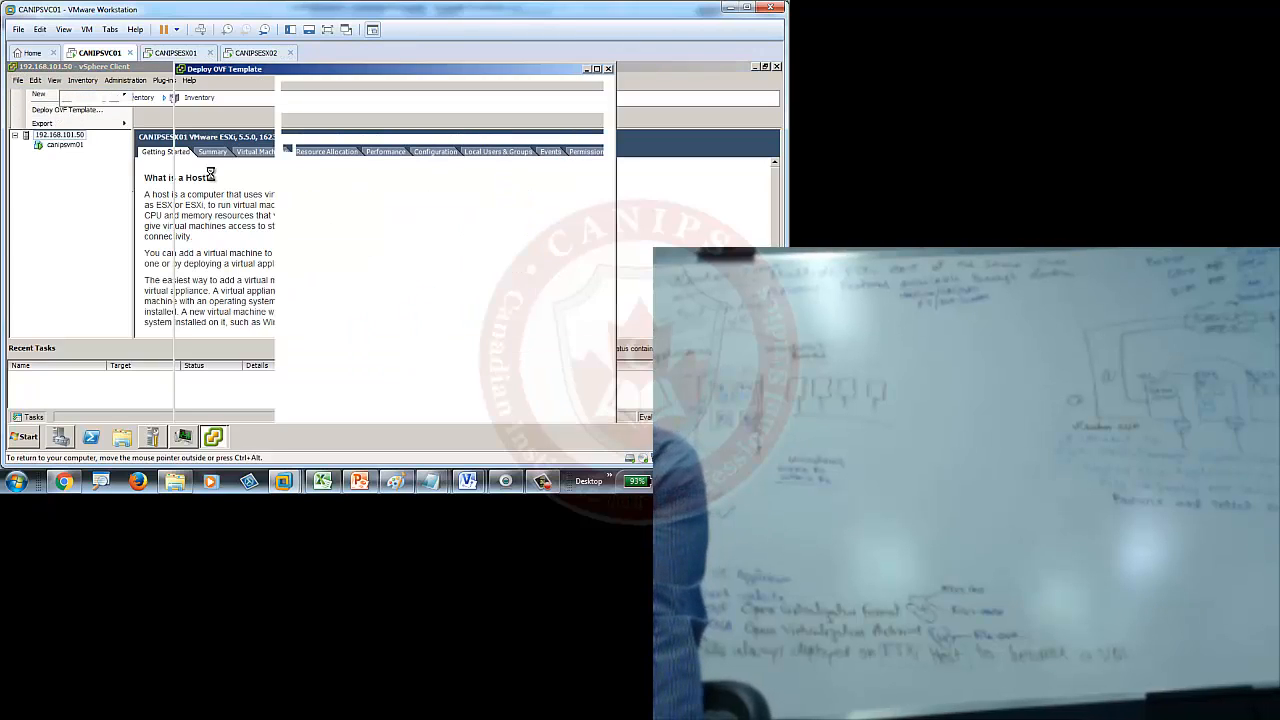
pyautogui.doubleClick(417, 72)
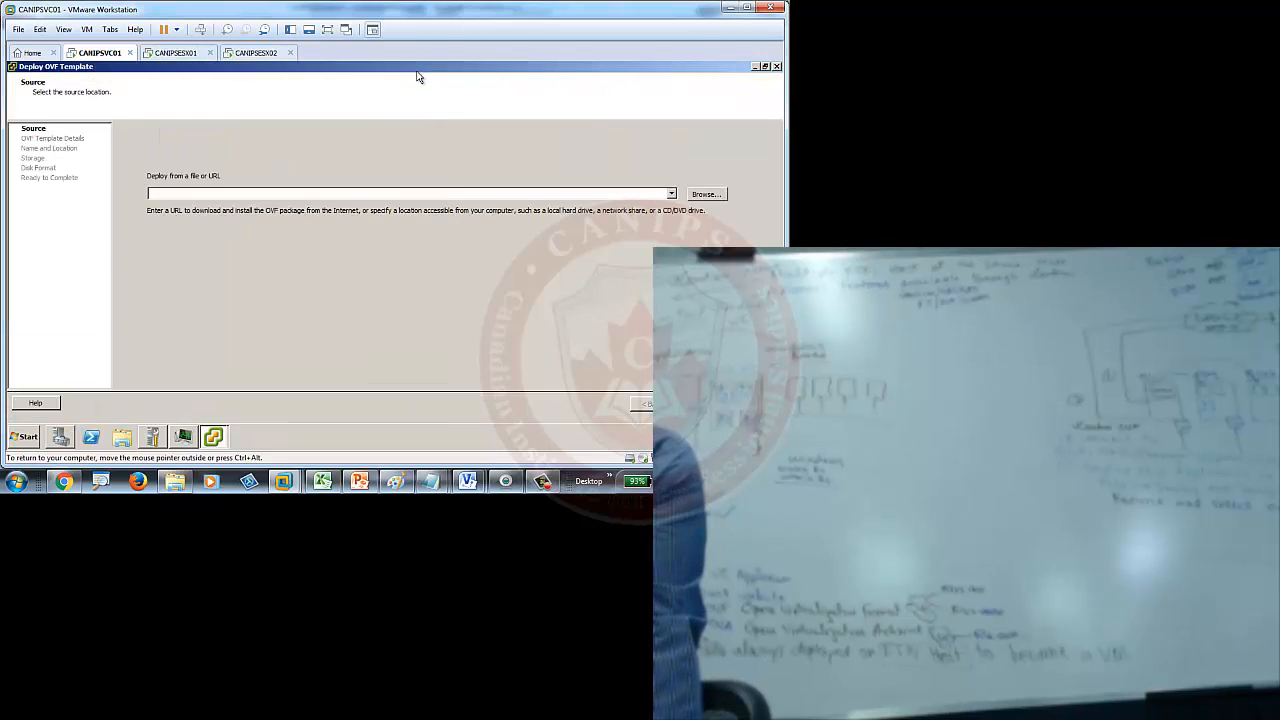
pyautogui.click(704, 195)
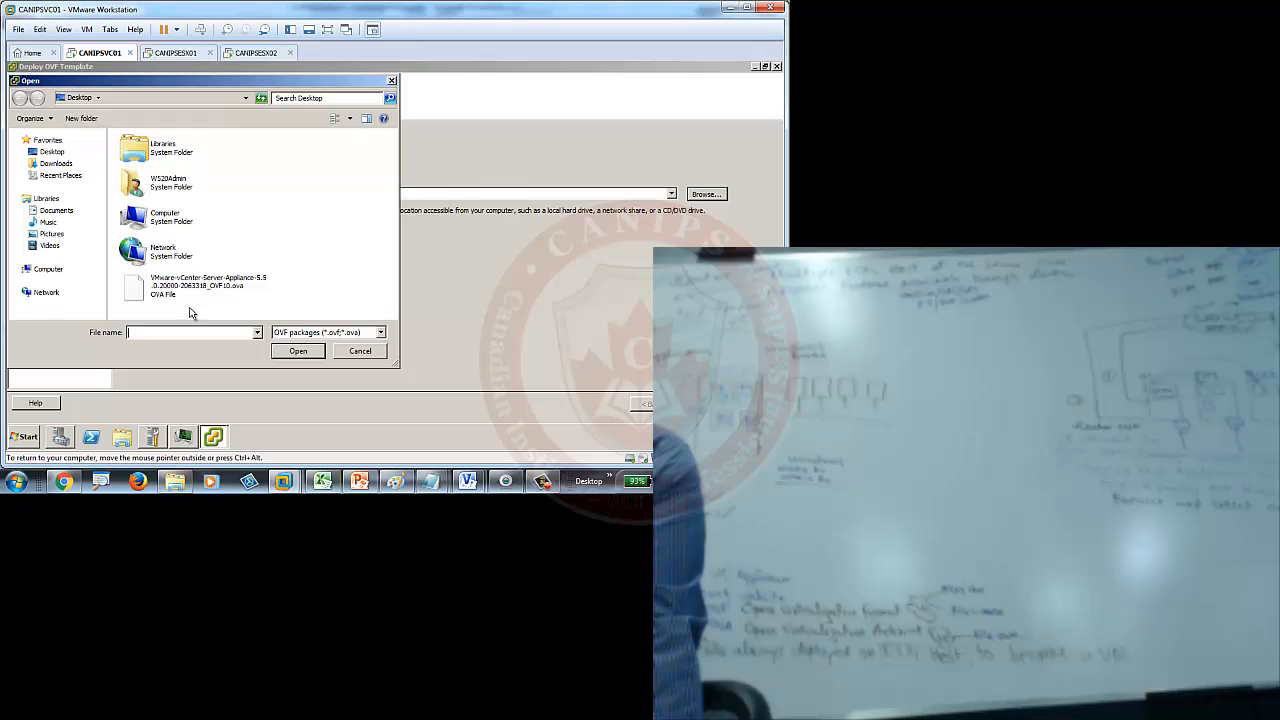
pyautogui.click(179, 296)
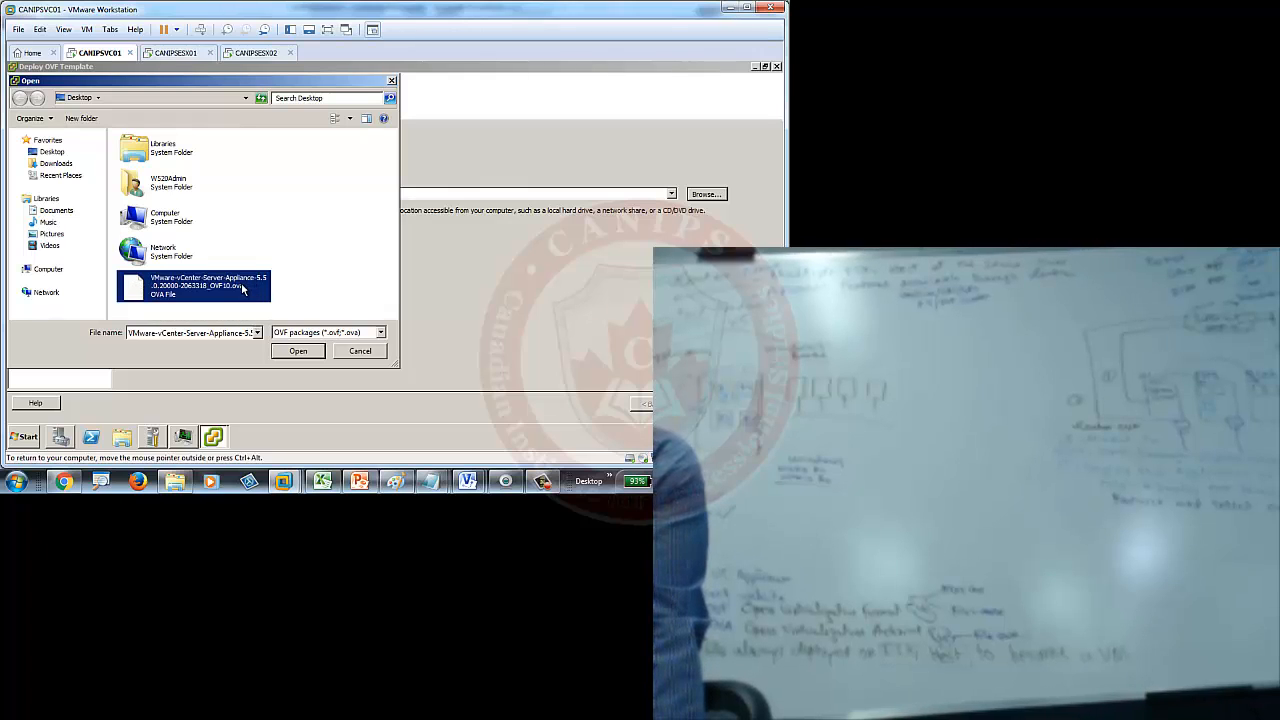
pyautogui.click(297, 351)
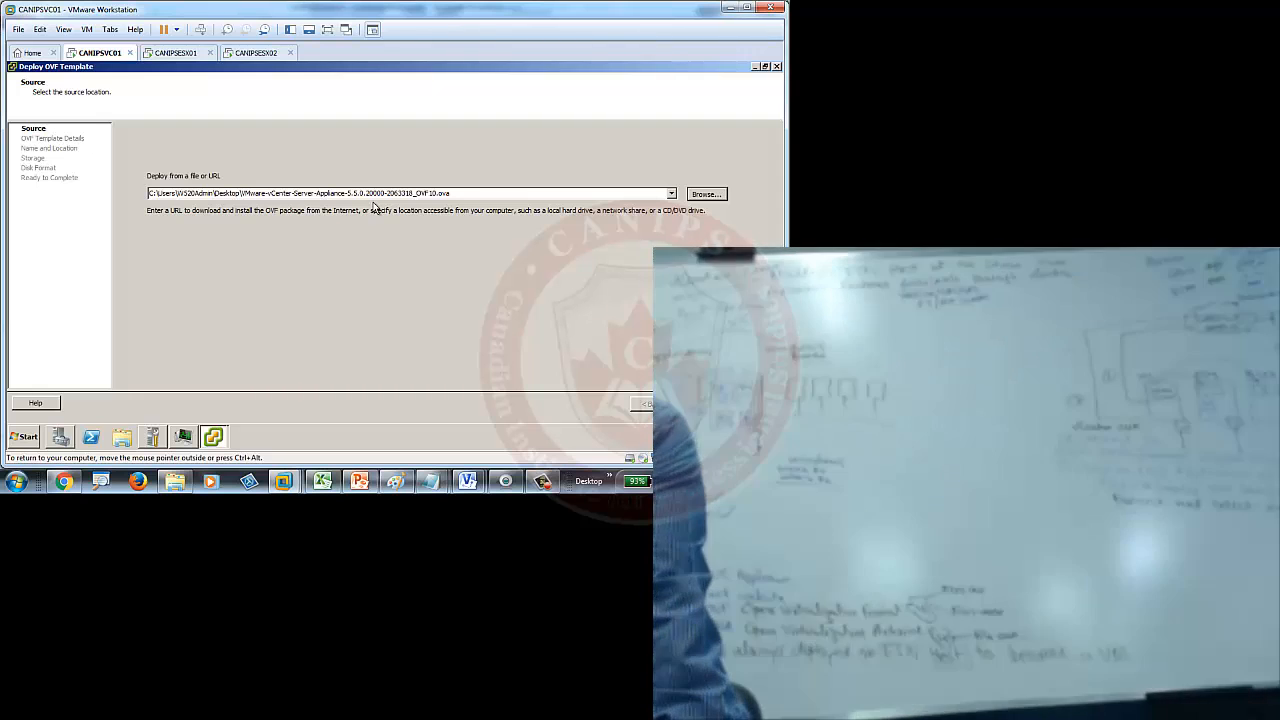
# Accept the source and template details, keep the name VMware vCenter Server Appliance, and proceed to the storage selection
pyautogui.click(702, 404)
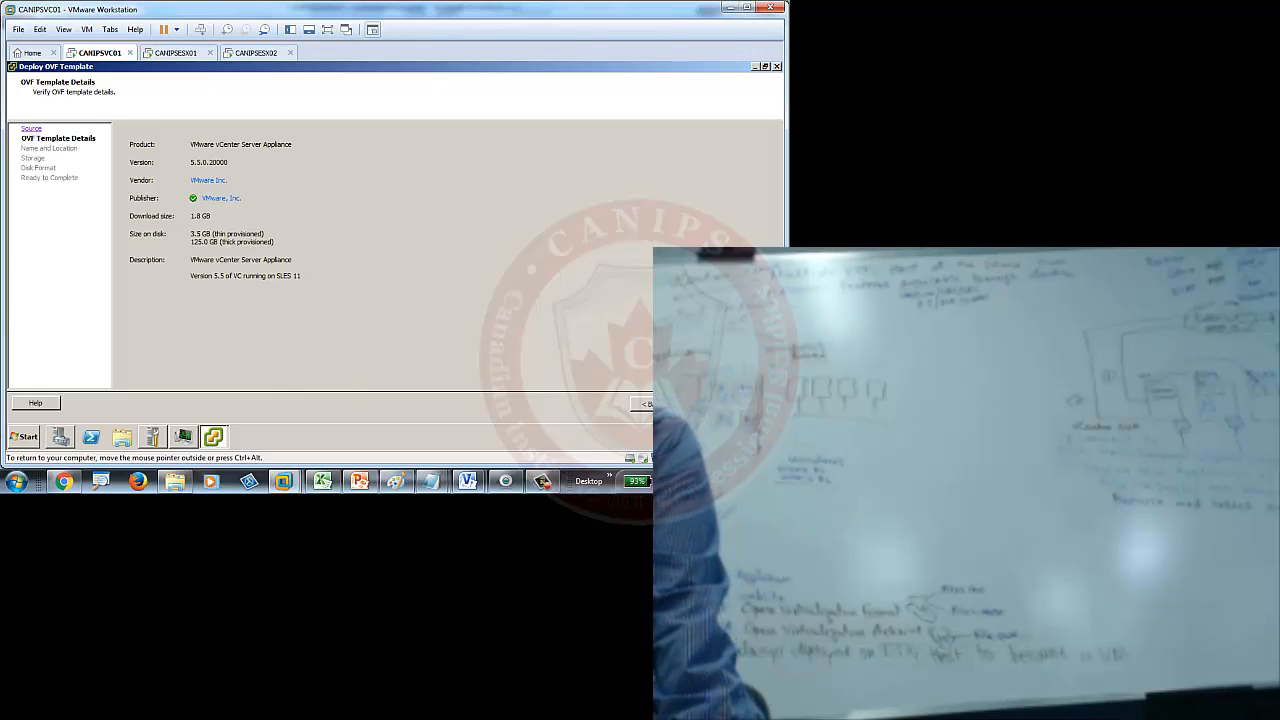
pyautogui.click(704, 404)
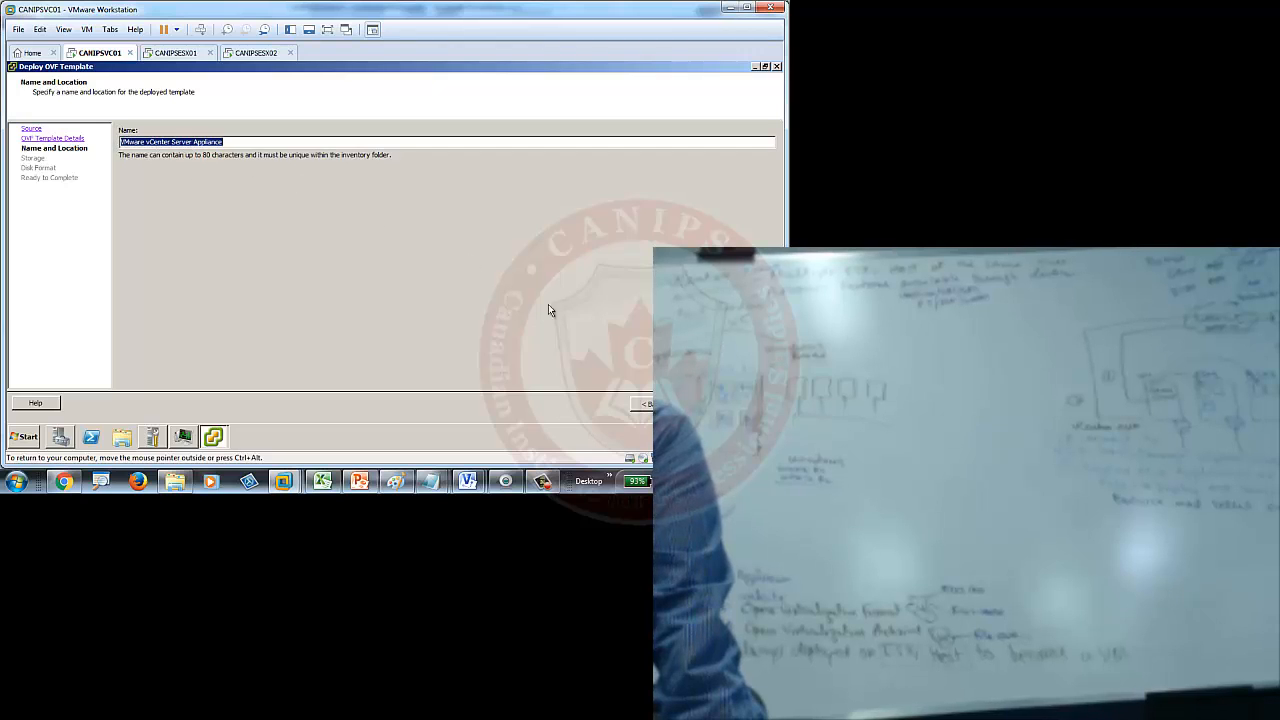
pyautogui.click(702, 404)
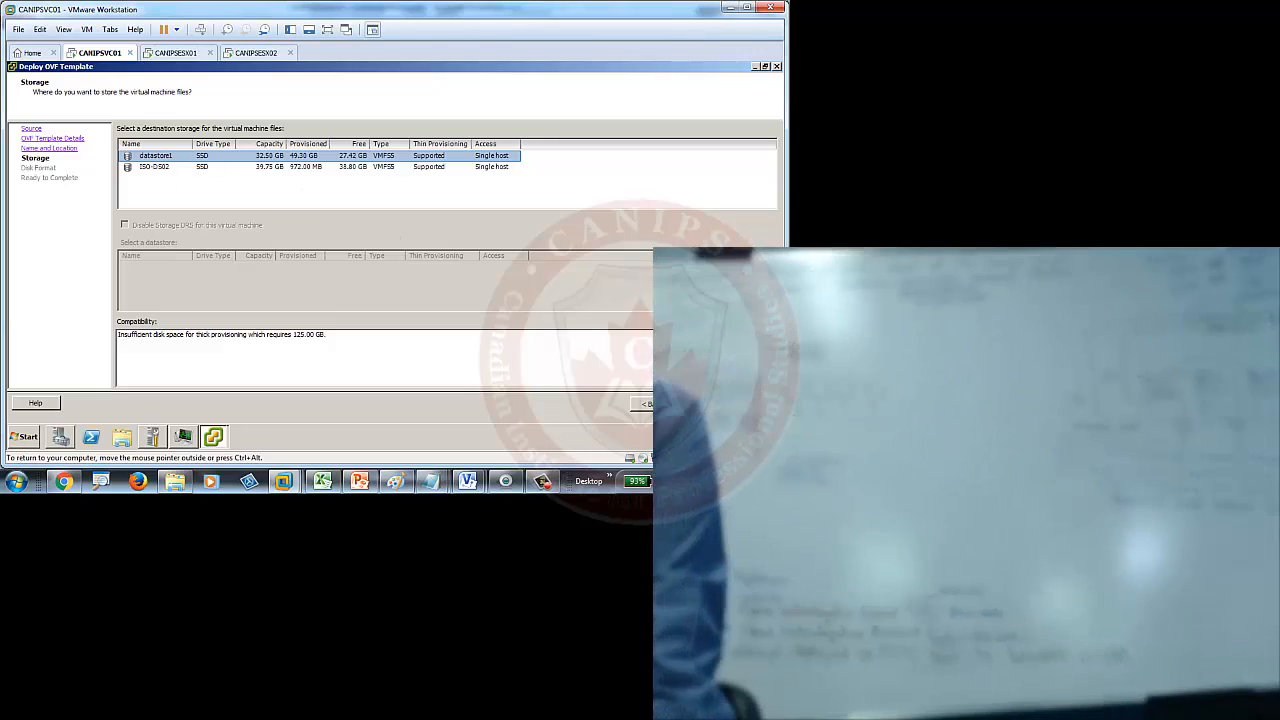
# Deploy the appliance to datastore1 with Thin Provision disks, then close the completed deployment dialog
pyautogui.click(703, 404)
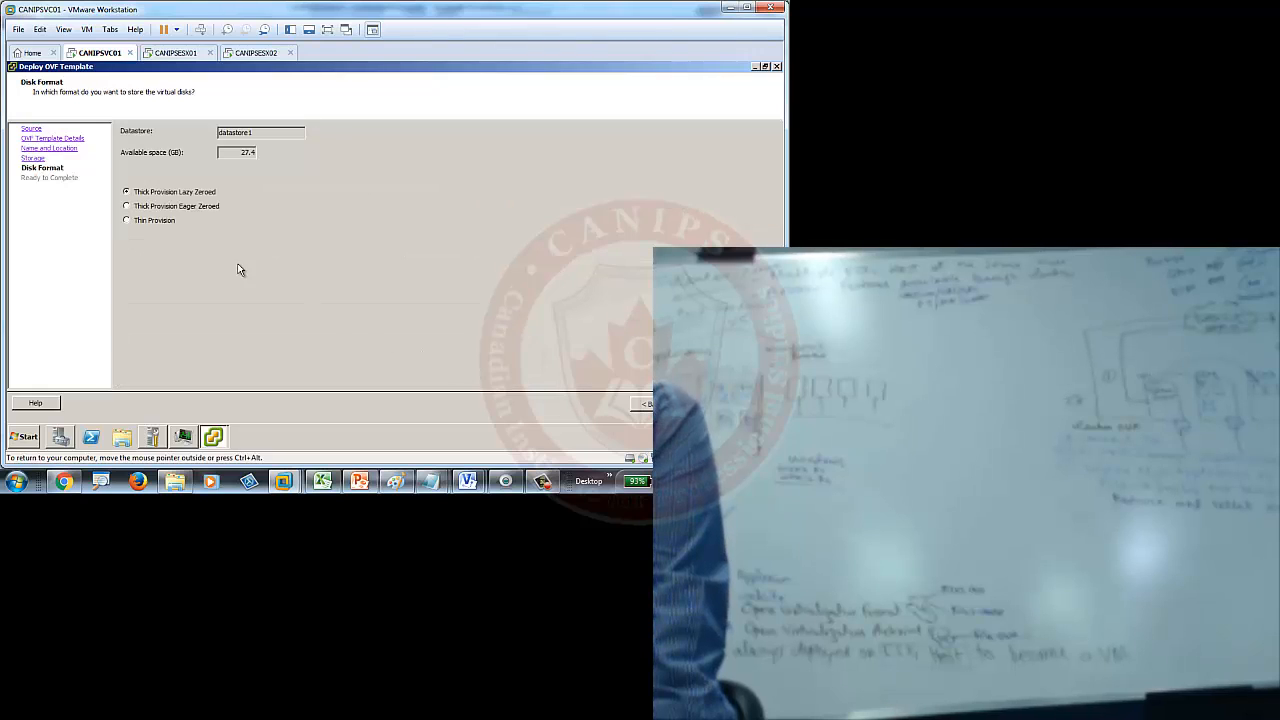
pyautogui.click(150, 222)
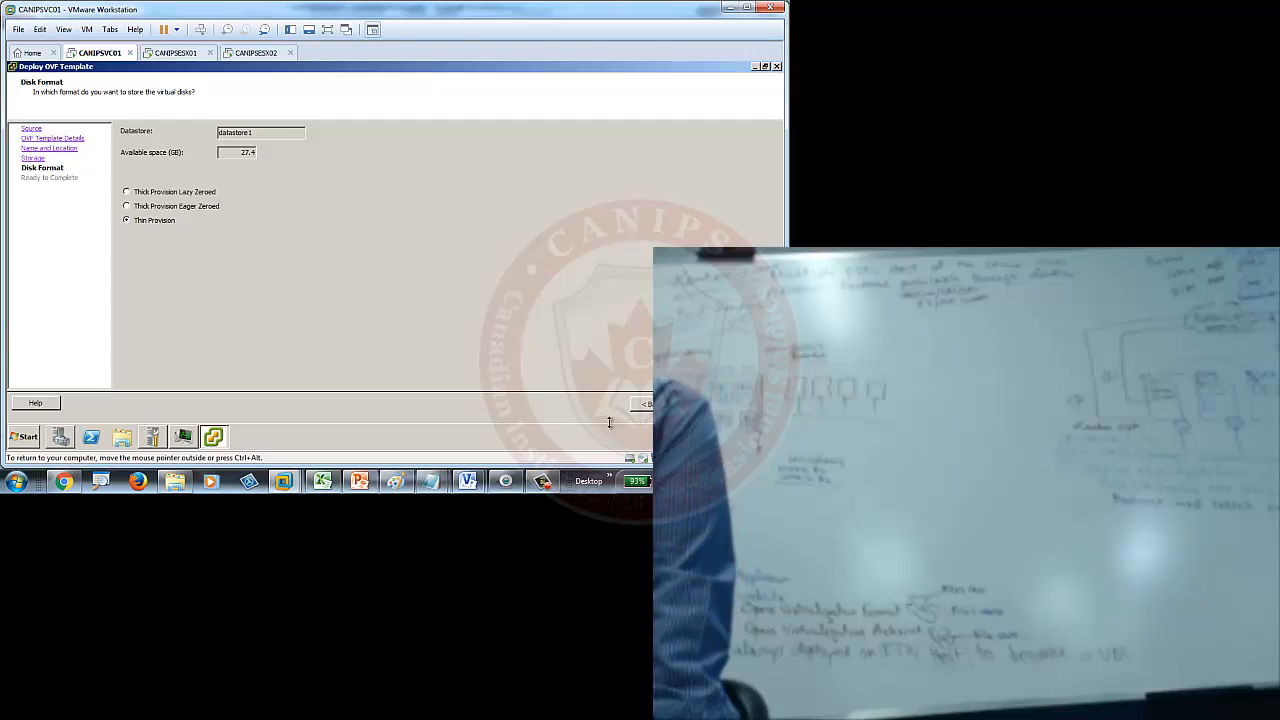
pyautogui.click(703, 404)
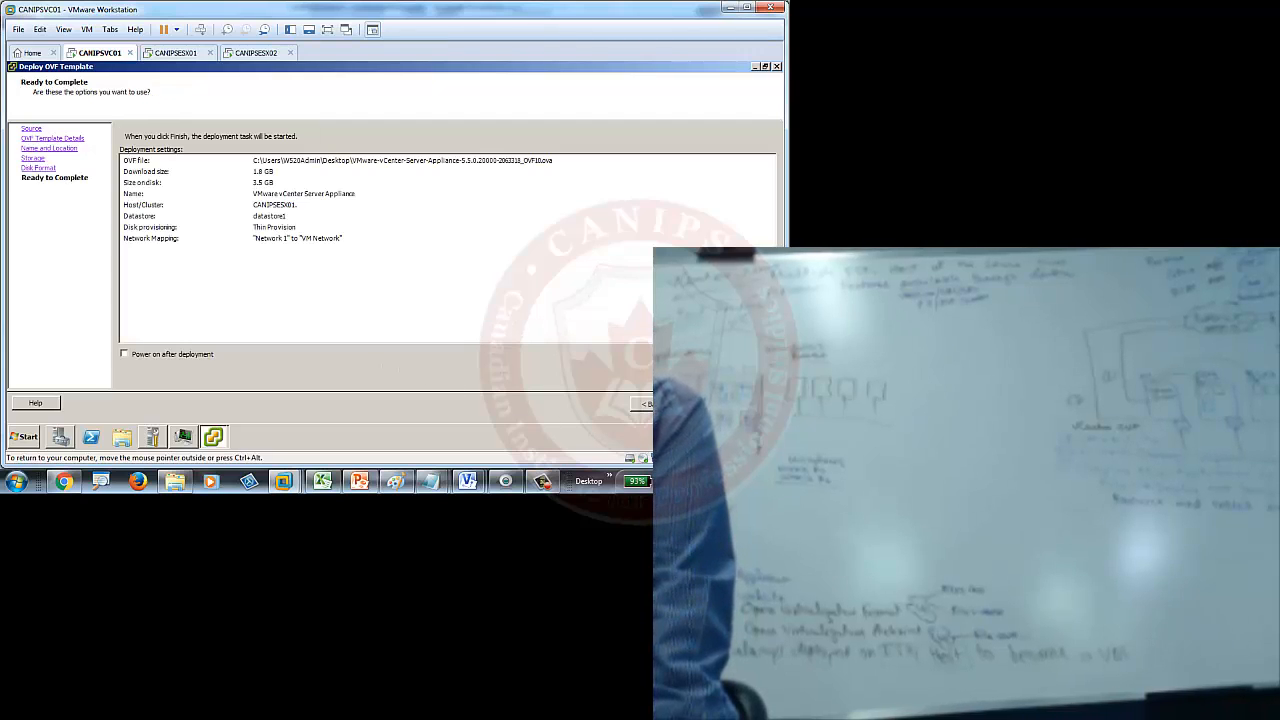
pyautogui.click(703, 404)
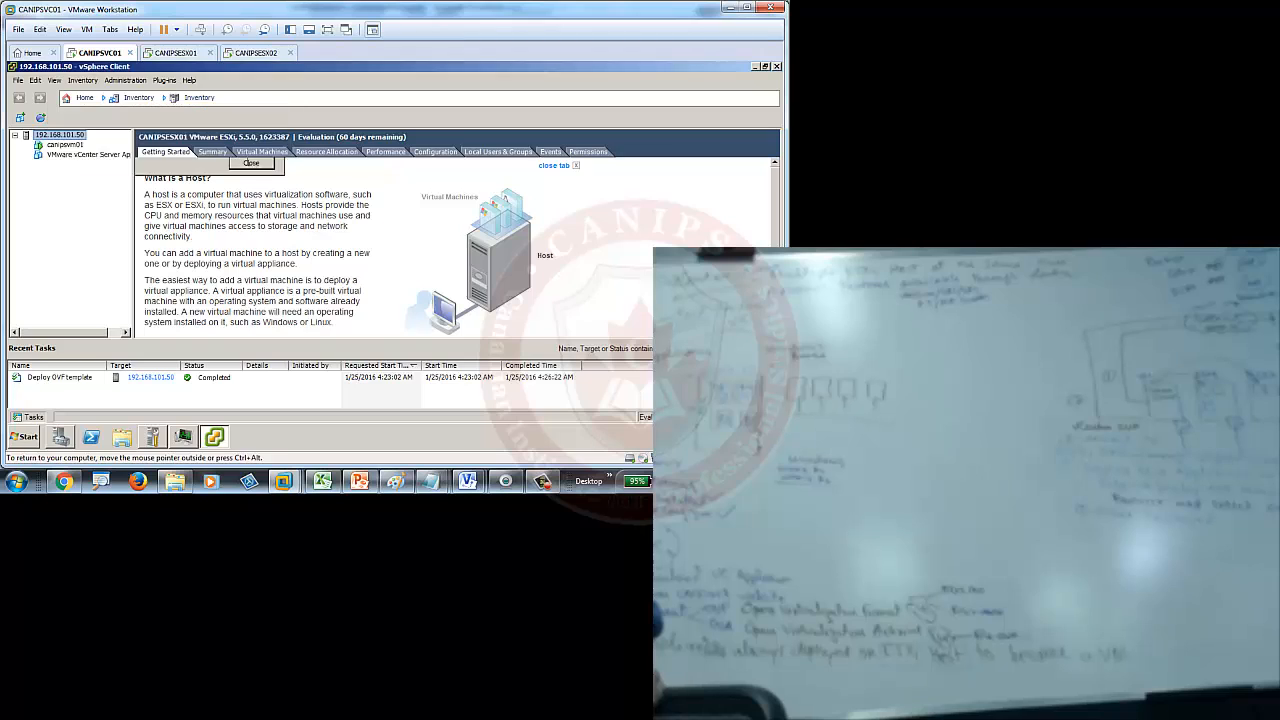
pyautogui.click(249, 165)
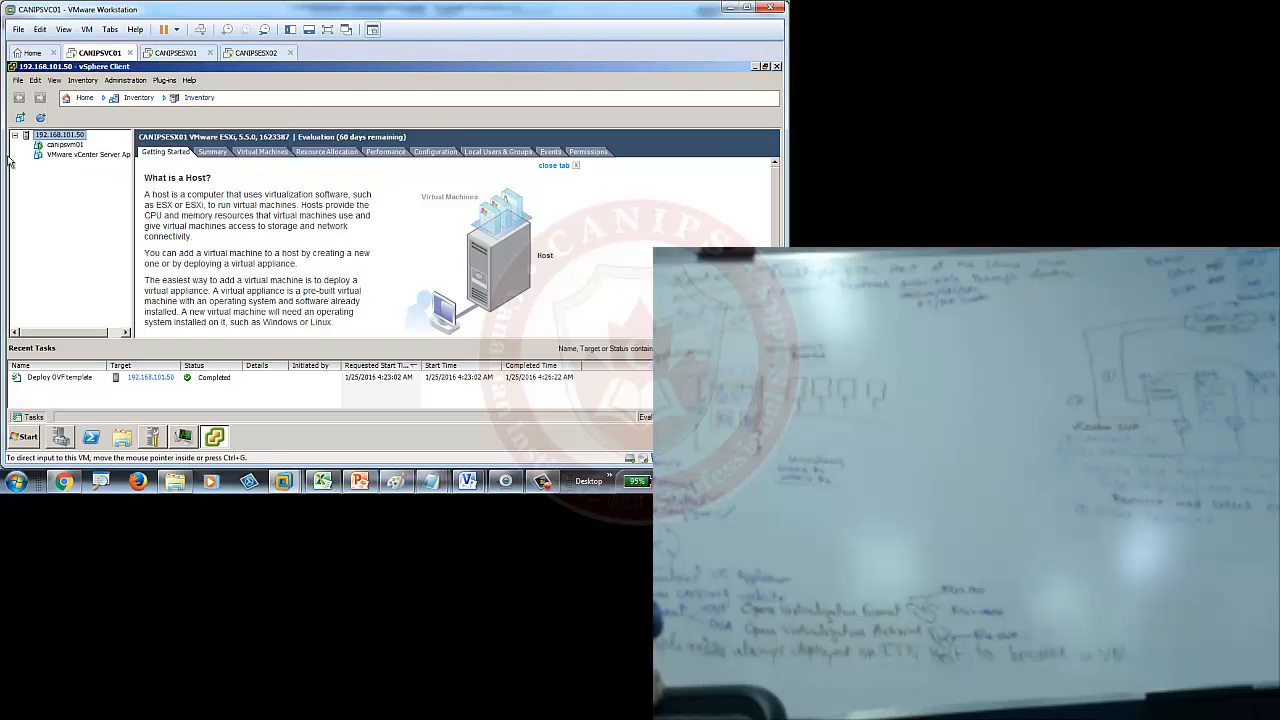
# Power on the VMware vCenter Server Appliance virtual machine
pyautogui.click(76, 156)
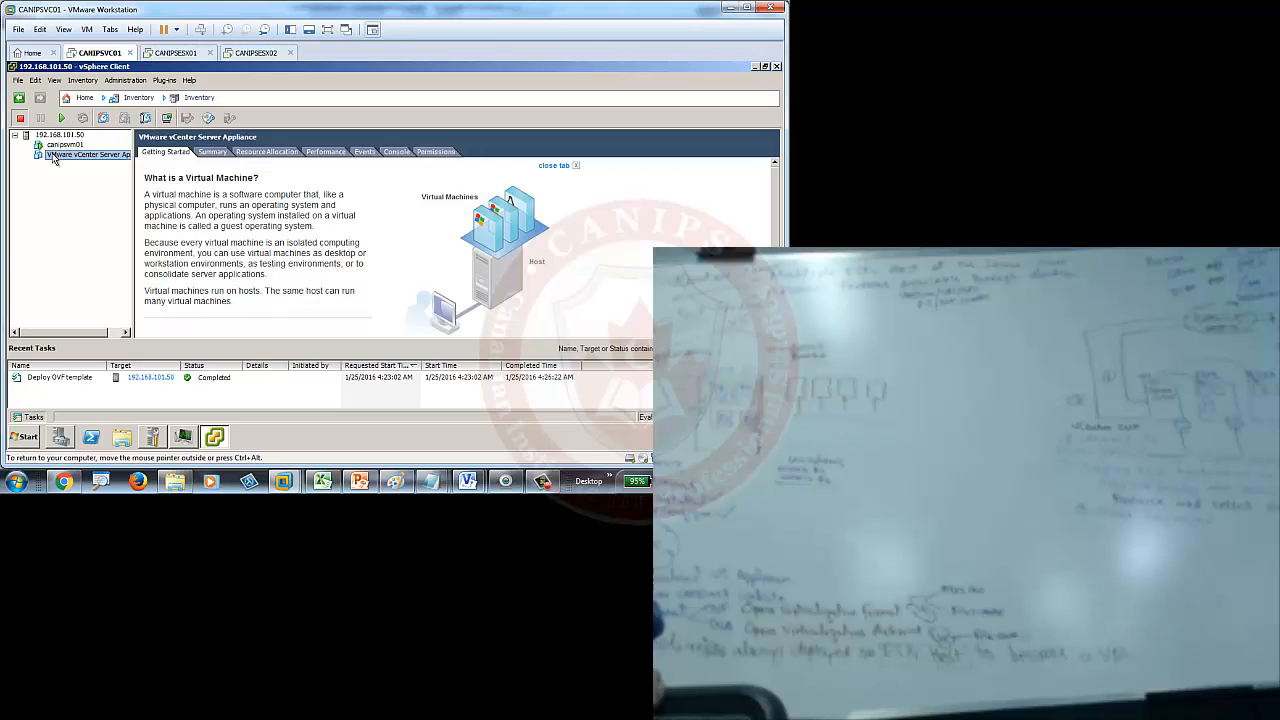
pyautogui.rightClick(54, 160)
pyautogui.moveTo(150, 161)
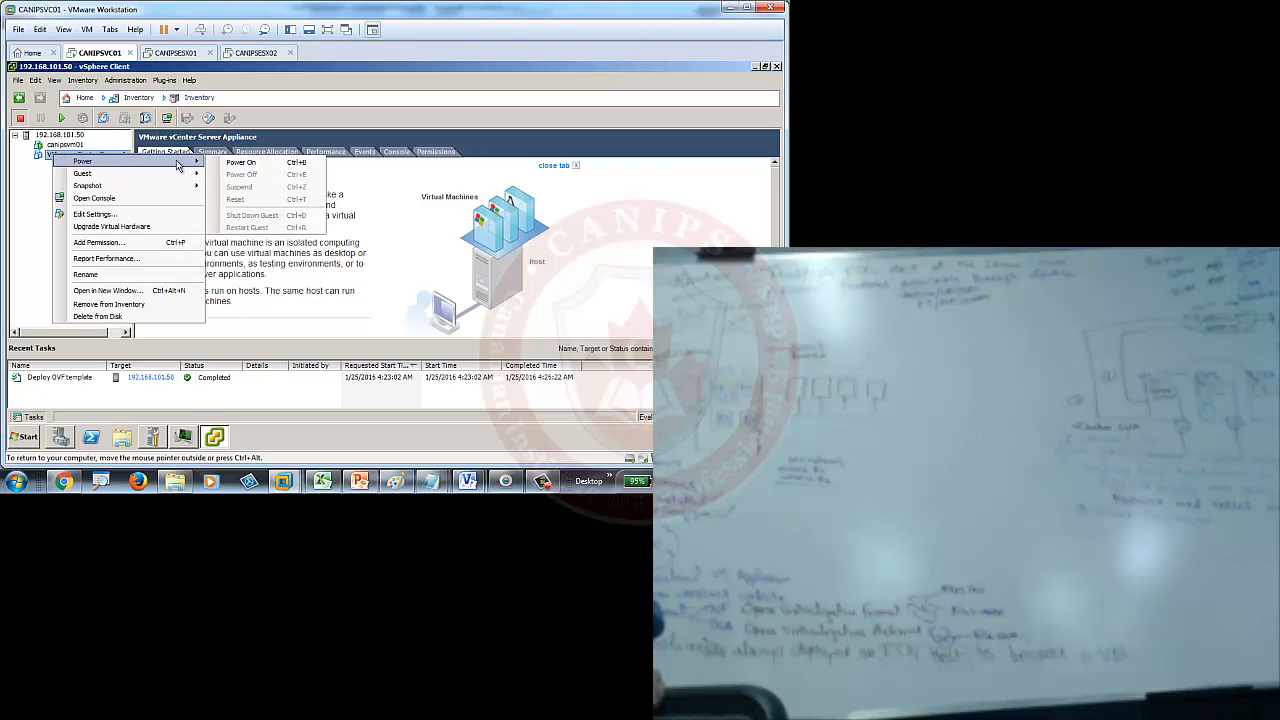
pyautogui.click(283, 166)
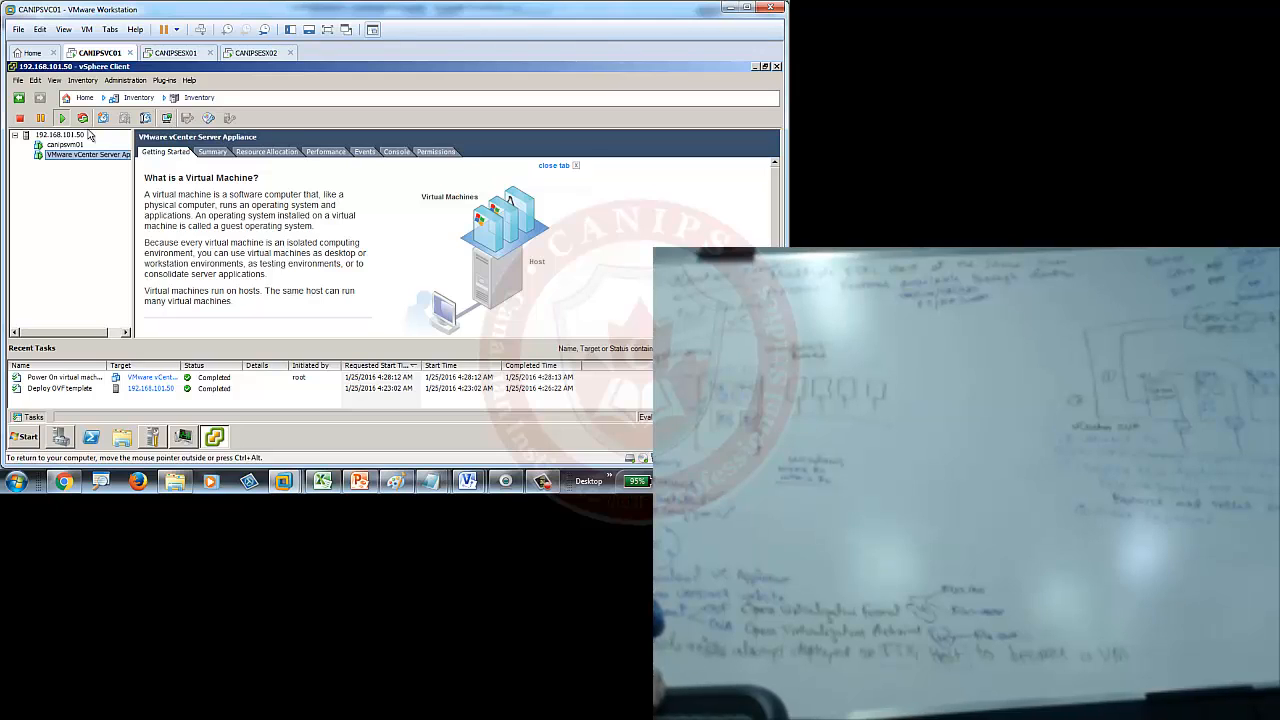
# Open the console of the VMware vCenter Server Appliance and enlarge its window to fill the CANIPSVC01 desktop
pyautogui.click(168, 119)
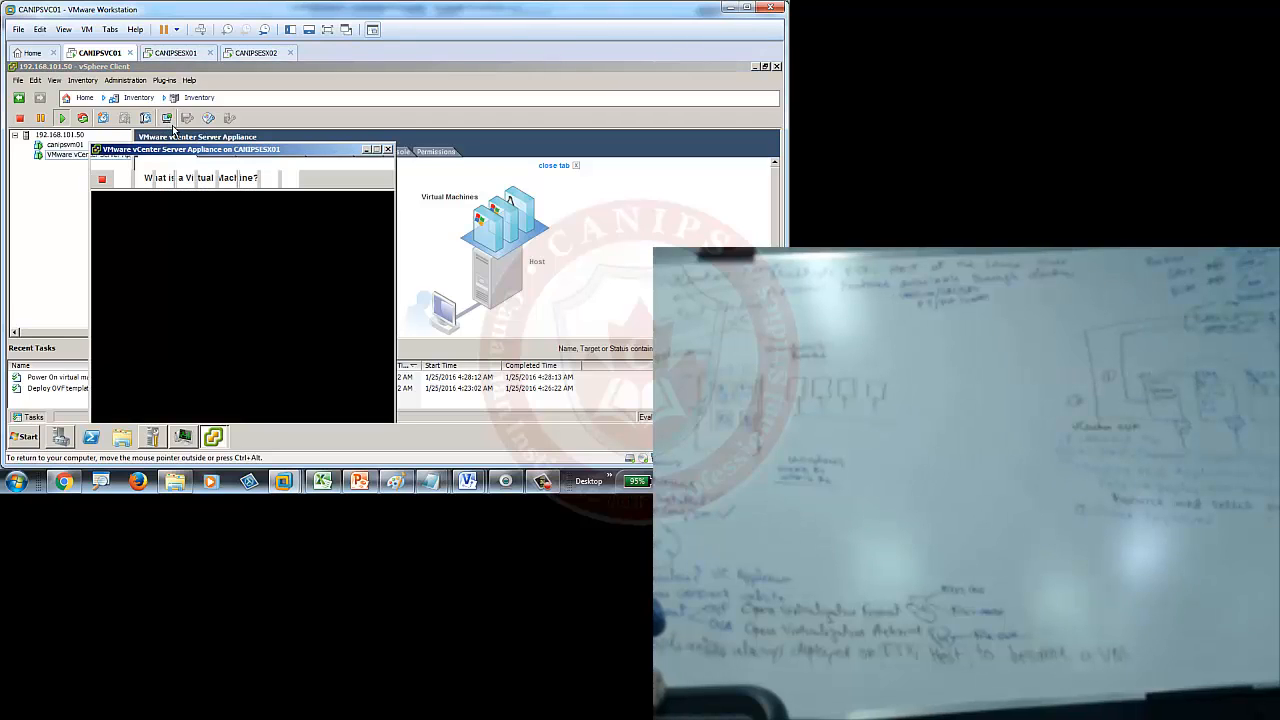
pyautogui.moveTo(270, 146); pyautogui.dragTo(538, 84)
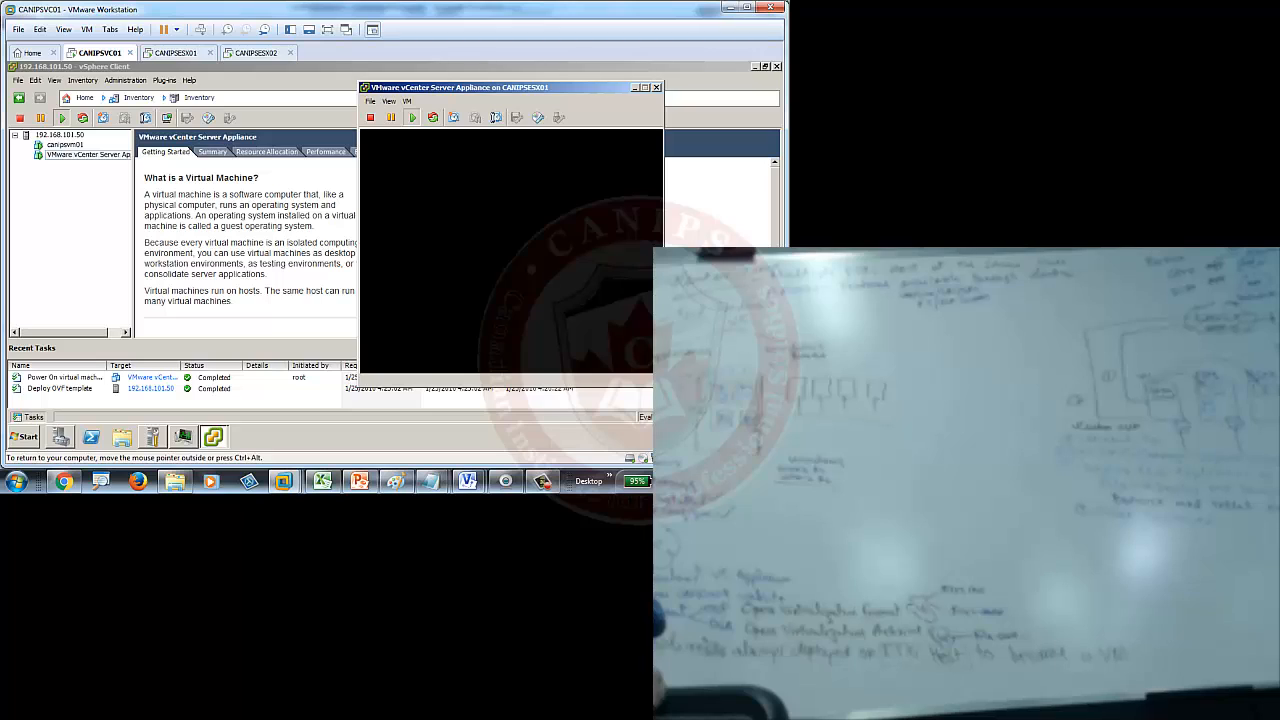
pyautogui.moveTo(782, 422)
pyautogui.mouseDown()
pyautogui.moveTo(750, 422)
pyautogui.moveTo(742, 408)
pyautogui.moveTo(760, 421)
pyautogui.mouseUp()
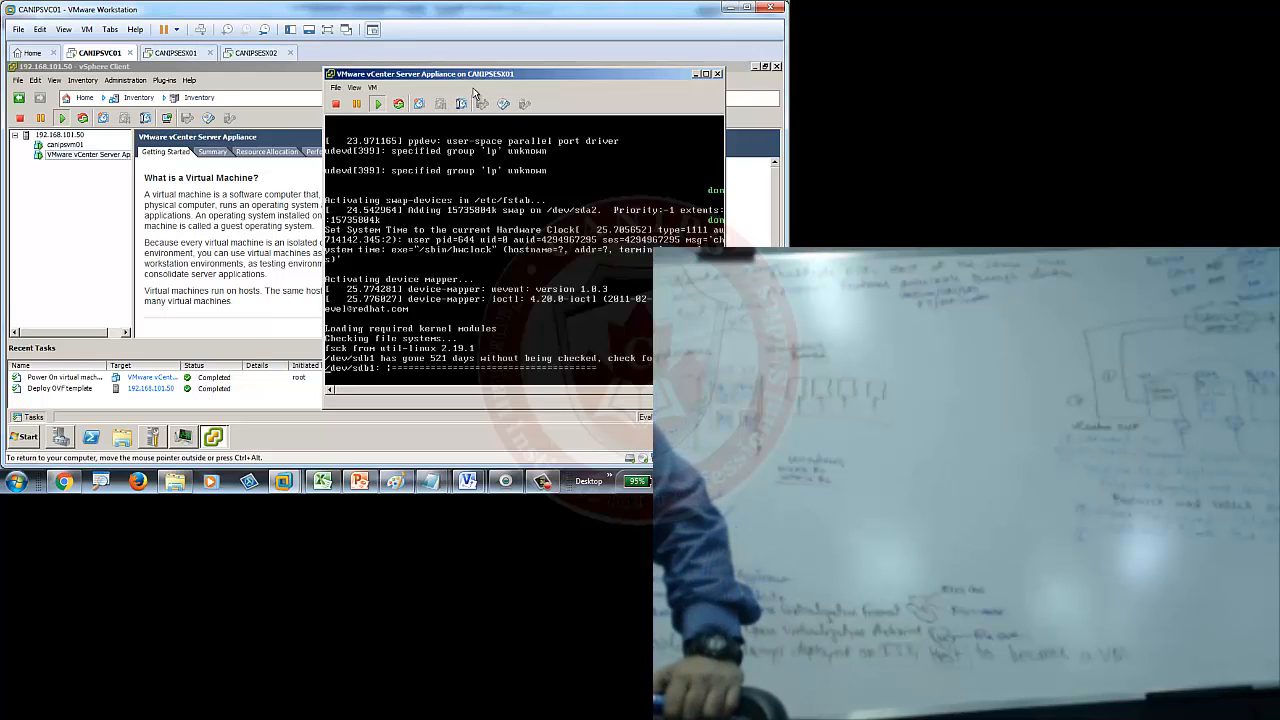
pyautogui.moveTo(262, 63); pyautogui.dragTo(274, 65)
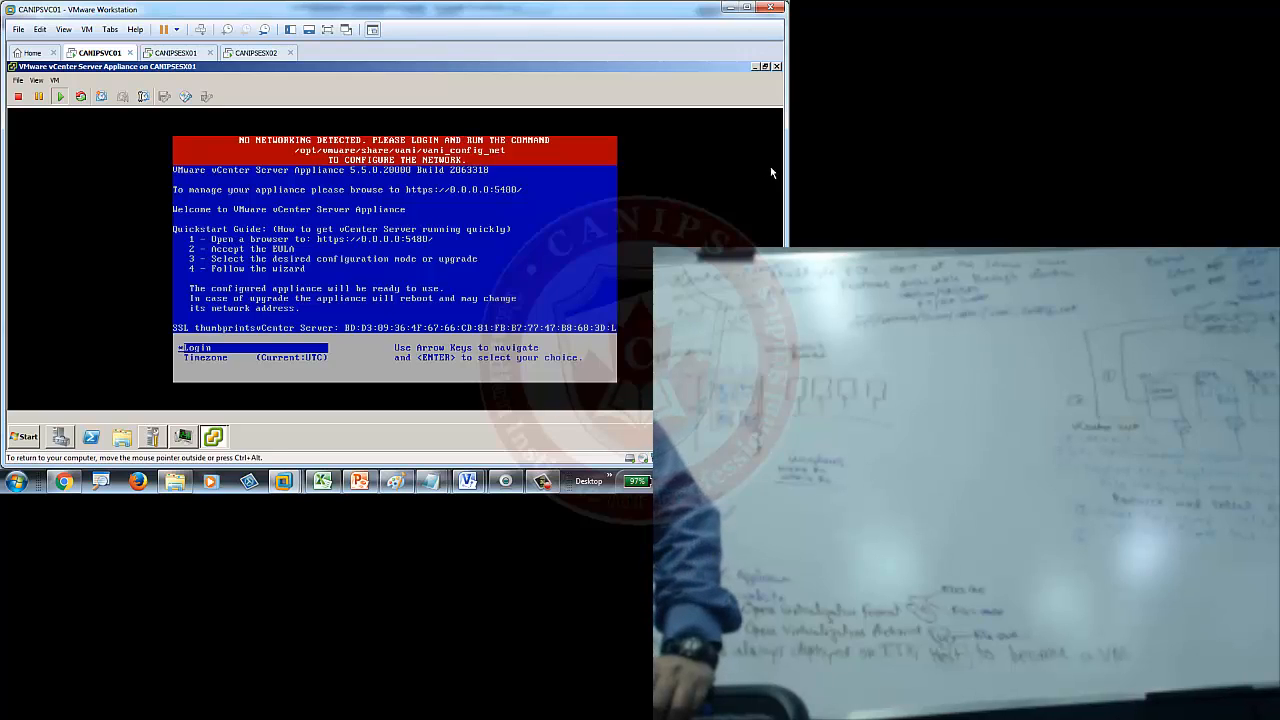
# Choose Login on the appliance's console screen and log in as root with the account password
pyautogui.click(394, 260)
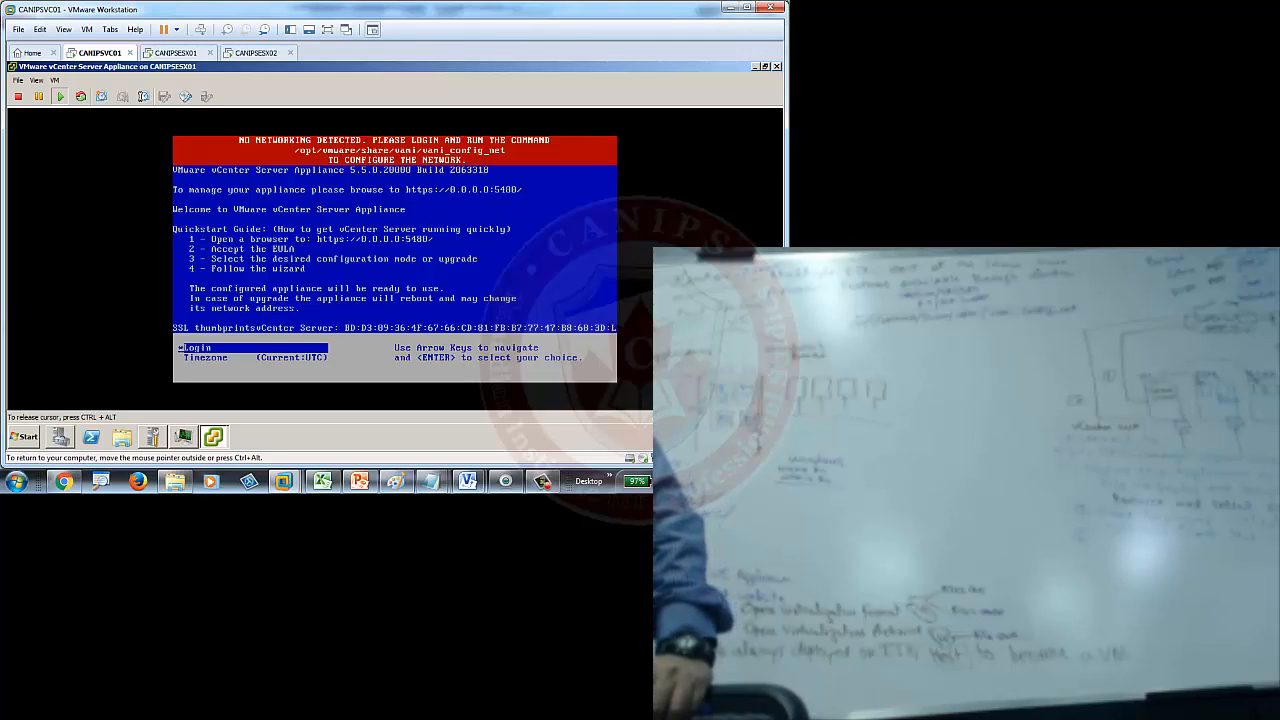
pyautogui.press('Down')
pyautogui.press('Up')
pyautogui.press('Down')
pyautogui.press('Up')
pyautogui.press('Down')
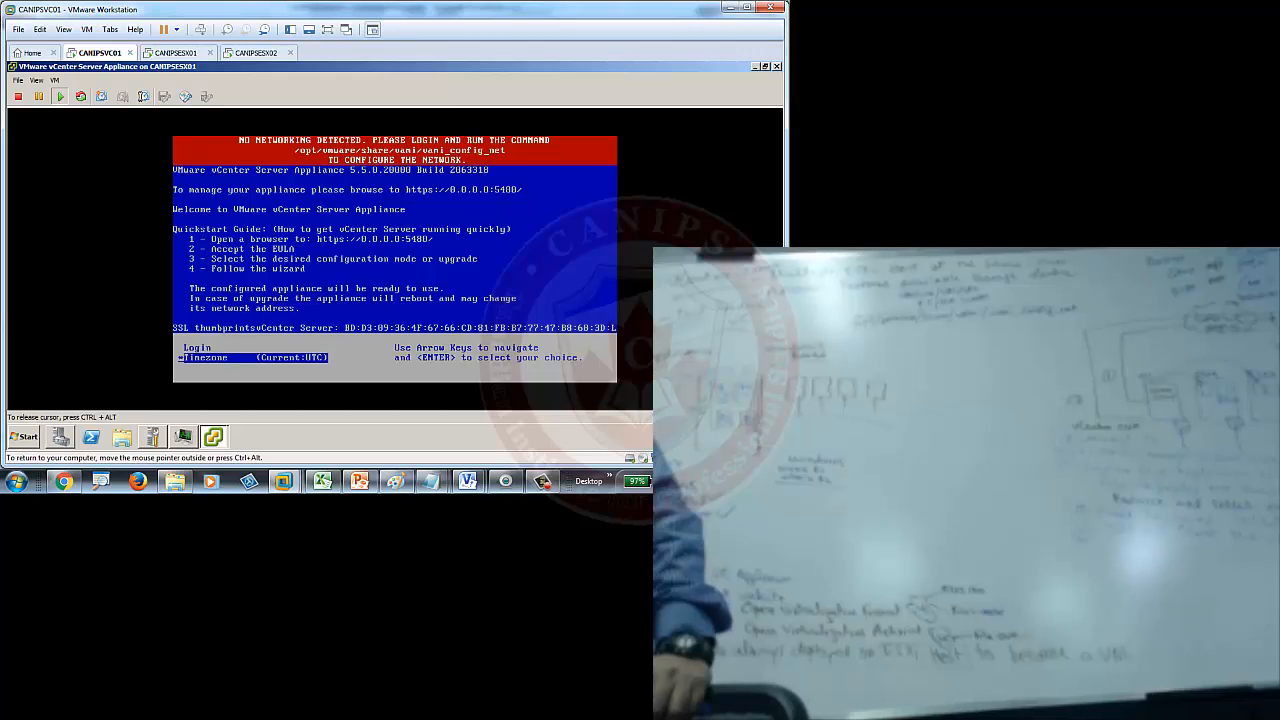
pyautogui.press('Up')
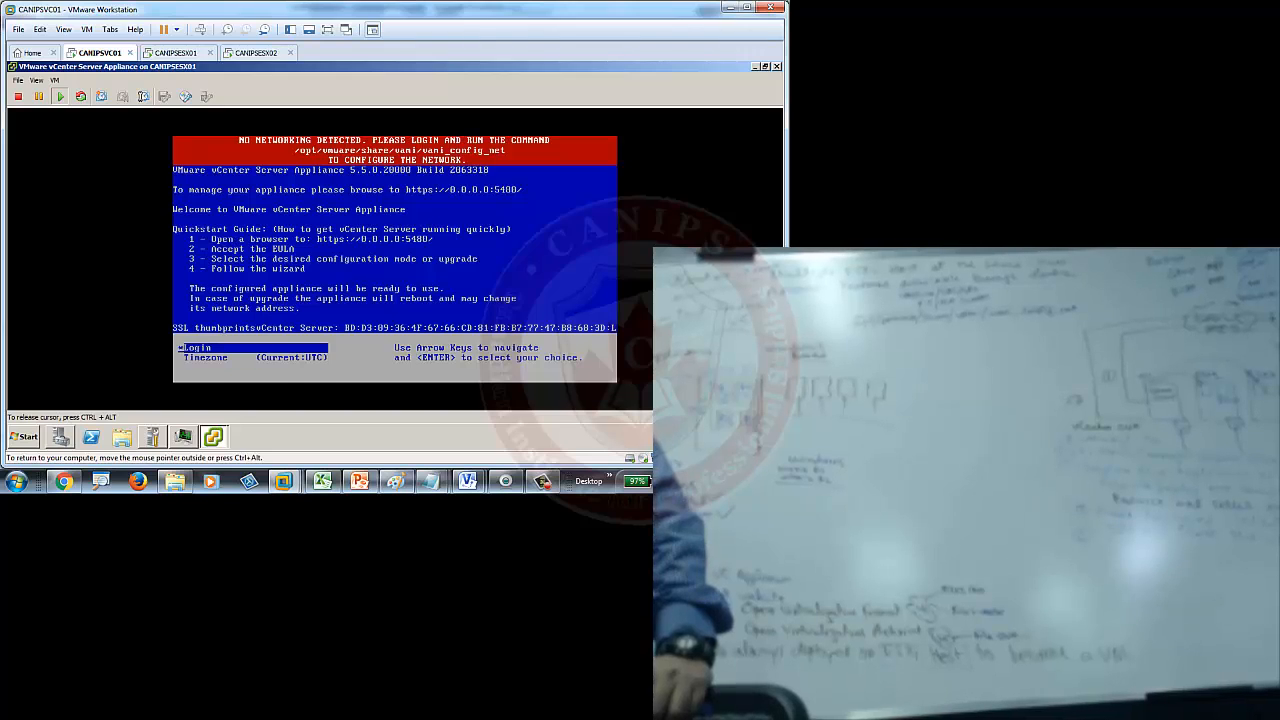
pyautogui.press('Down')
pyautogui.press('Up')
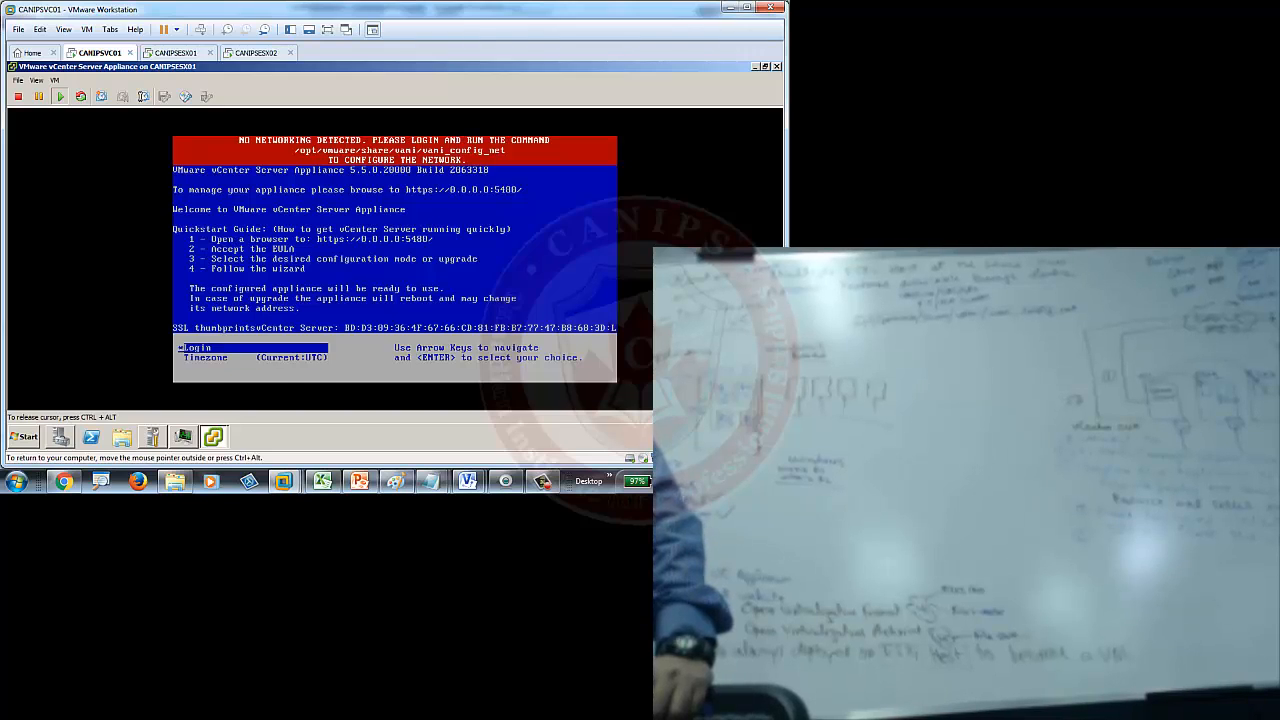
pyautogui.press('Return')
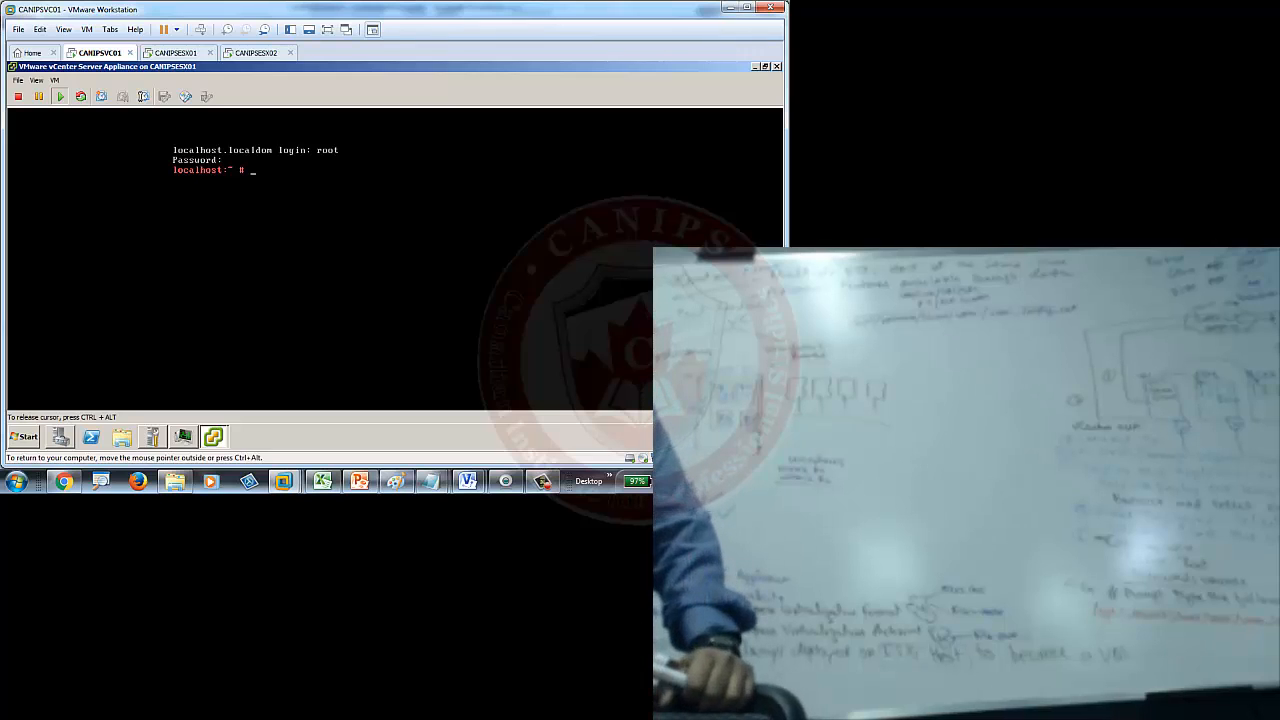
# Run /opt/vmware/share/vami/vami_config_net at the root prompt to start the network configuration program
pyautogui.write('opt/')
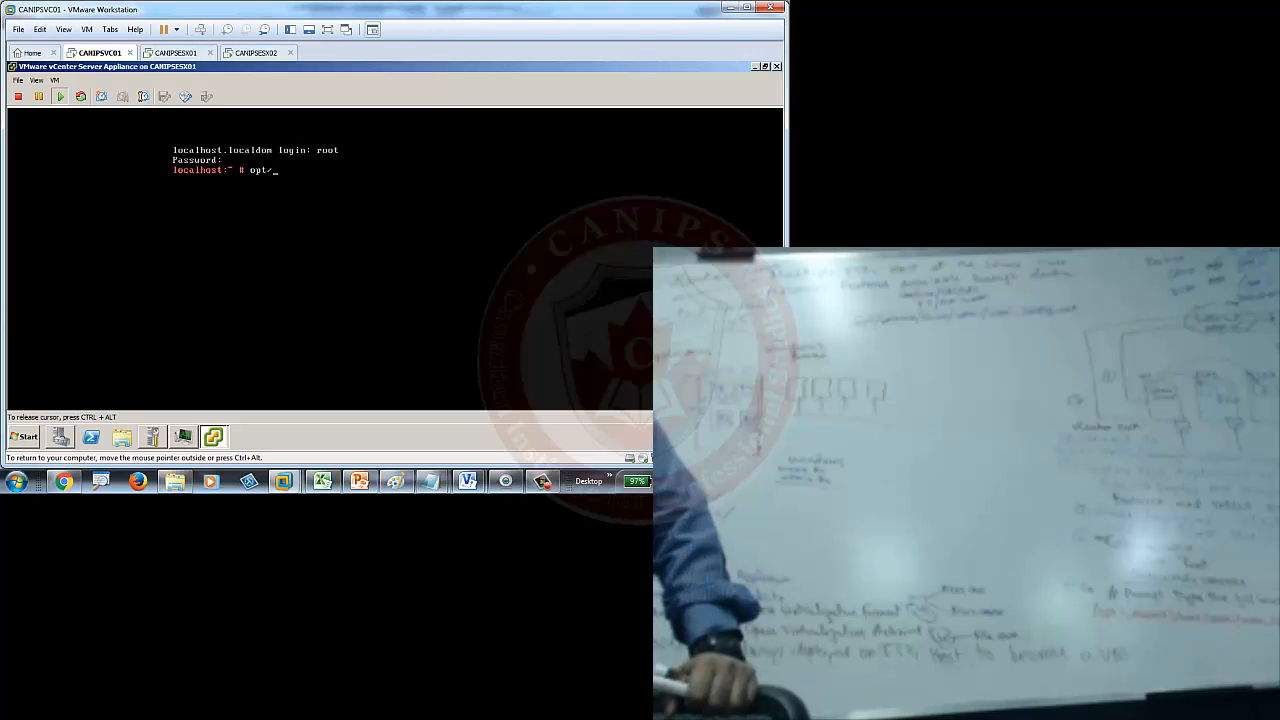
pyautogui.press('BackSpace')
pyautogui.press('BackSpace')
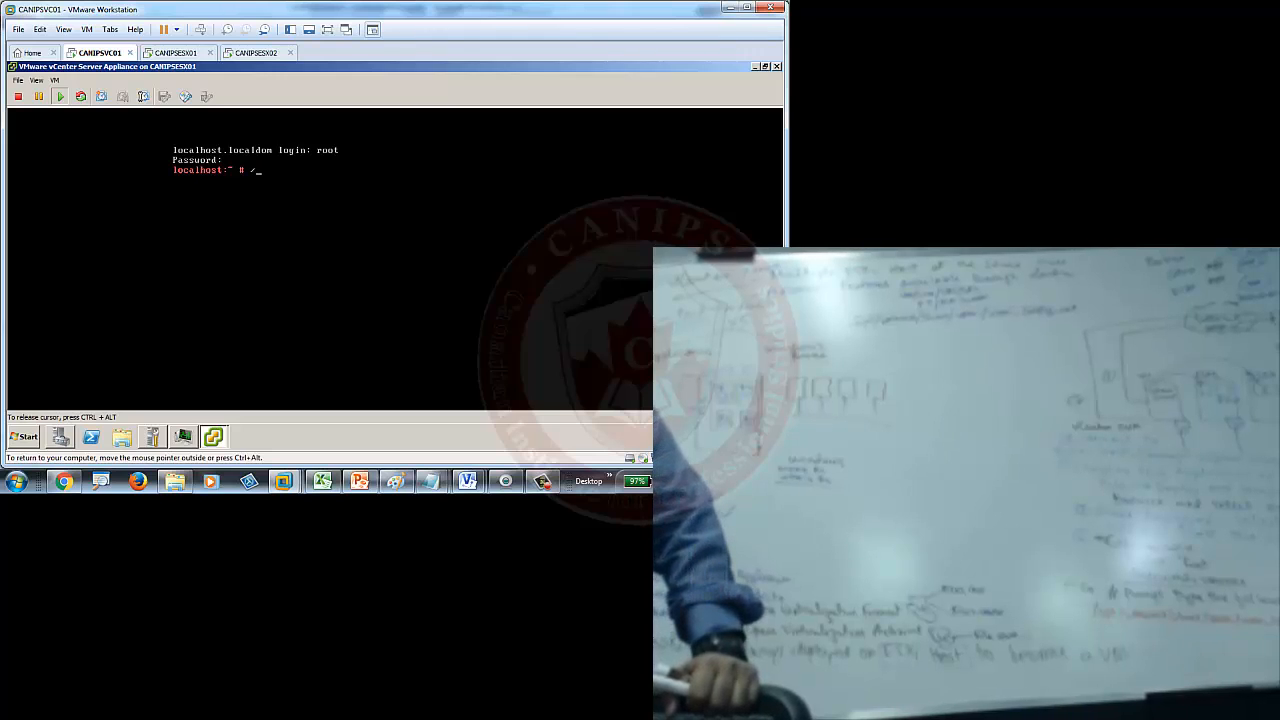
pyautogui.write('op')
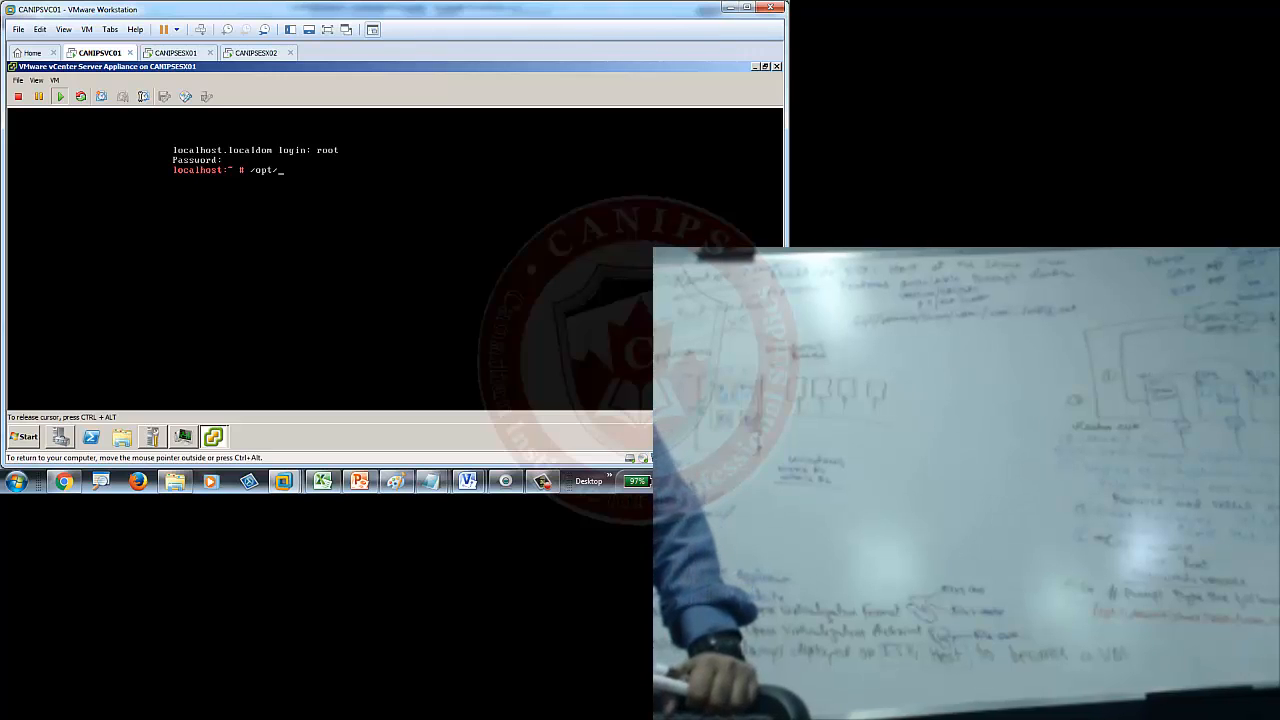
pyautogui.write('t/vm')
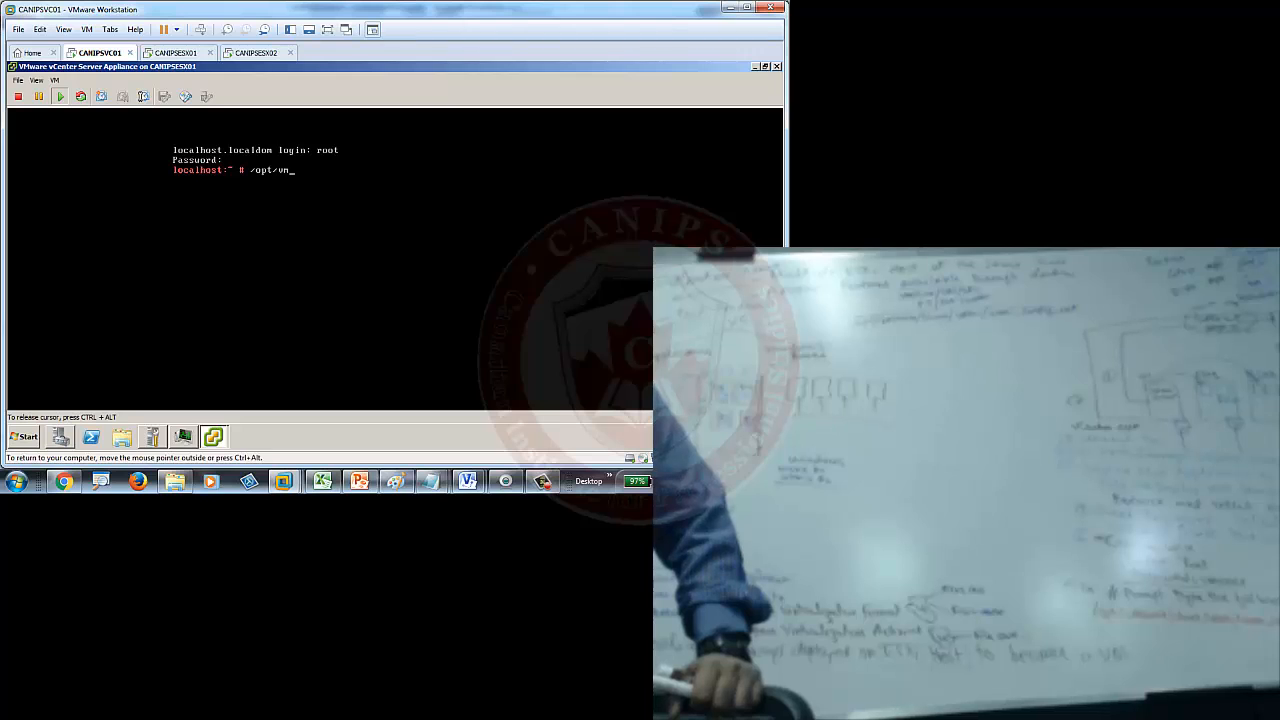
pyautogui.write('ware')
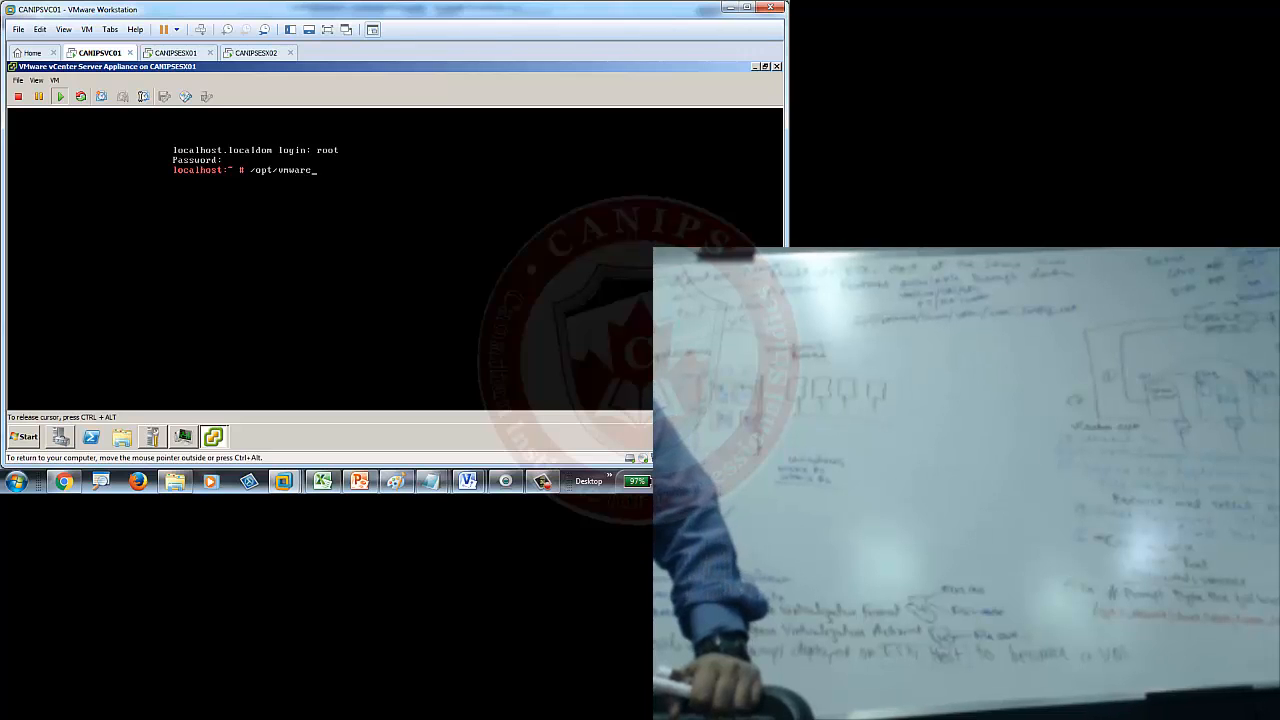
pyautogui.write('/')
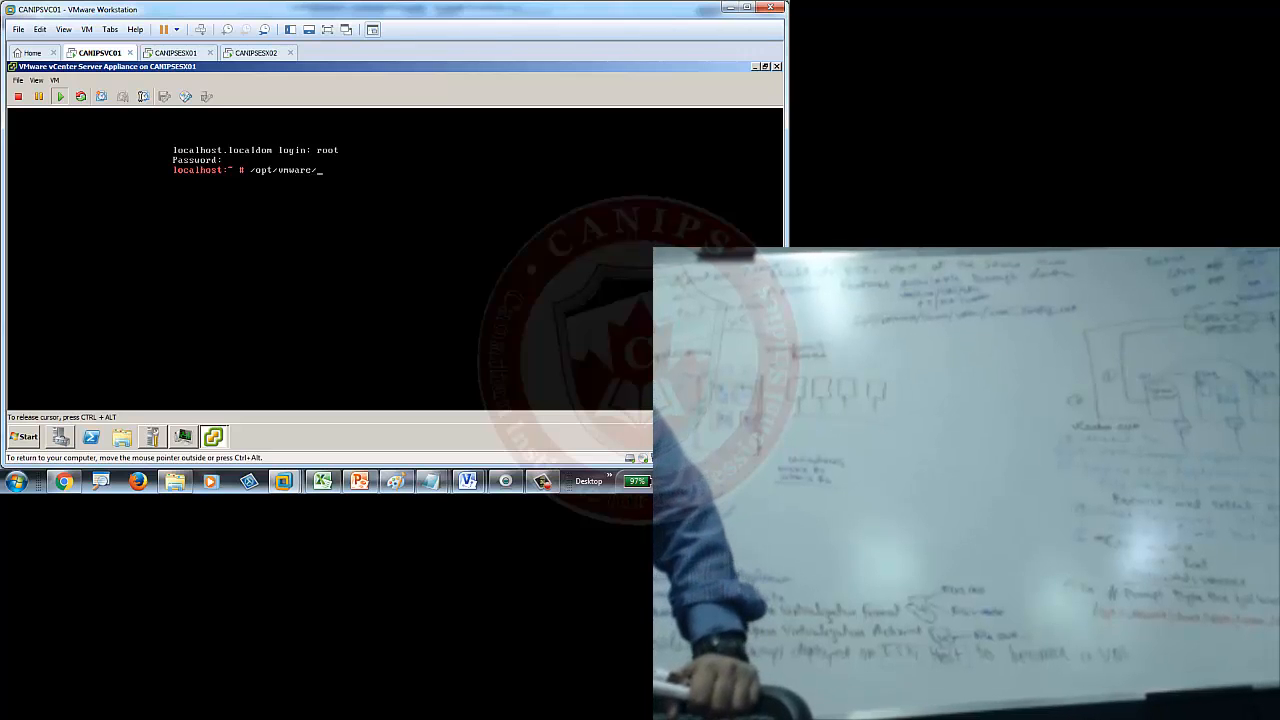
pyautogui.write('share/v')
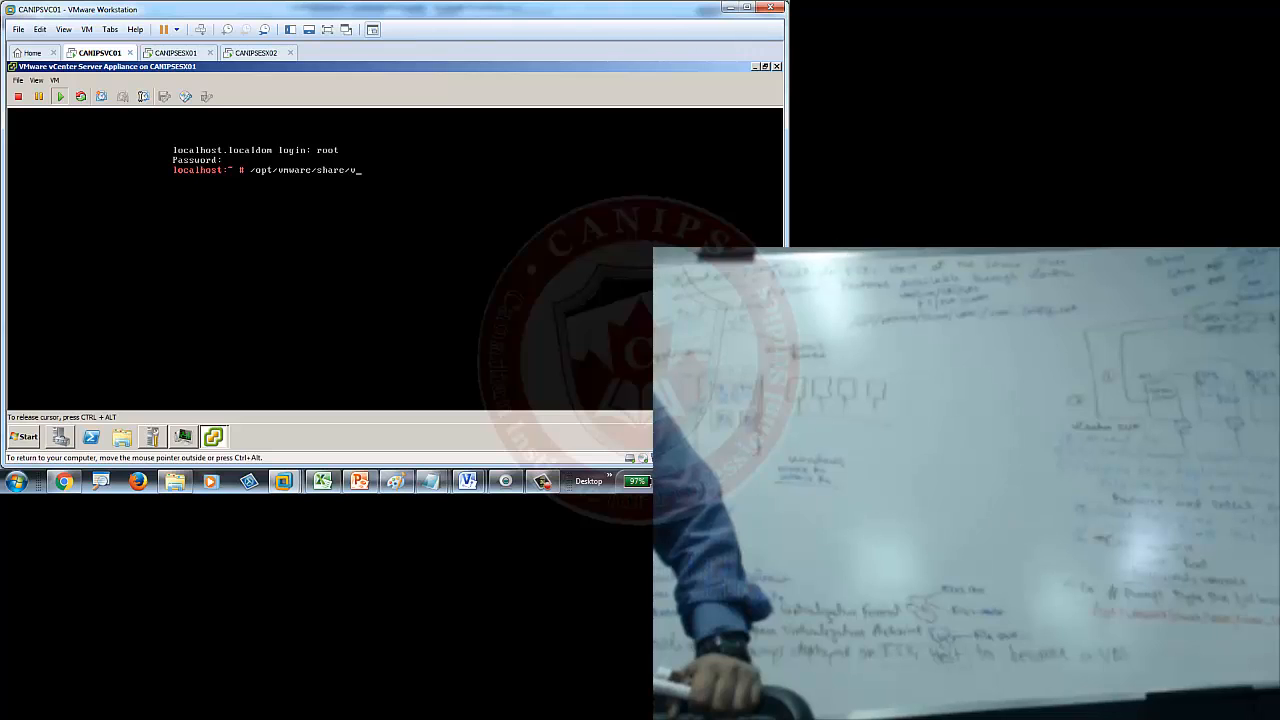
pyautogui.write('ami/')
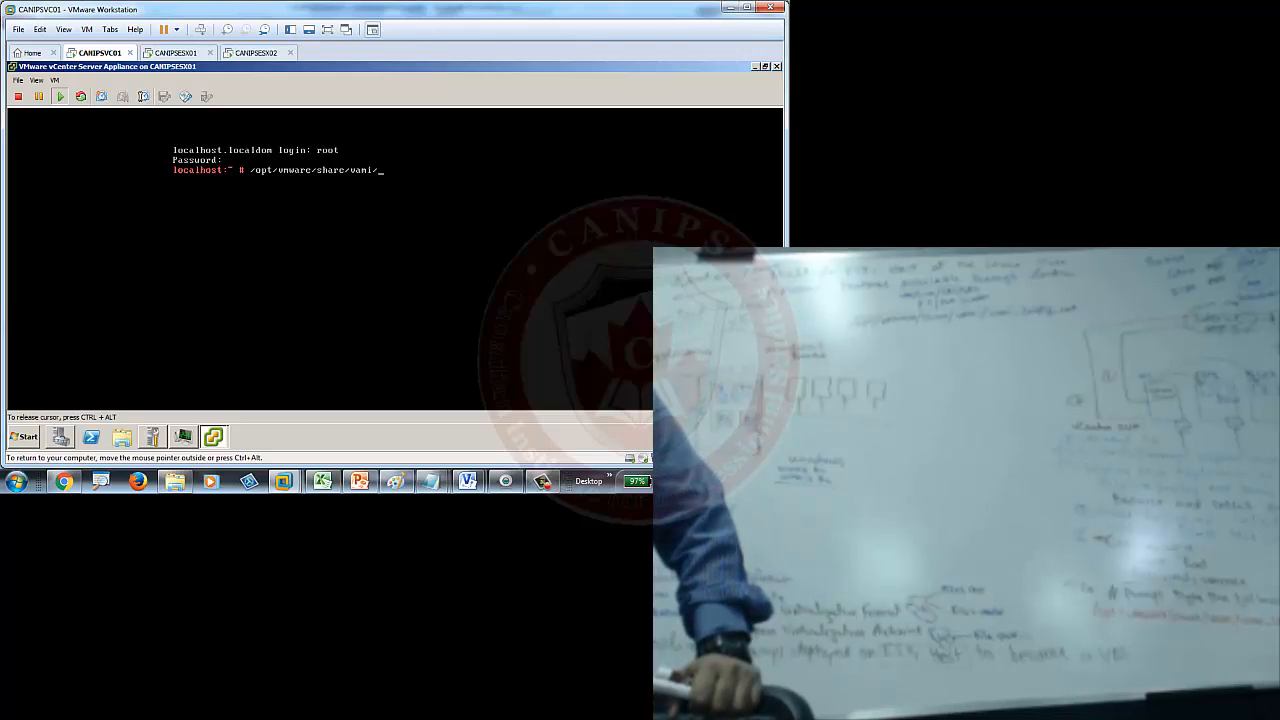
pyautogui.write('vami_')
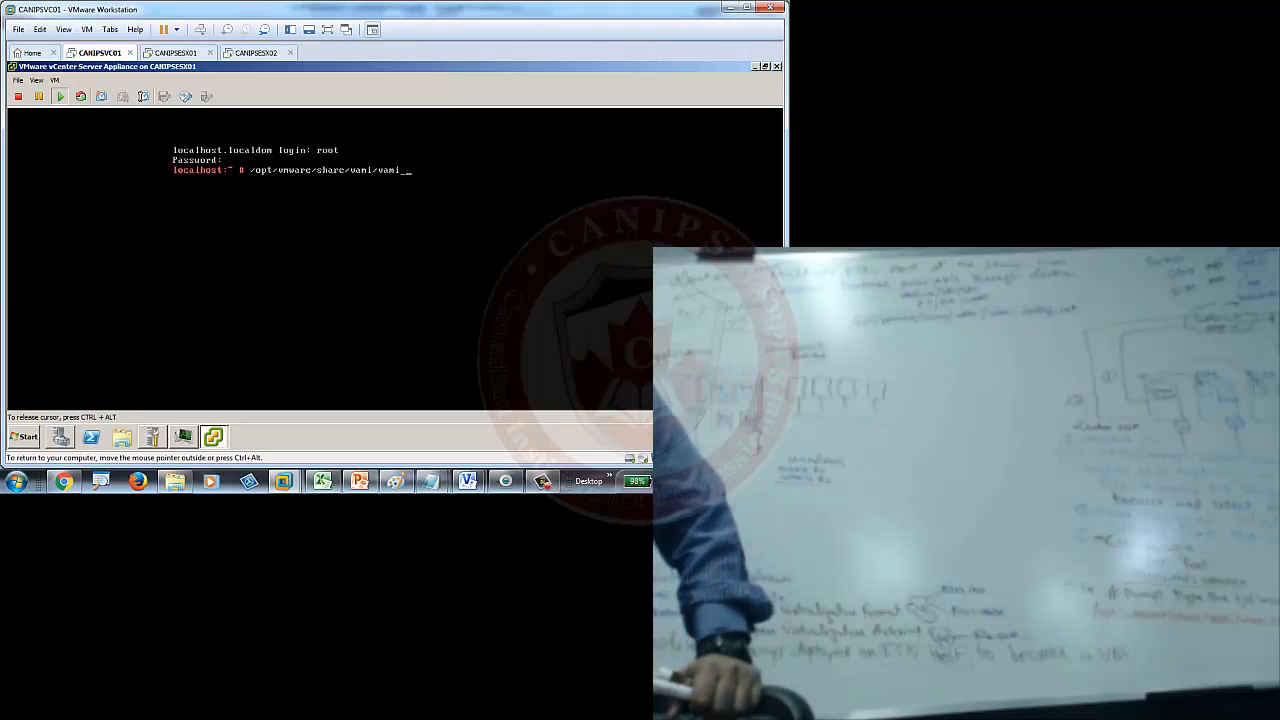
pyautogui.write('config_')
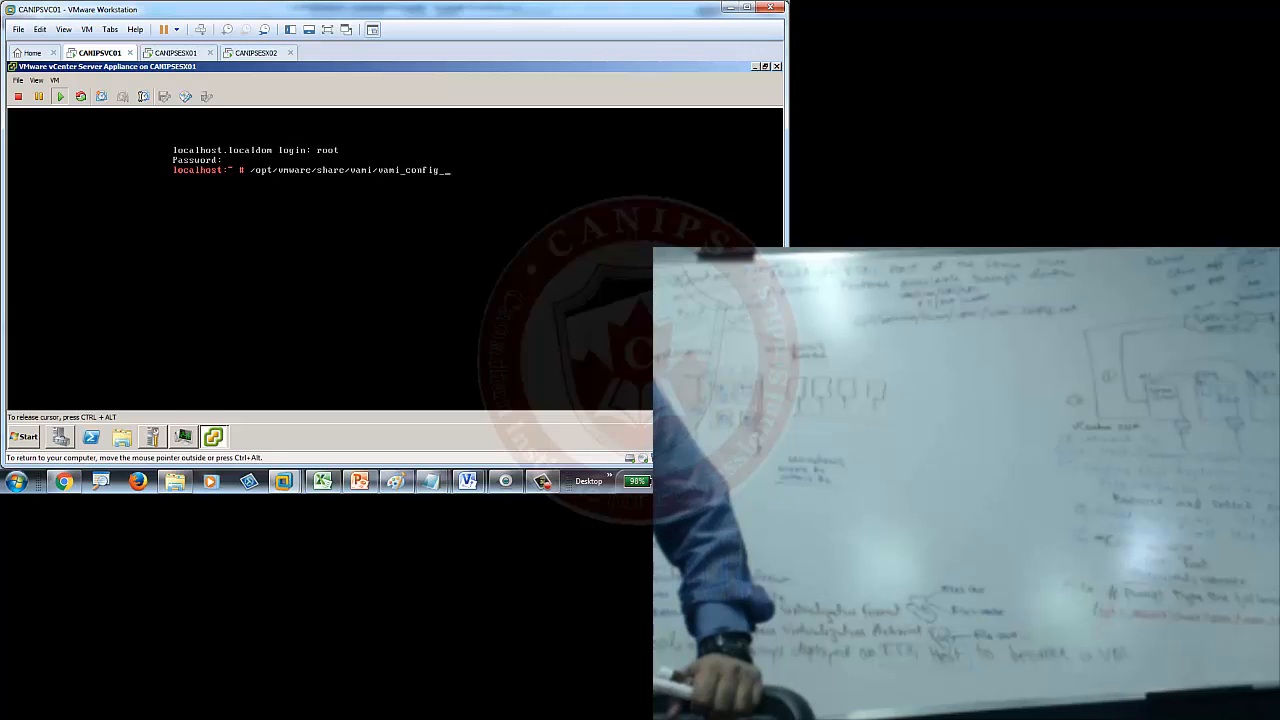
pyautogui.write('net')
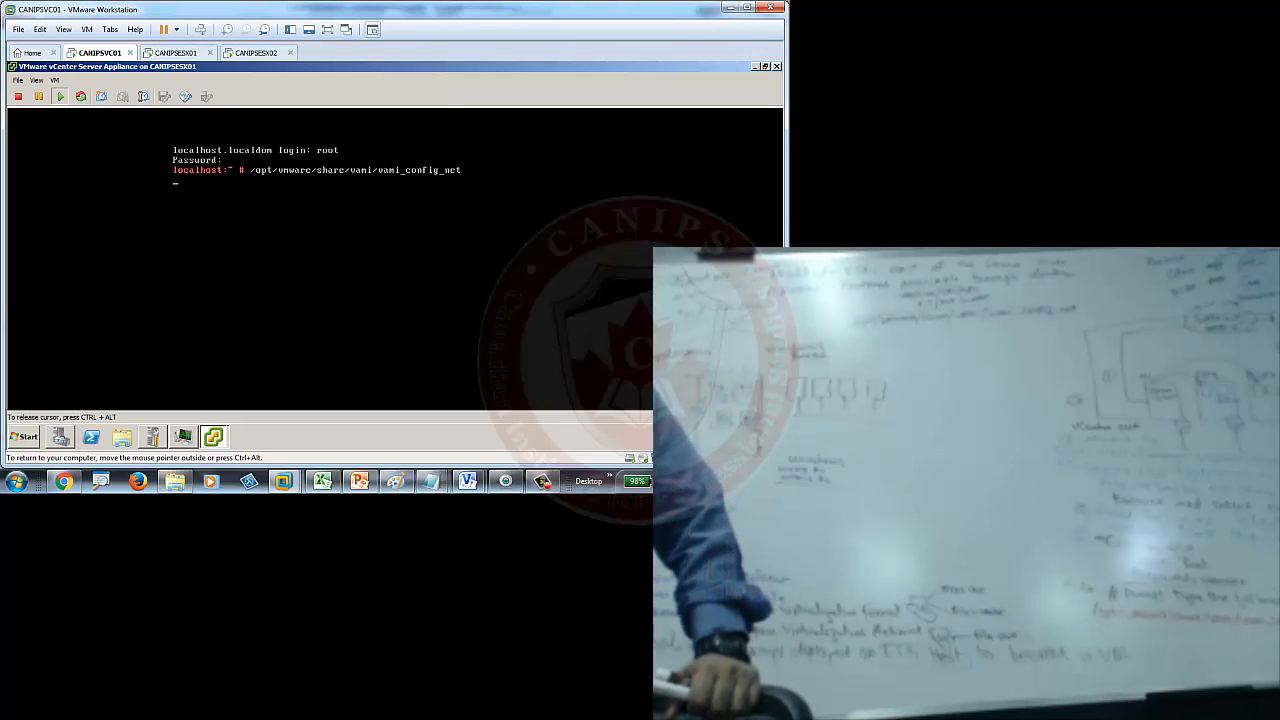
pyautogui.press('Return')
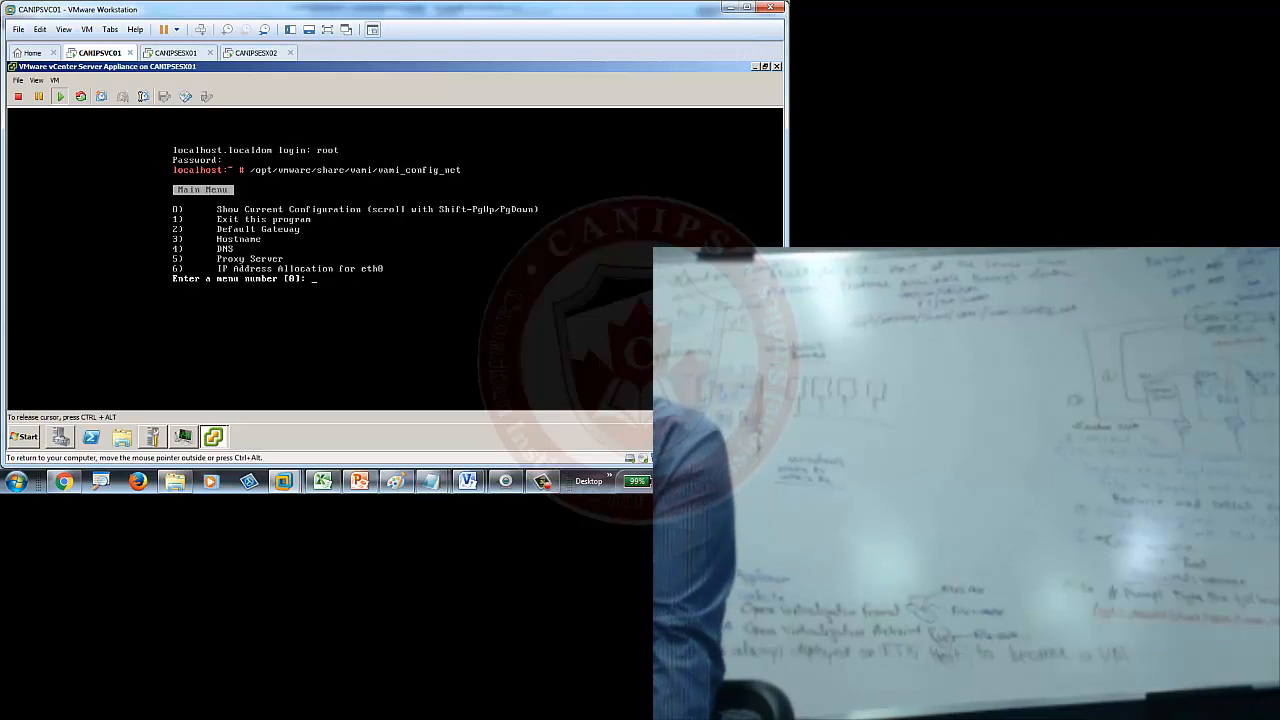
# Choose IP Address Allocation for eth0, decline an IPv6 address and agree to configure an IPv4 address
pyautogui.write('6')
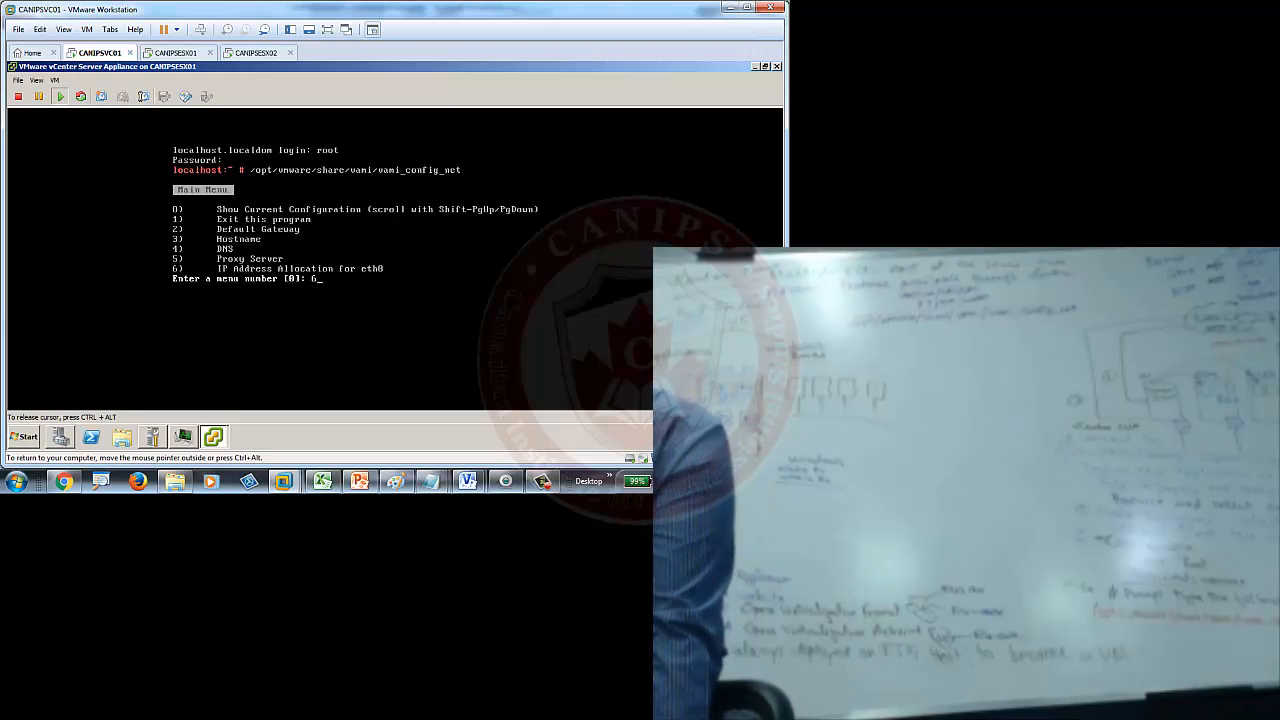
pyautogui.press('Return')
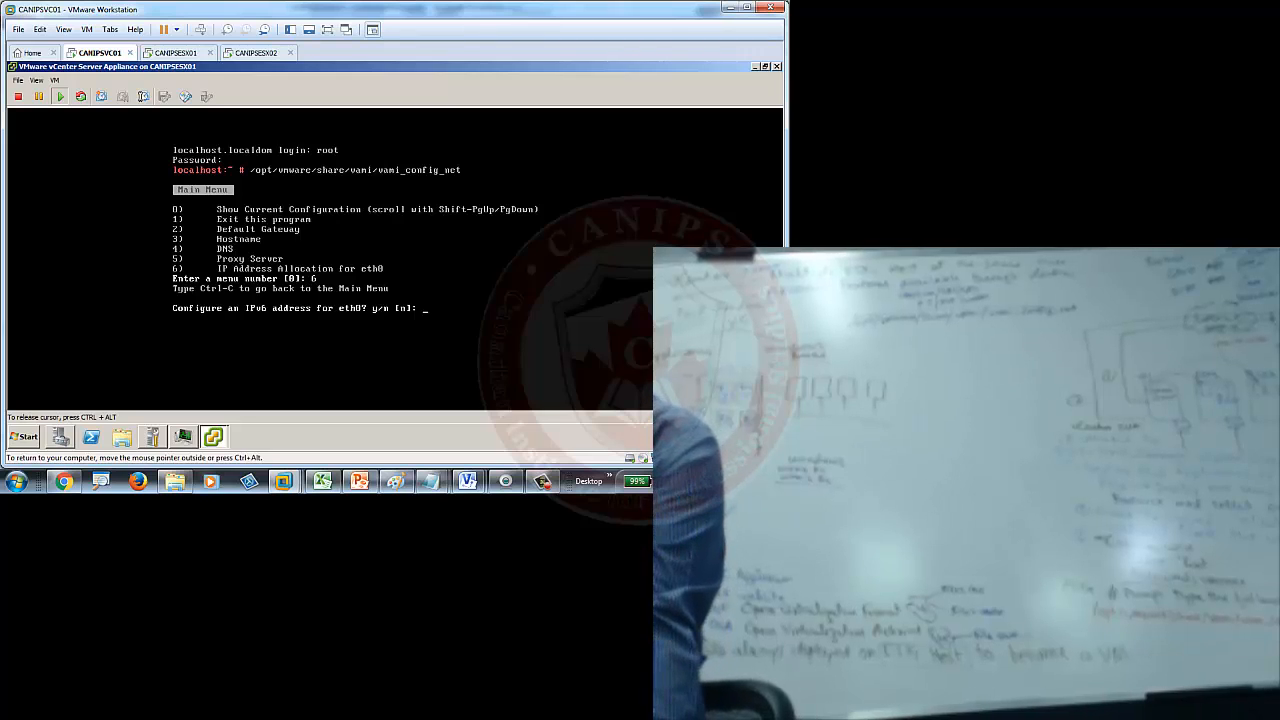
pyautogui.write('n')
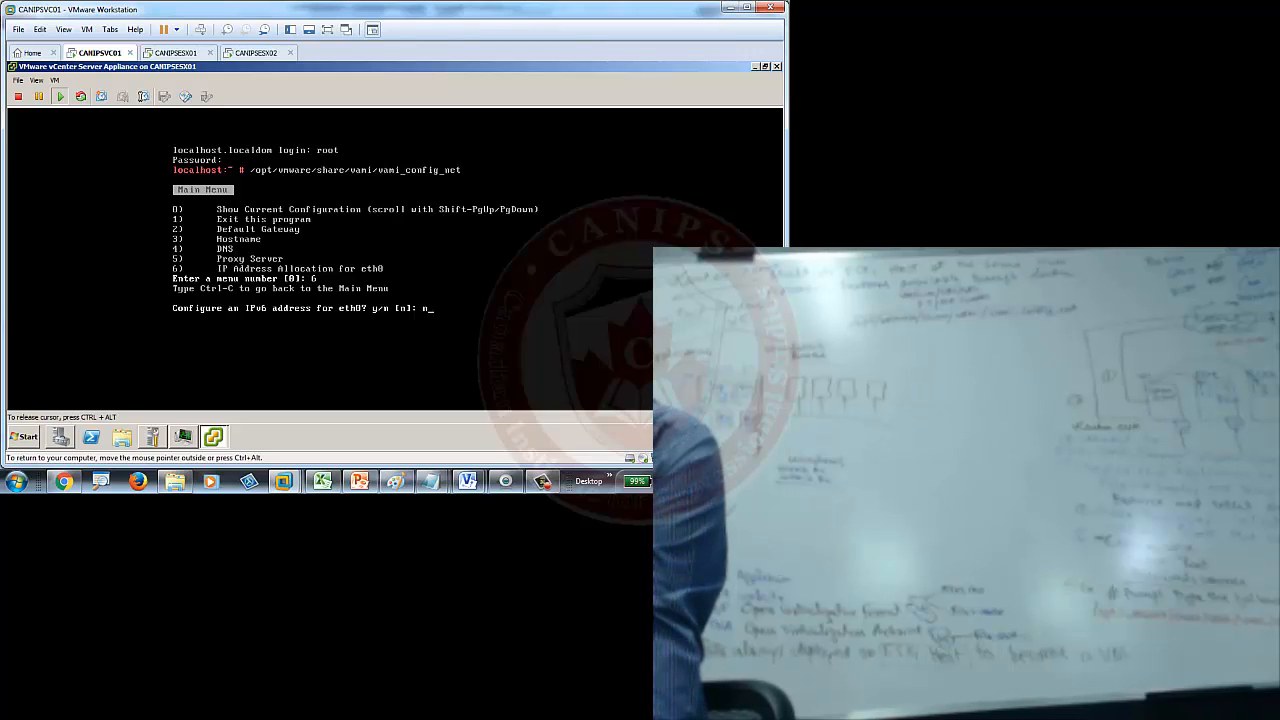
pyautogui.press('Return')
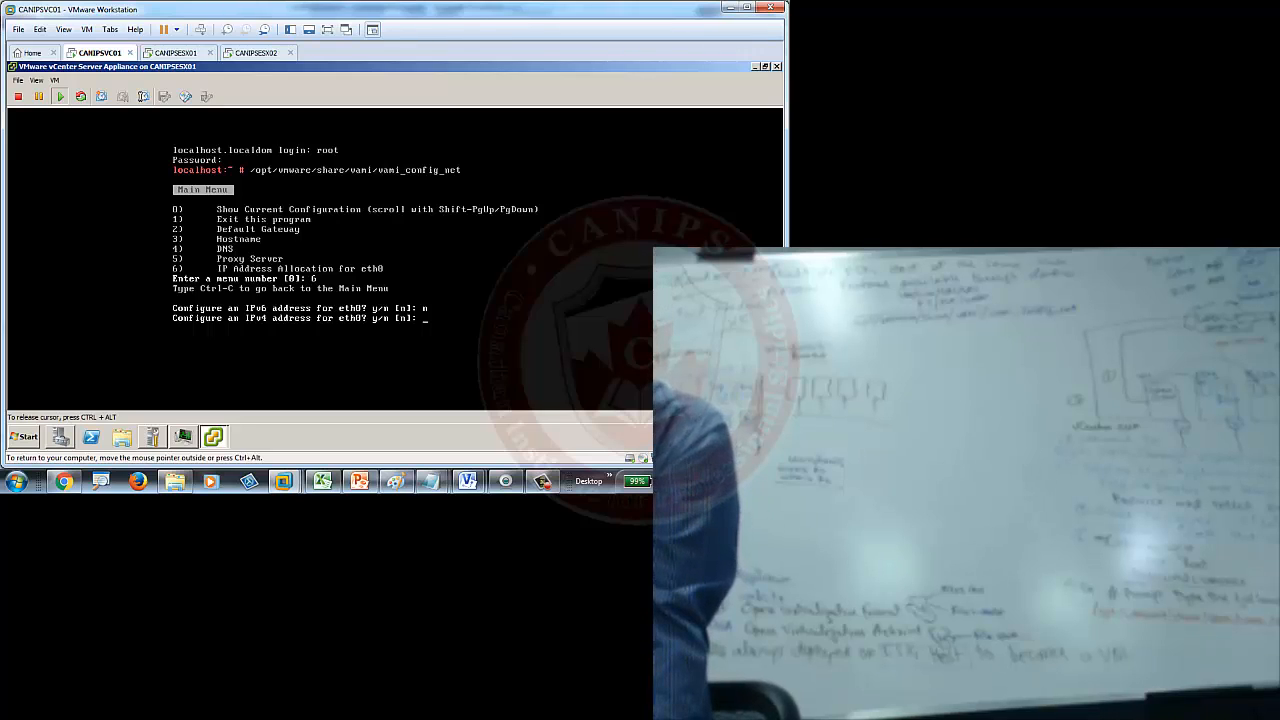
pyautogui.write('y')
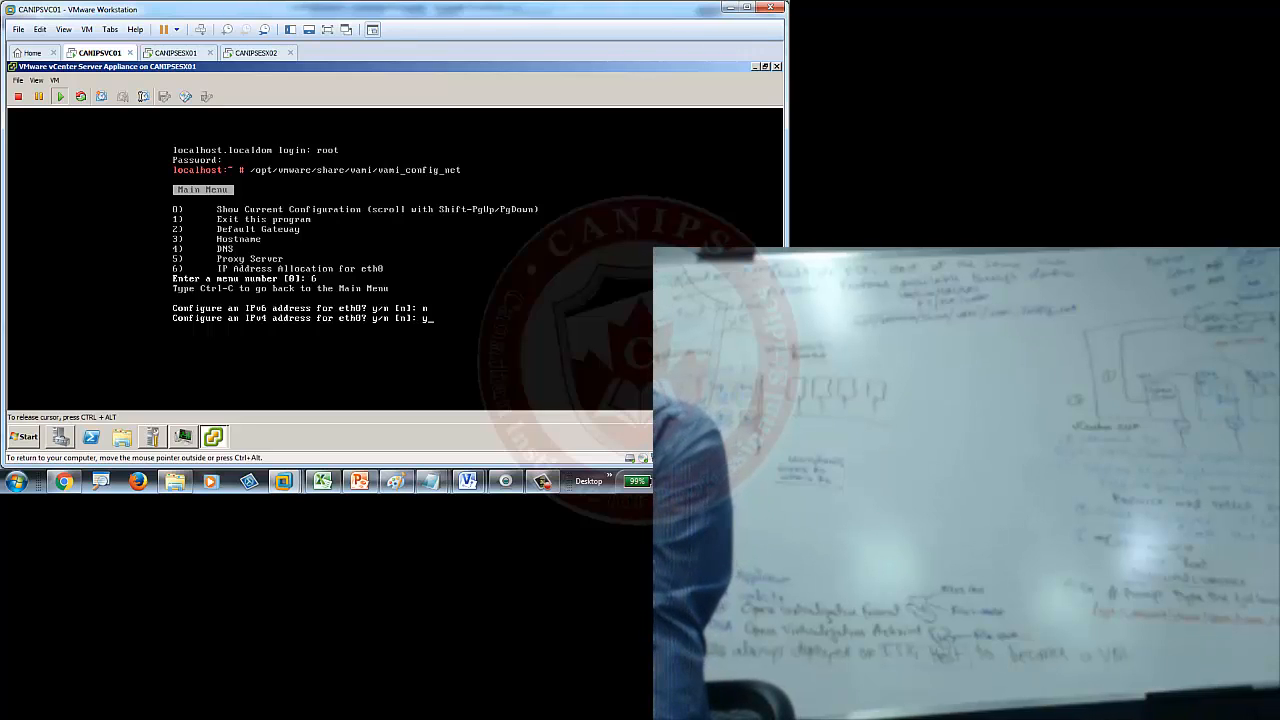
pyautogui.press('Return')
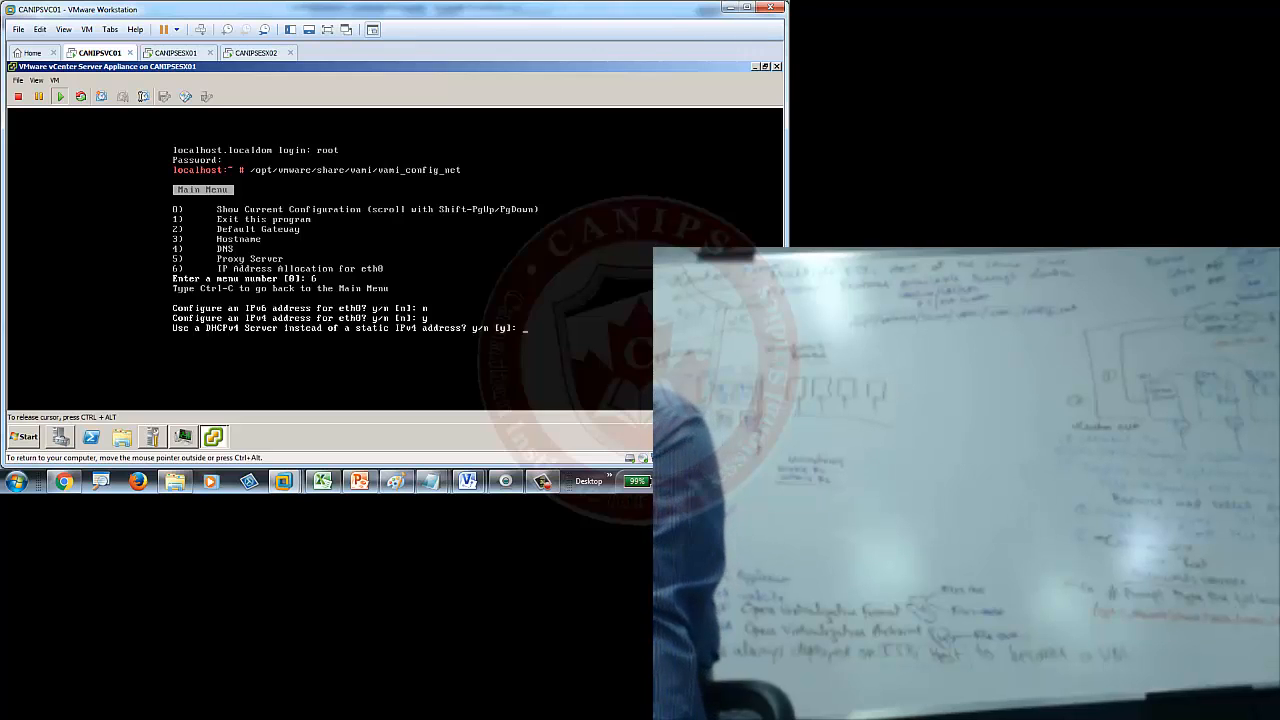
# Decline DHCPv4 and set eth0's static IPv4 address to 192.168.101.130, checking the CANIPSESX01 console for the host's subnet
pyautogui.write('n')
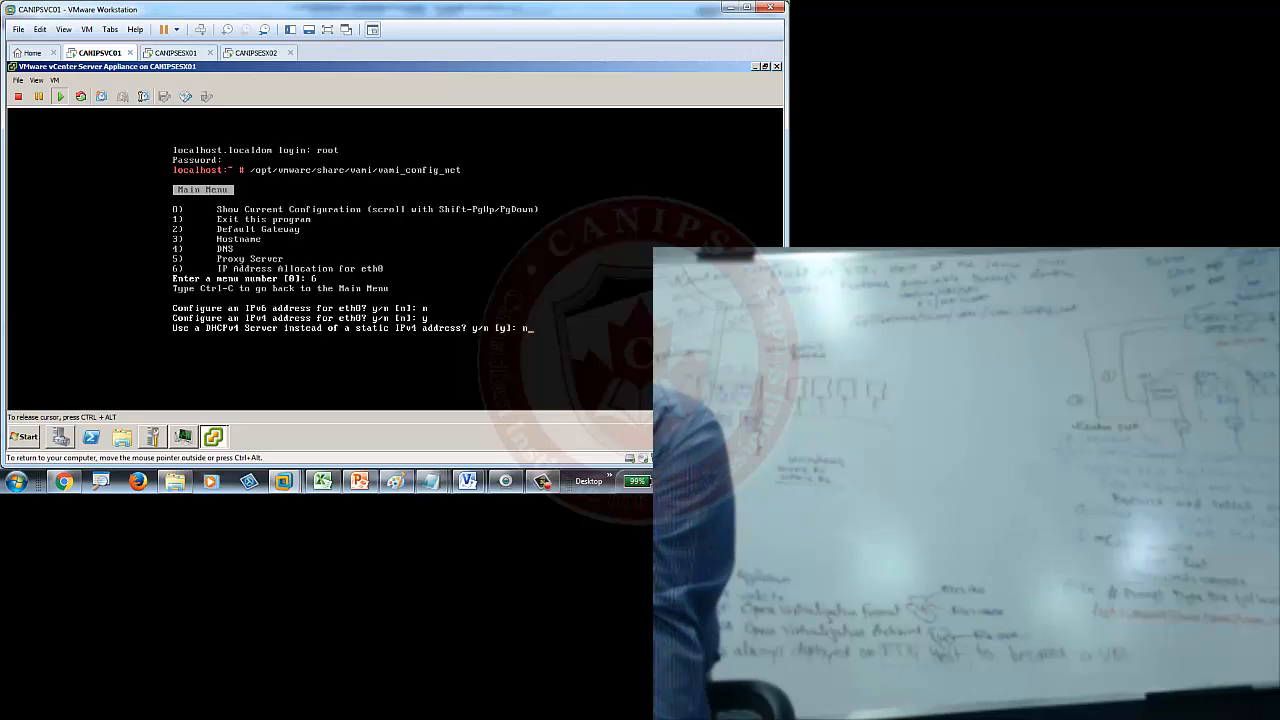
pyautogui.press('Return')
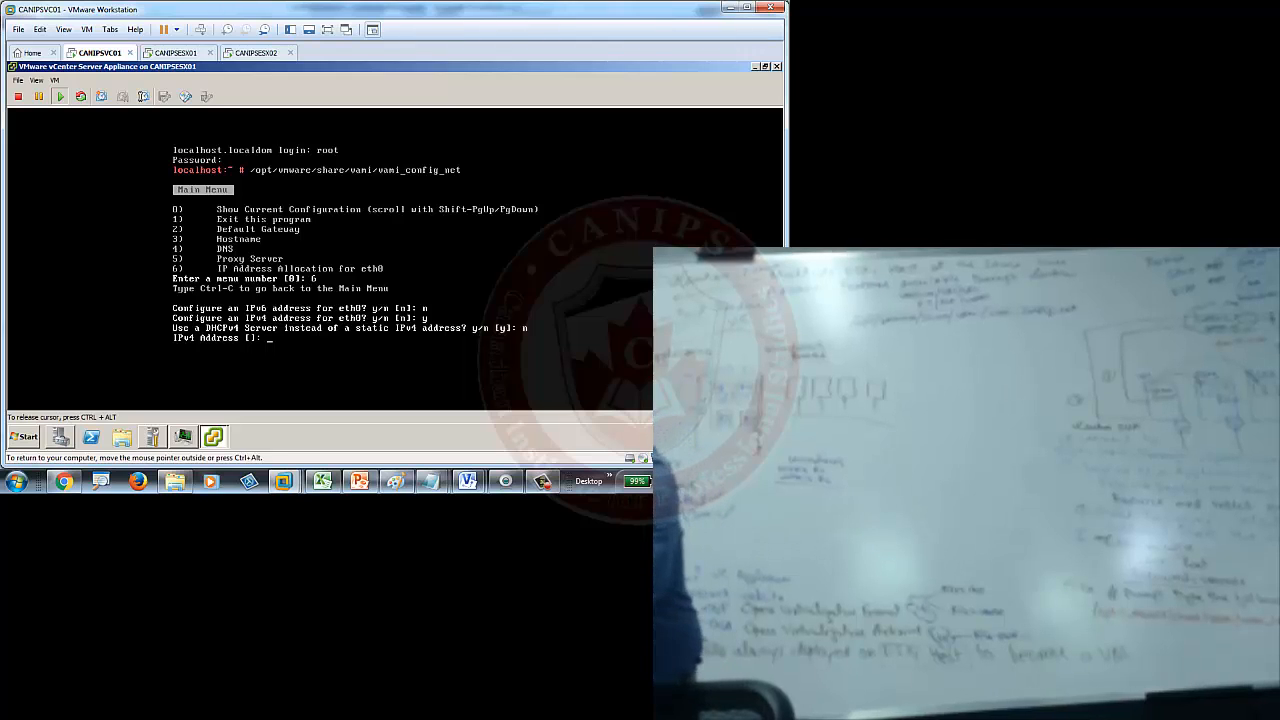
pyautogui.write('192.168.')
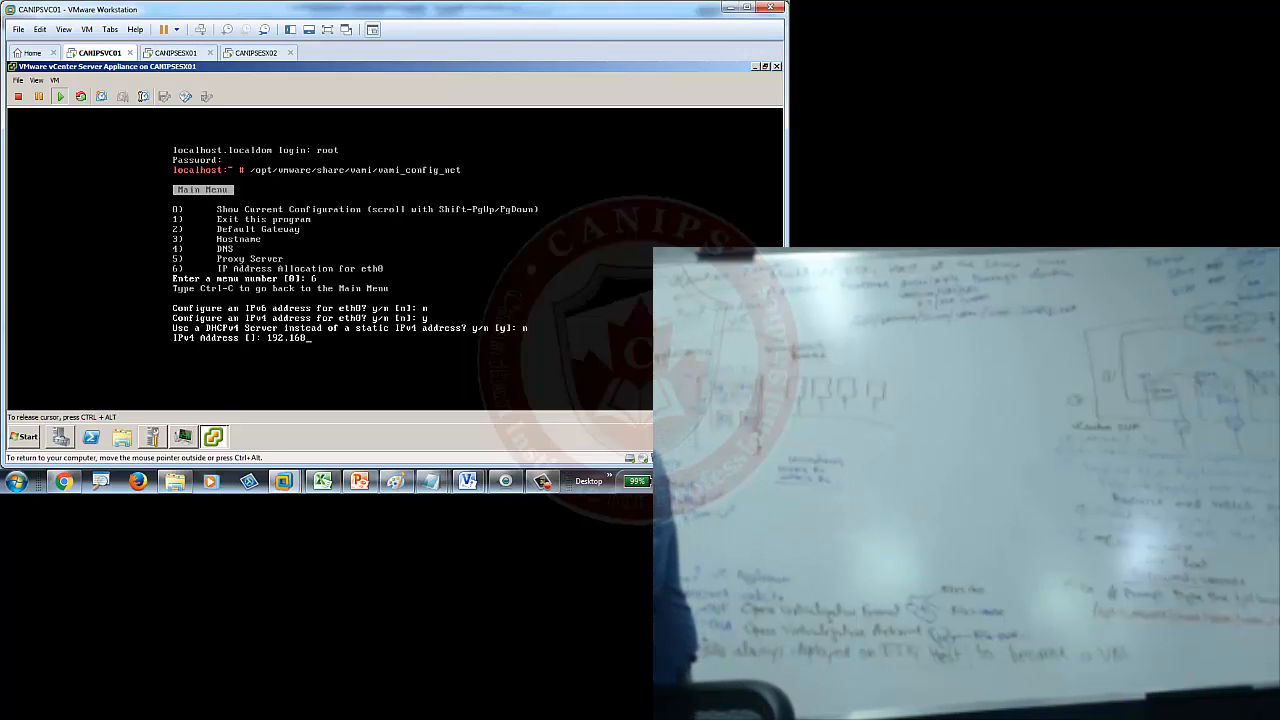
pyautogui.write('10')
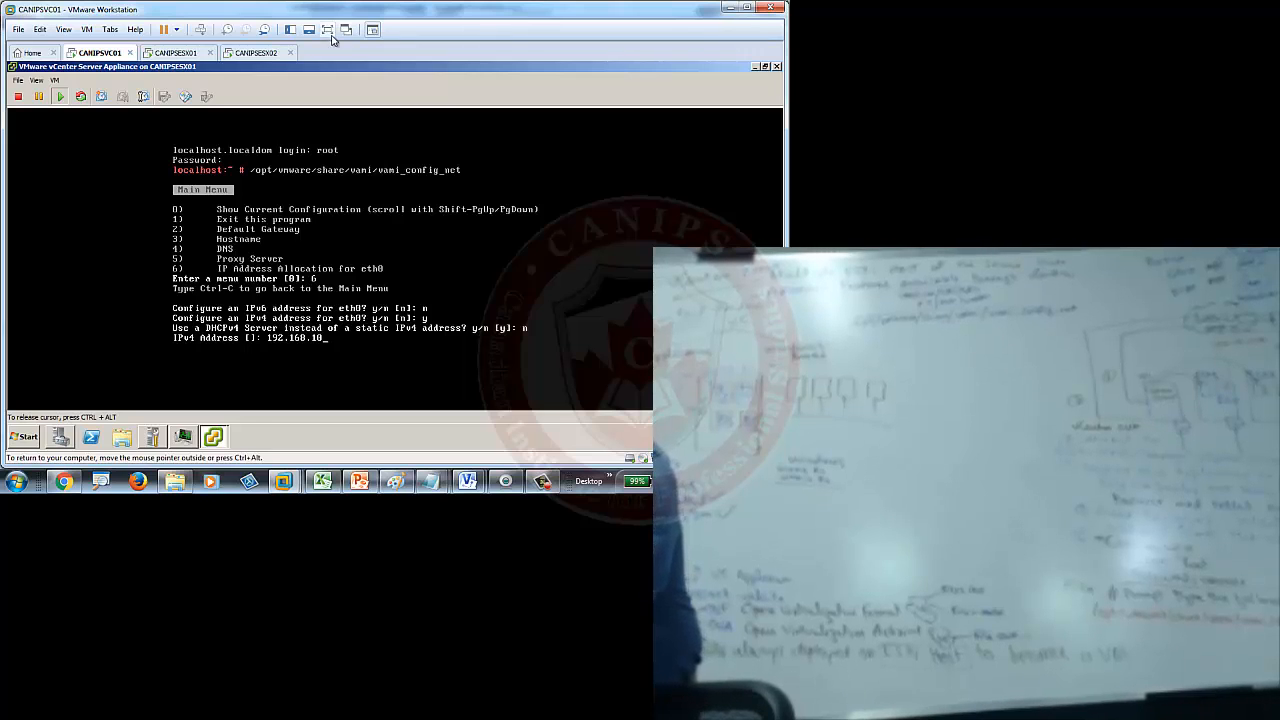
pyautogui.click(174, 56)
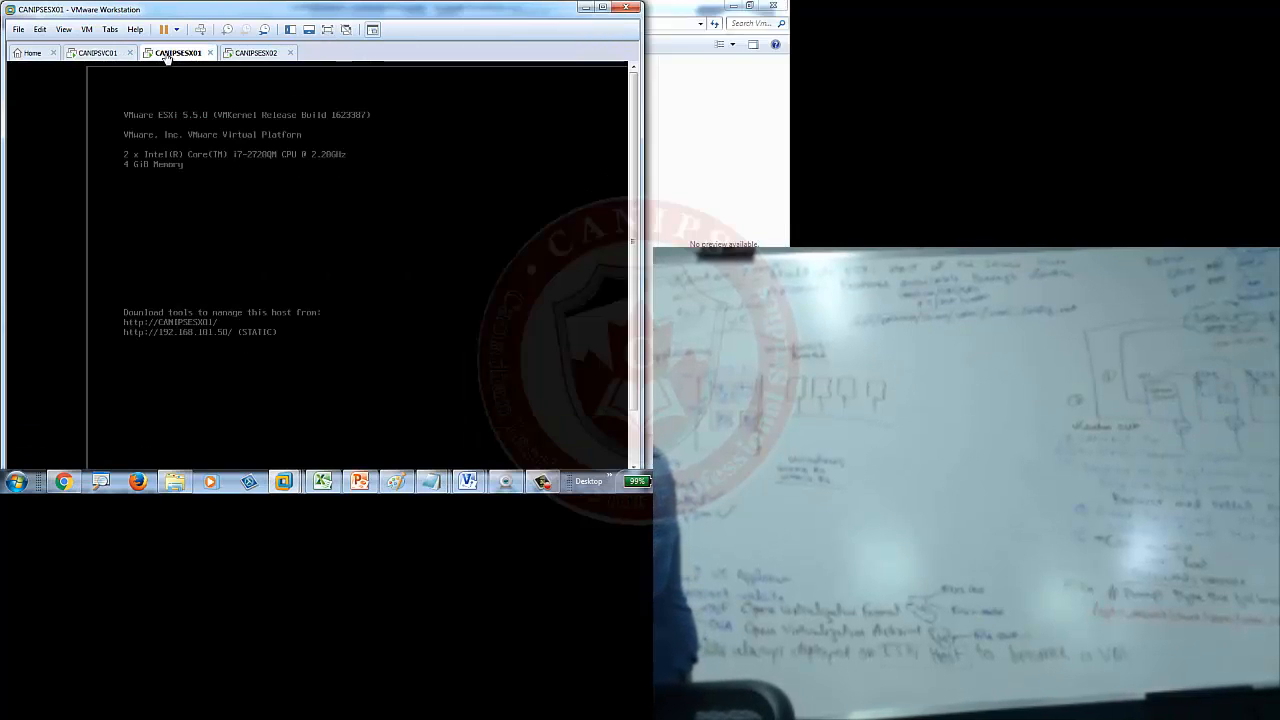
pyautogui.click(97, 52)
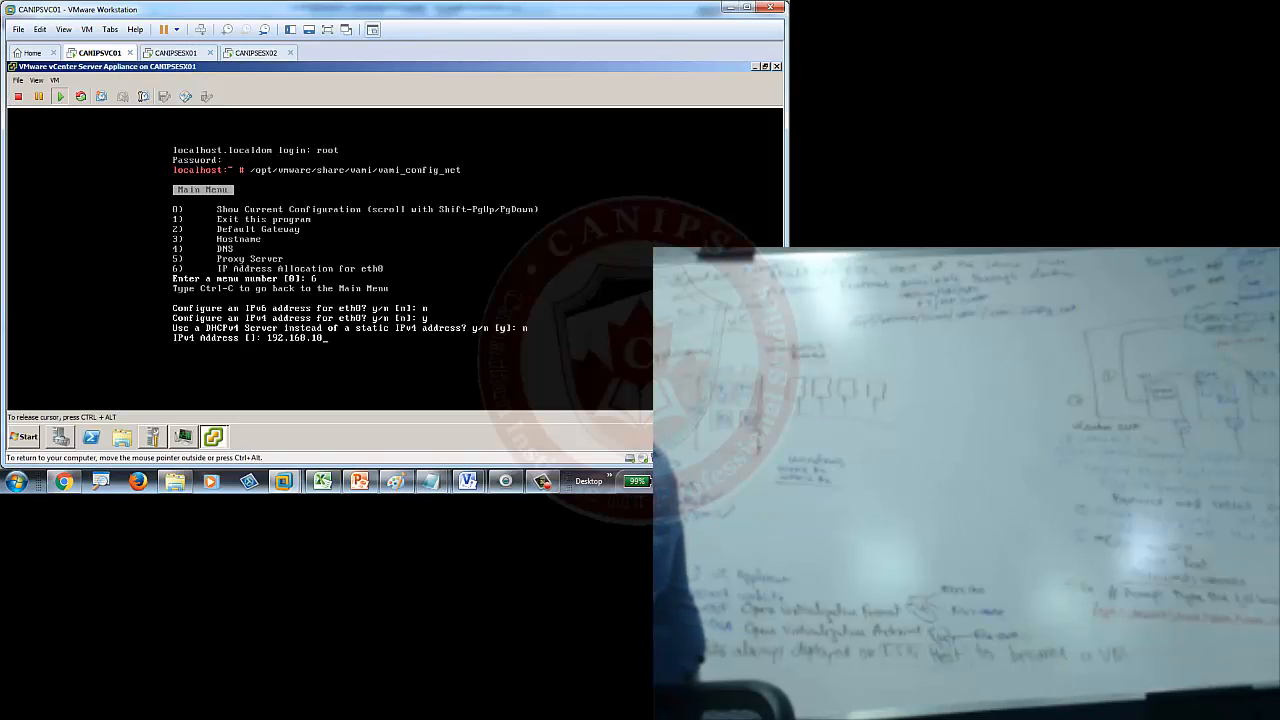
pyautogui.write('1.')
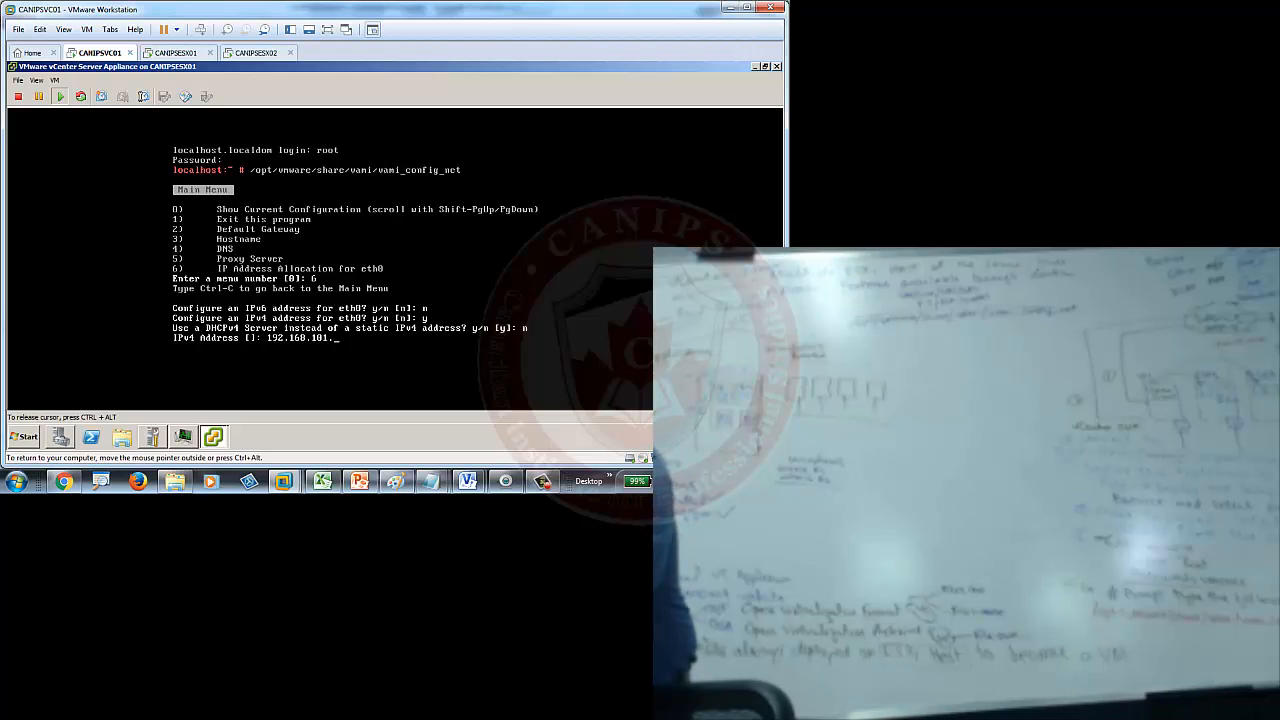
pyautogui.write('130')
pyautogui.press('Return')
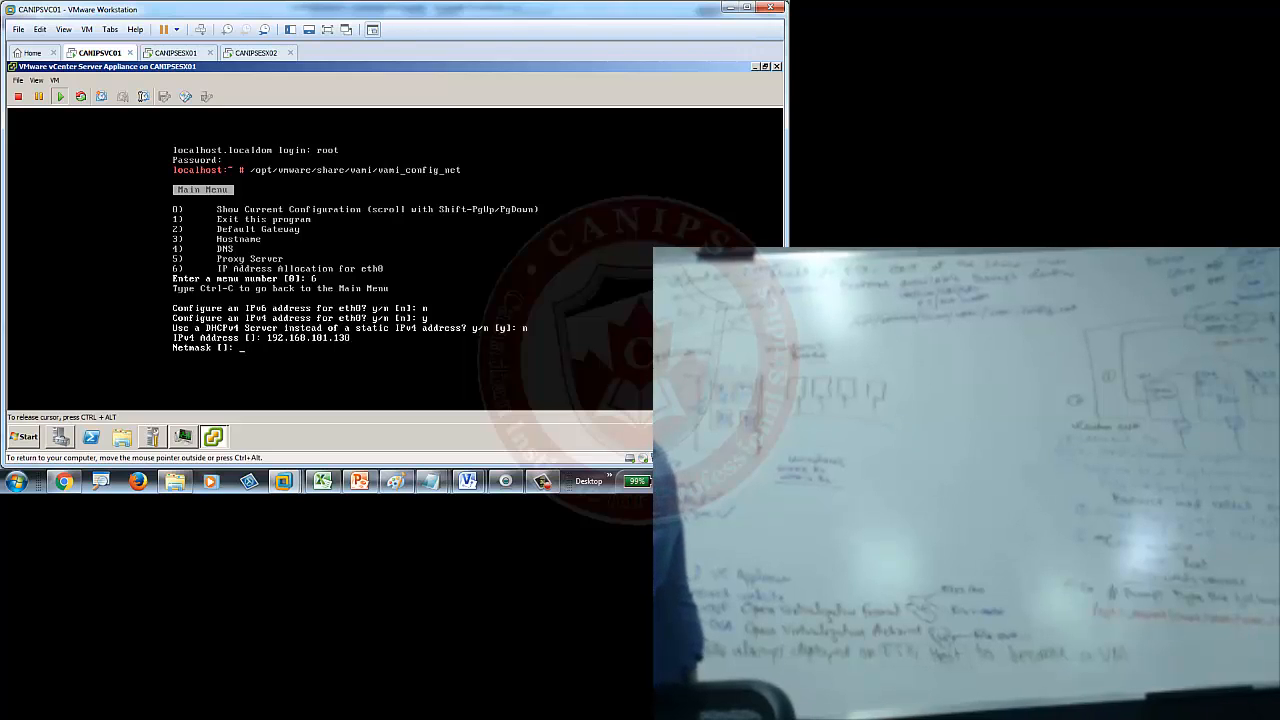
# Set eth0's netmask to 255.255.255.0 and accept the IPv4 settings as correct
pyautogui.write('255.')
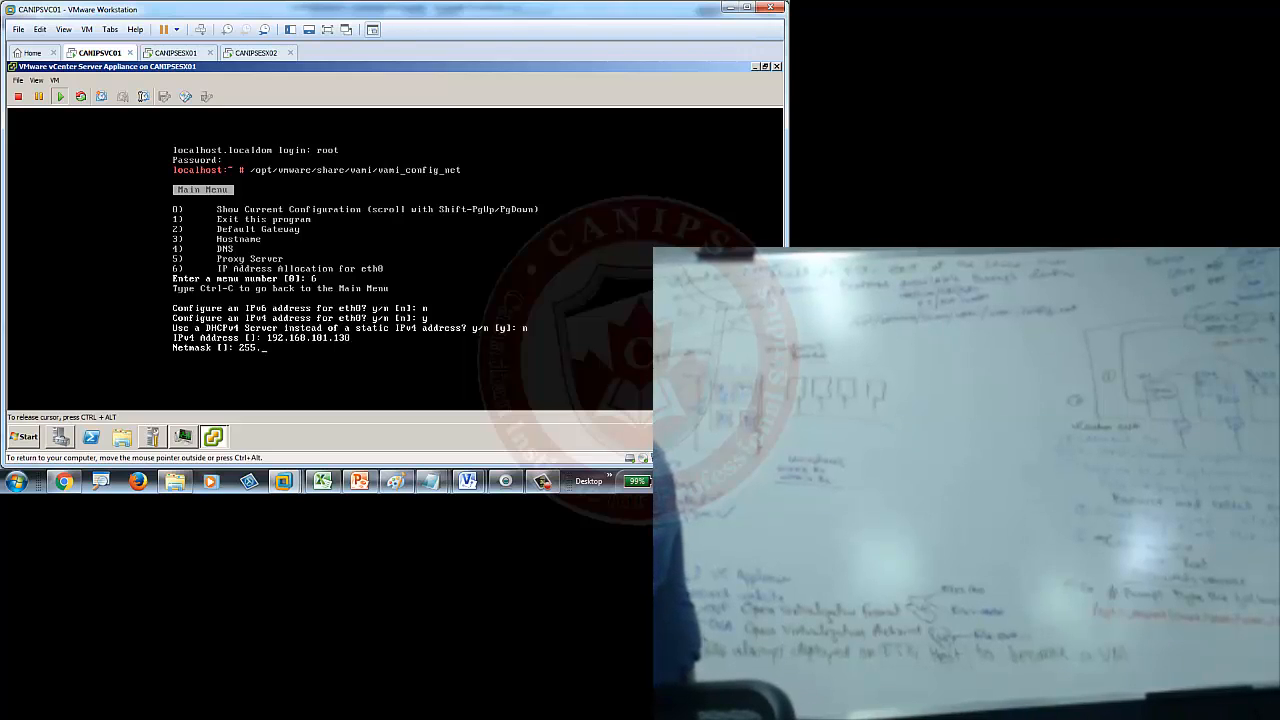
pyautogui.write('255.255')
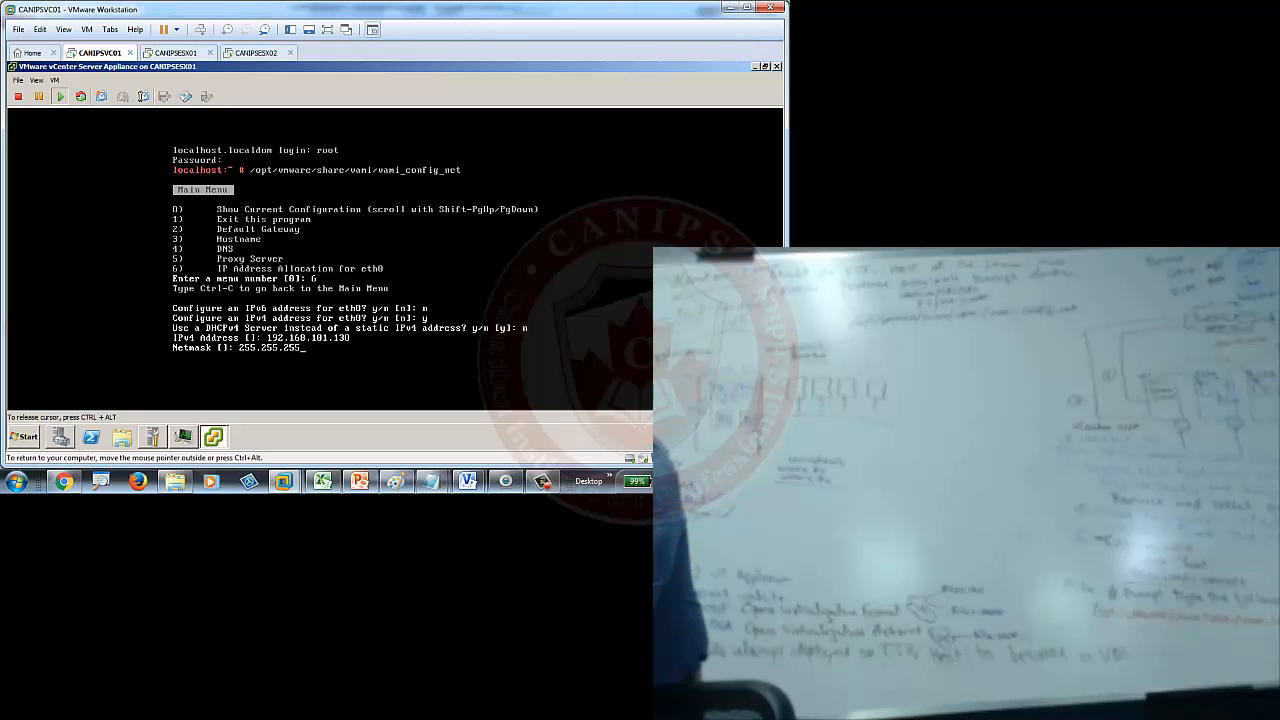
pyautogui.write('.0')
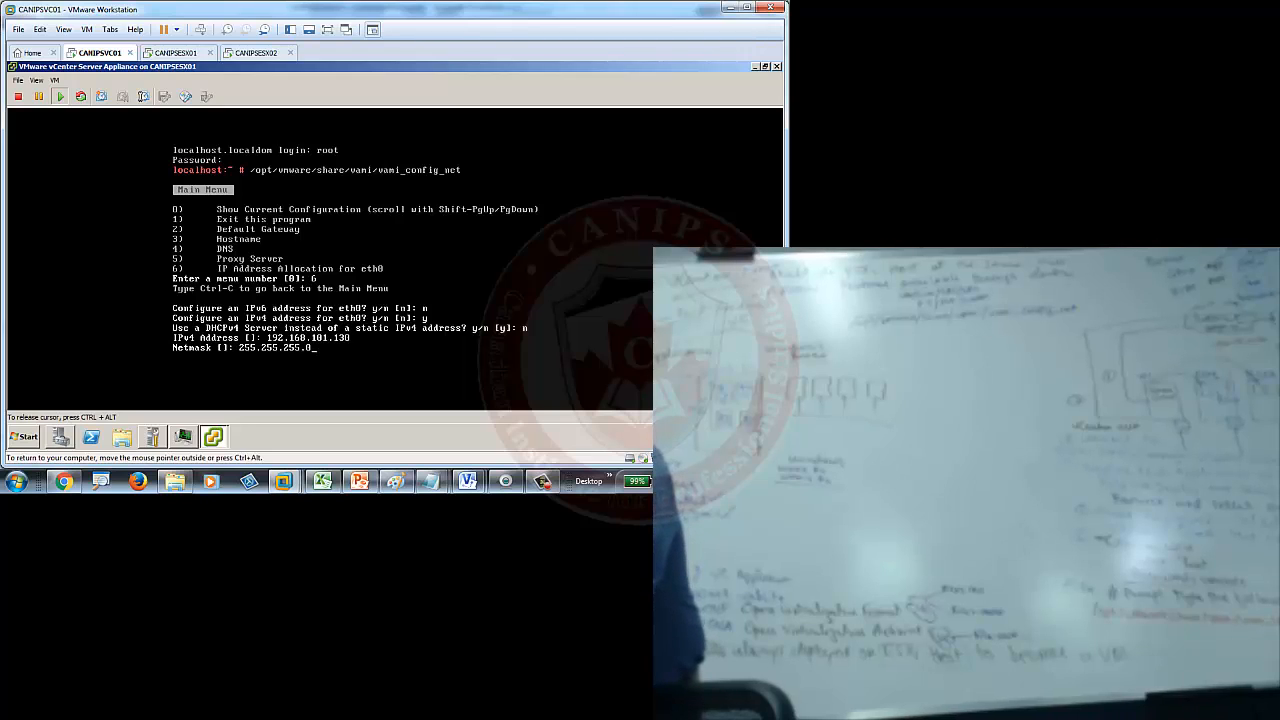
pyautogui.press('Return')
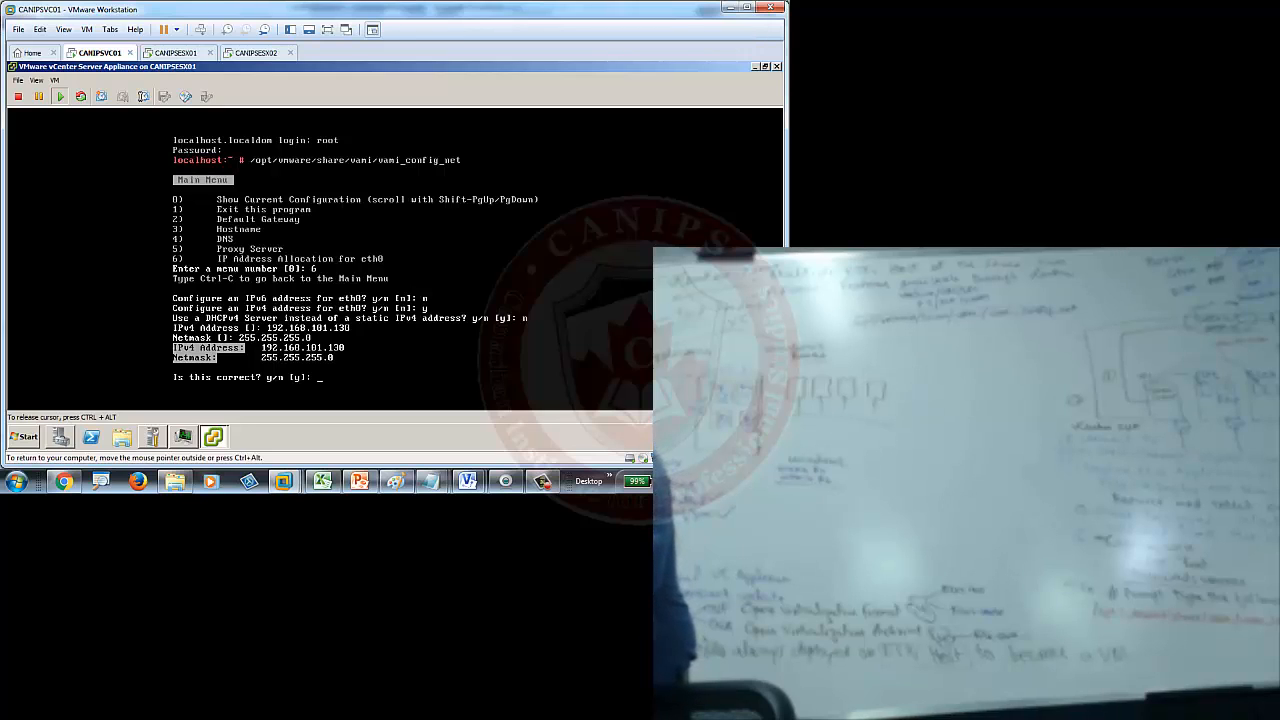
pyautogui.write('y')
pyautogui.press('Return')
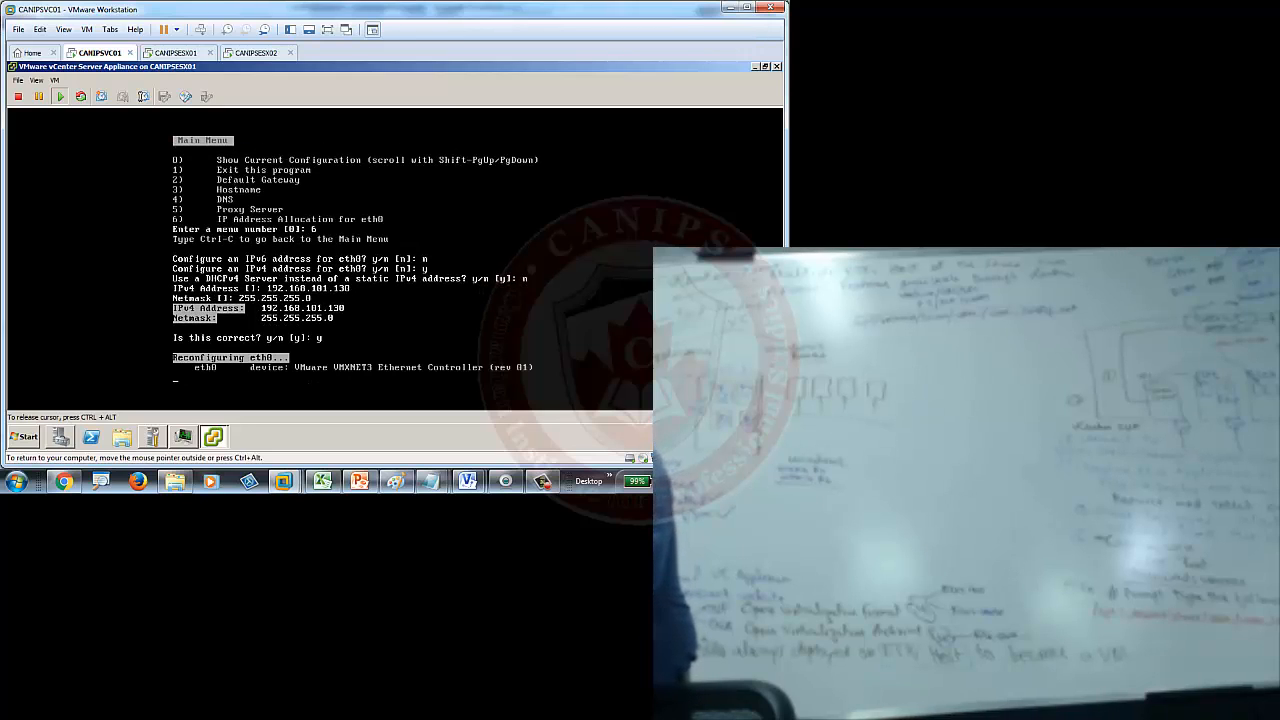
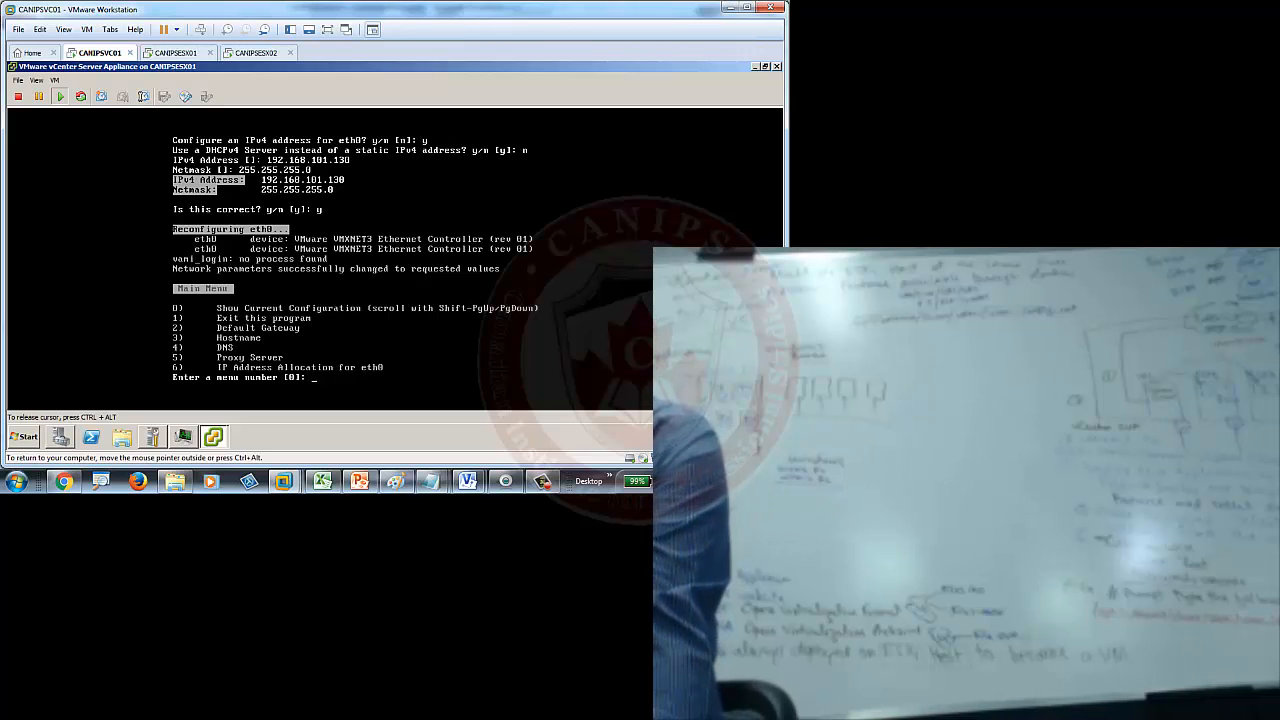
# Show the appliance's current network configuration to check the eth0 address and netmask
pyautogui.write('0')
pyautogui.press('Return')
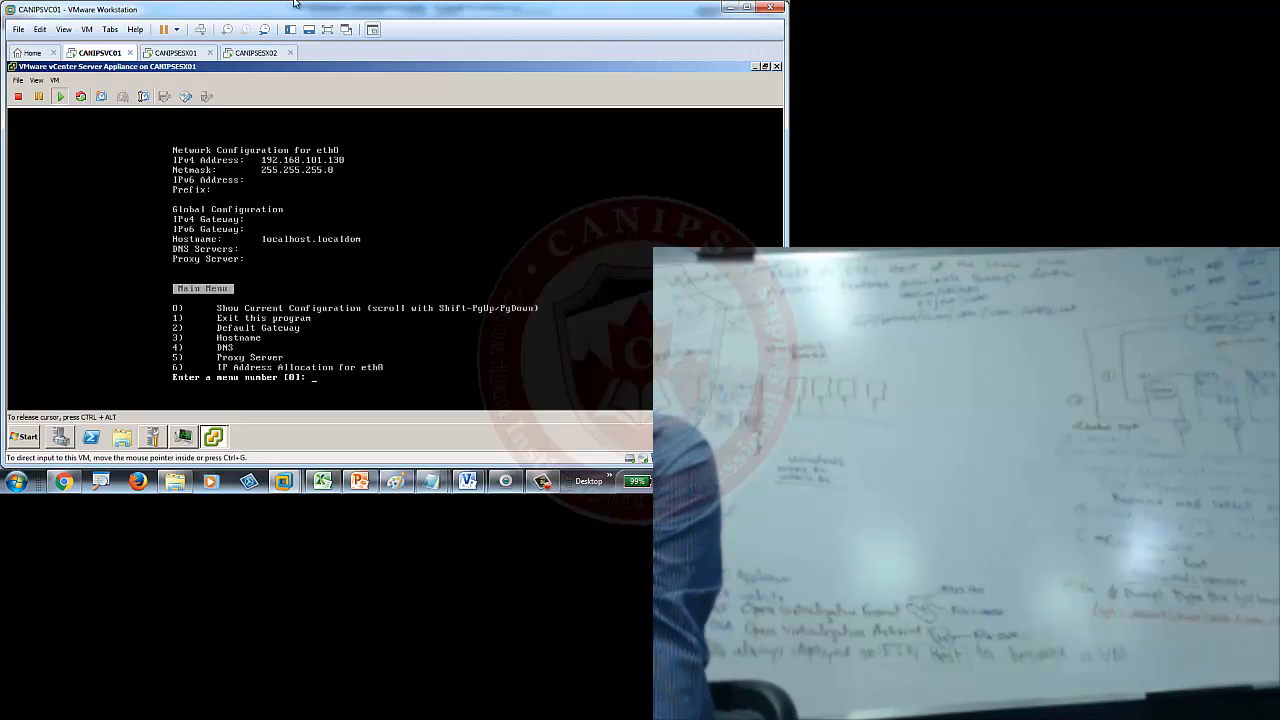
pyautogui.press('pagedown')
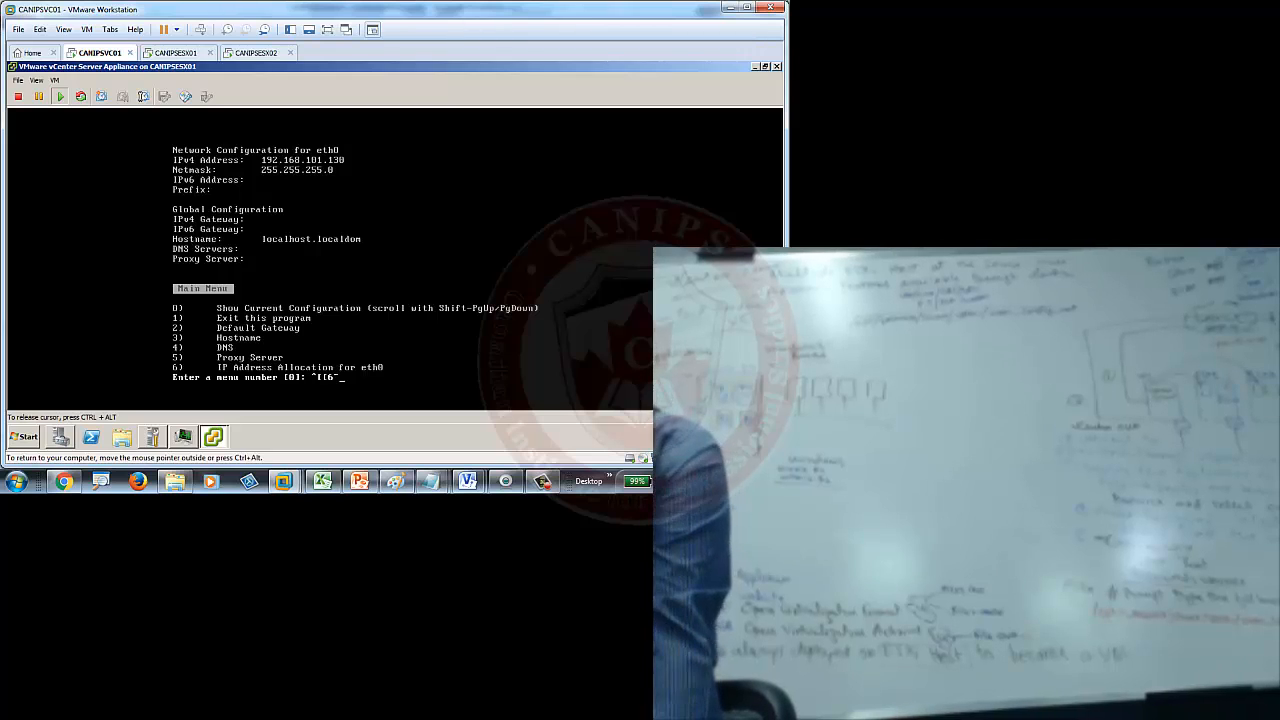
pyautogui.press('Return')
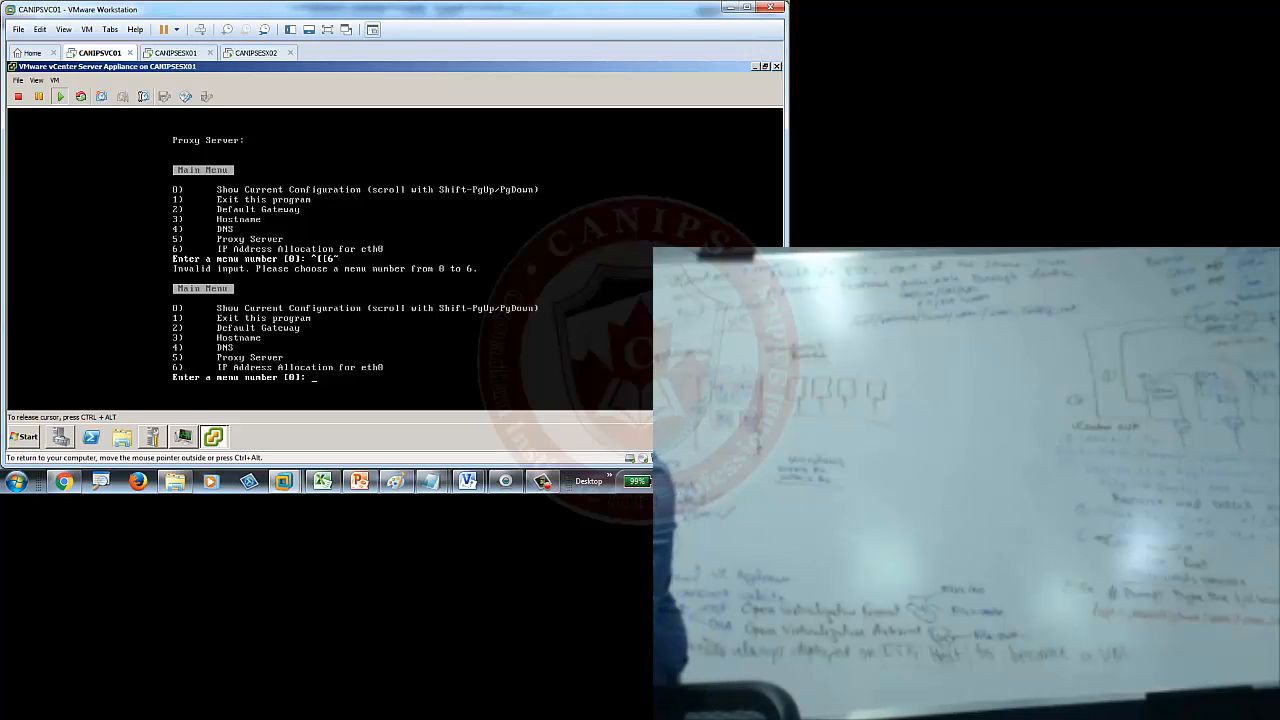
# Choose Hostname in the network configuration program and set the appliance's new hostname to CANIPSVCSA01
pyautogui.write('3')
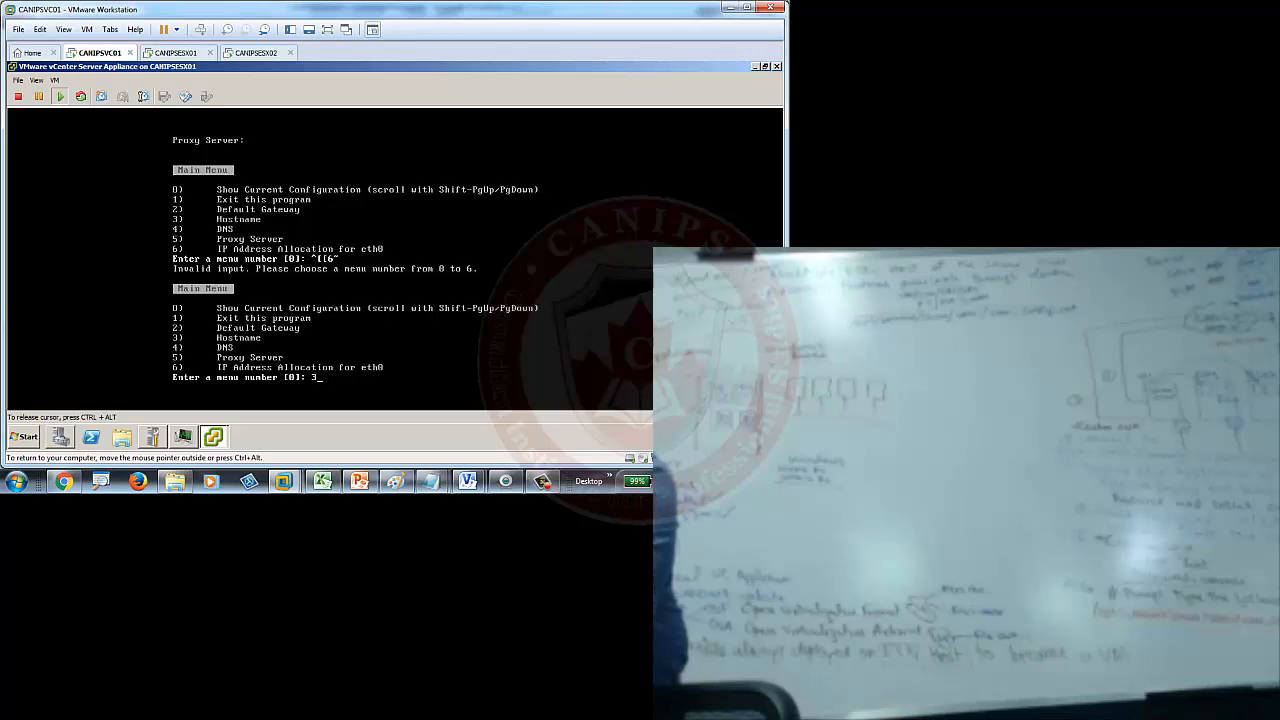
pyautogui.press('Return')
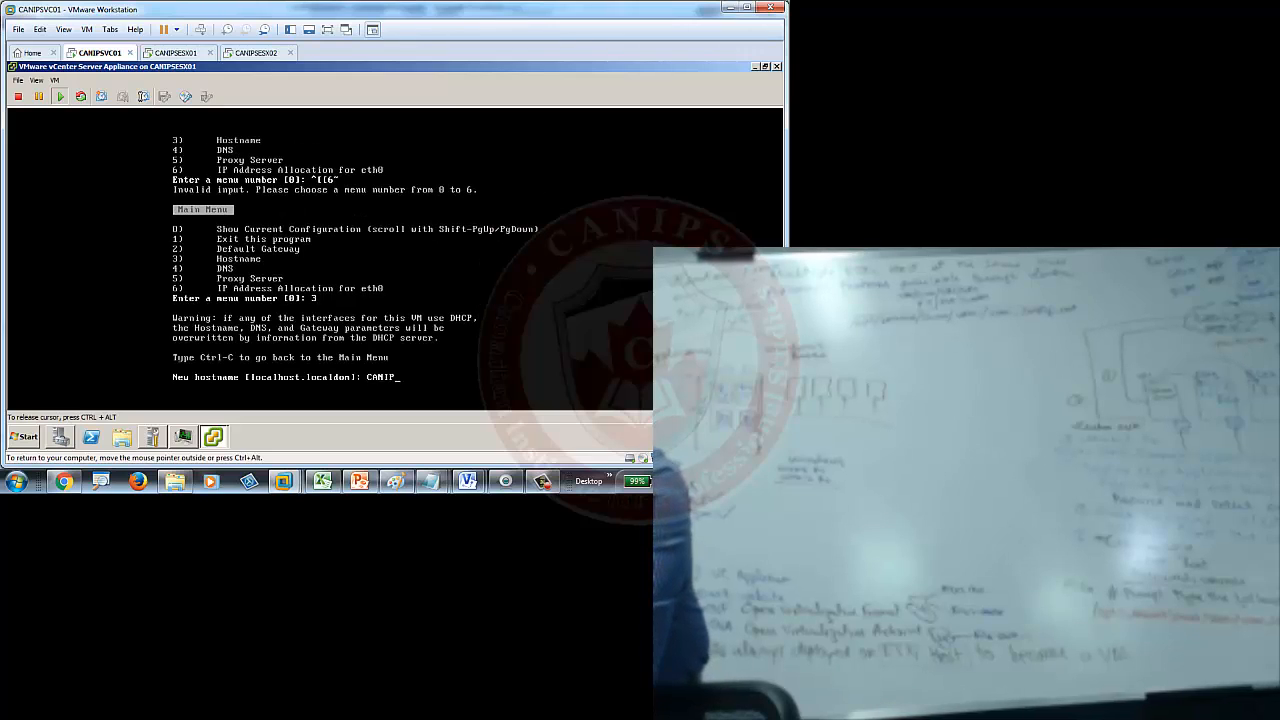
pyautogui.write('CANIPS')
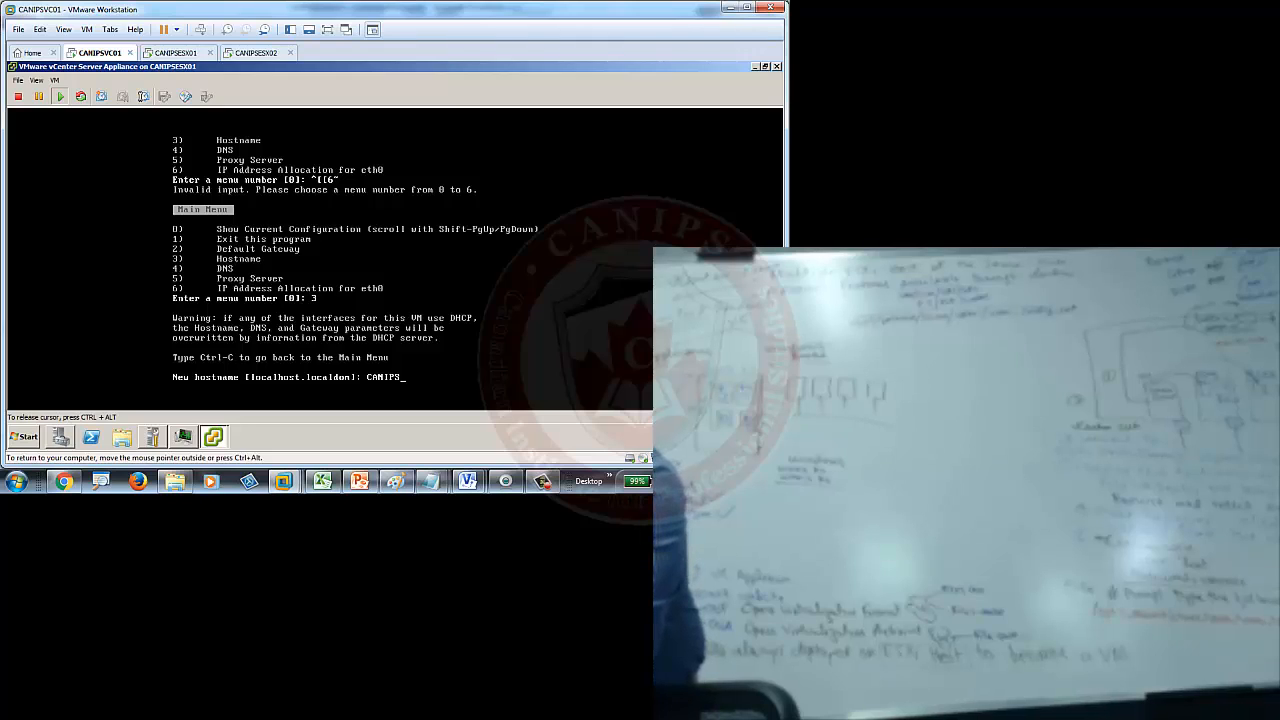
pyautogui.write('VCSA')
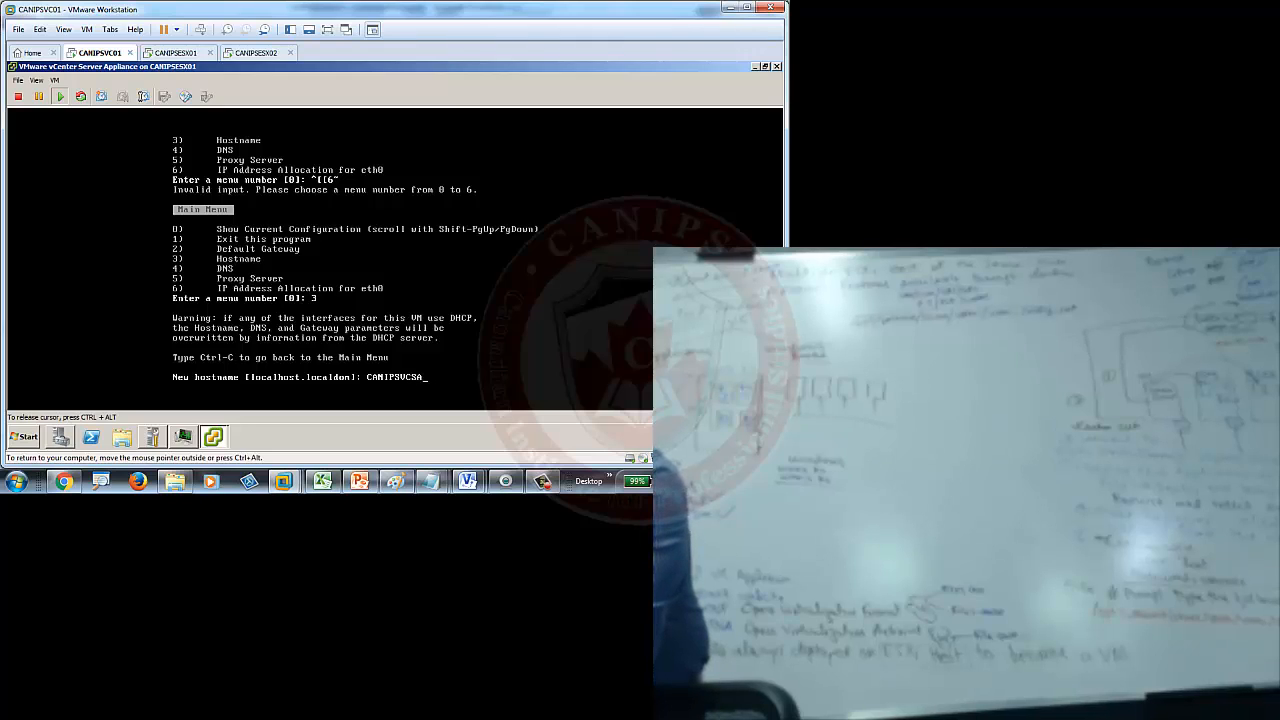
pyautogui.write('01')
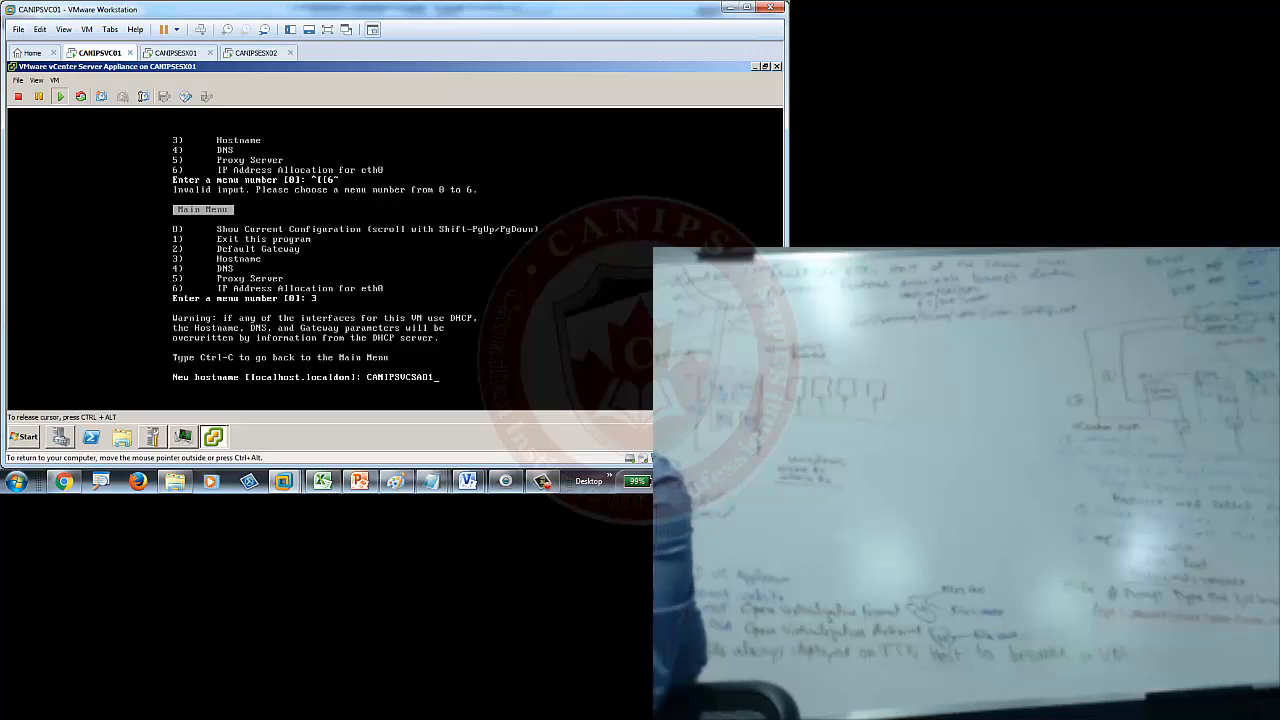
pyautogui.press('Return')
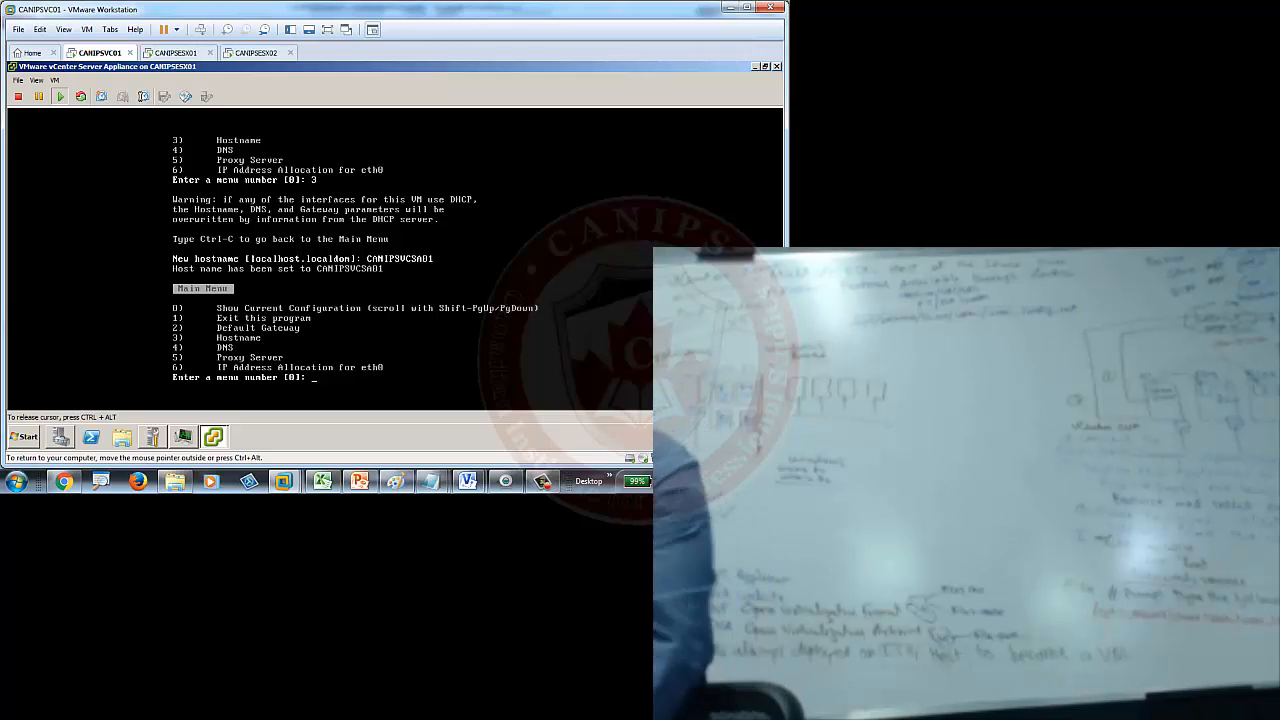
# Set DNS Server 1 to 192.168.101.10 and accept the default for the optional second DNS server
pyautogui.write('4')
pyautogui.press('Return')
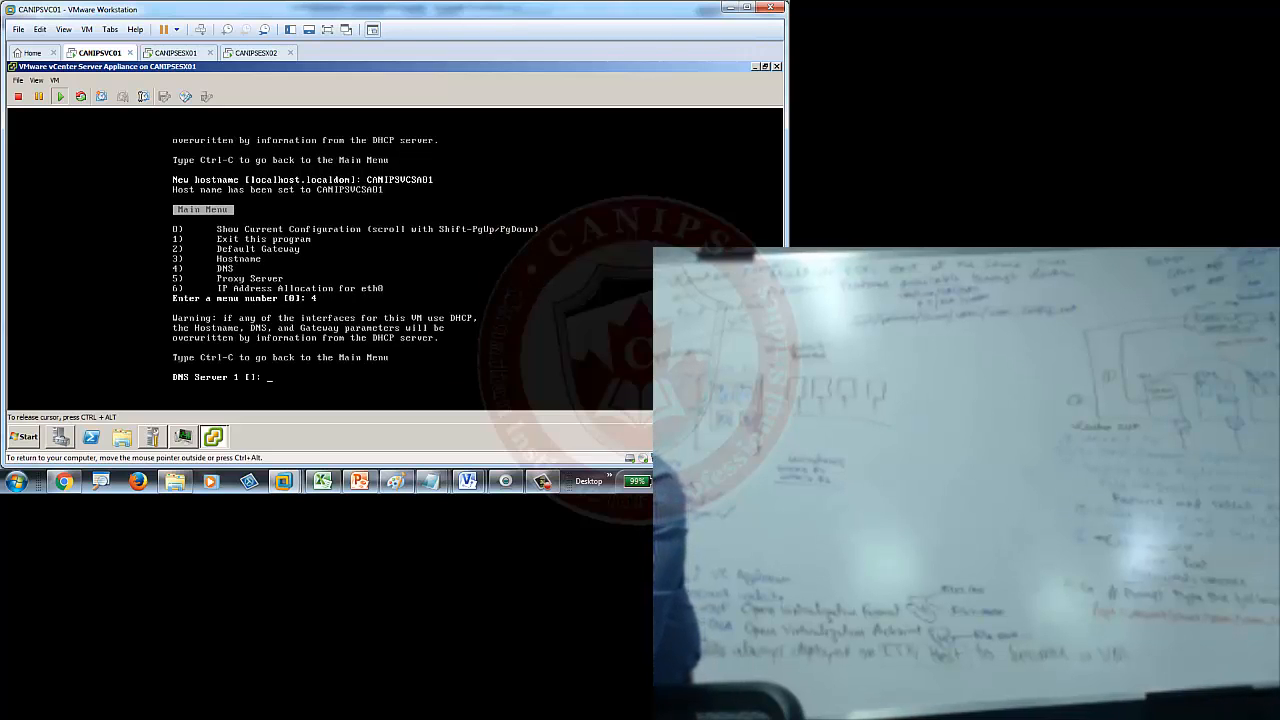
pyautogui.write('192.168')
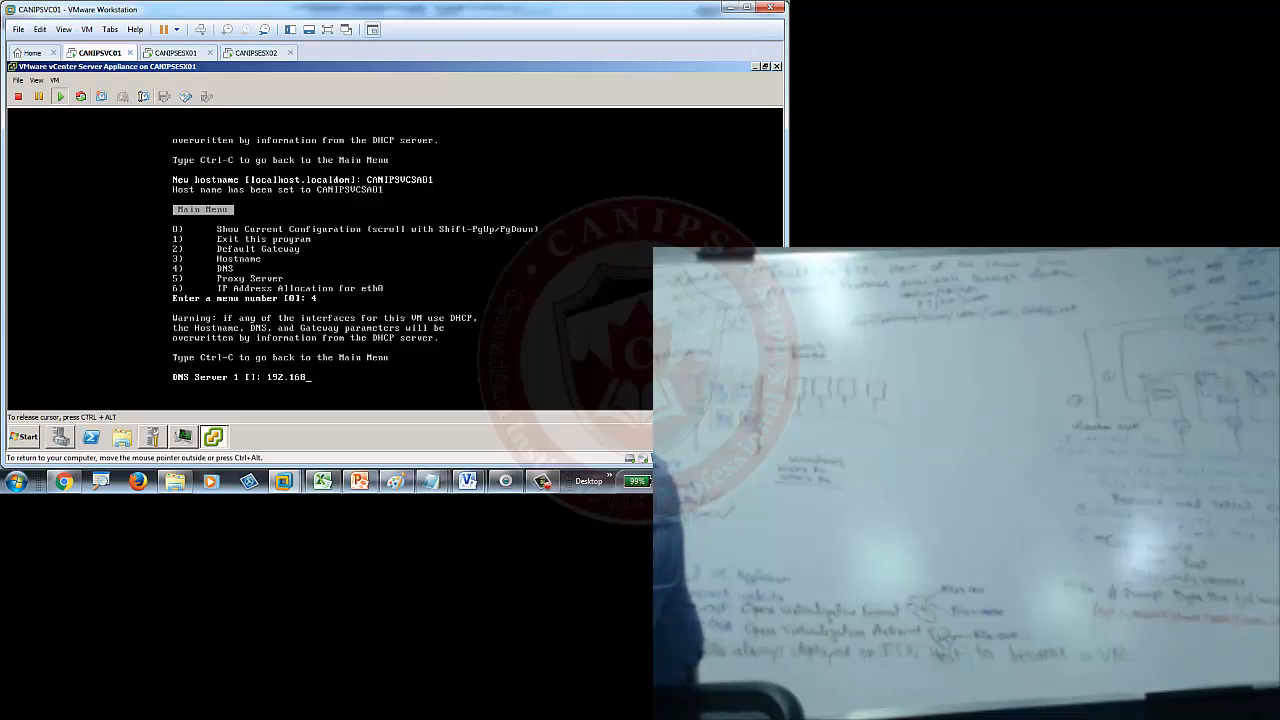
pyautogui.write('.101.')
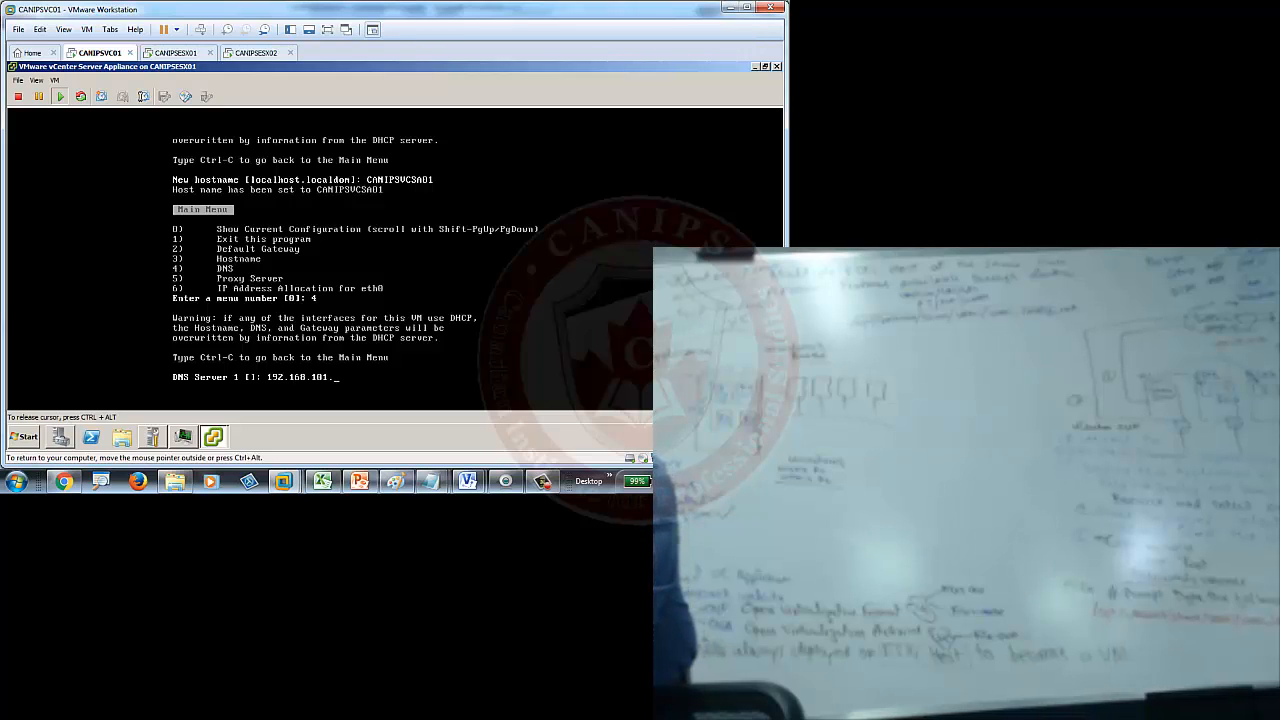
pyautogui.write('10')
pyautogui.press('Return')
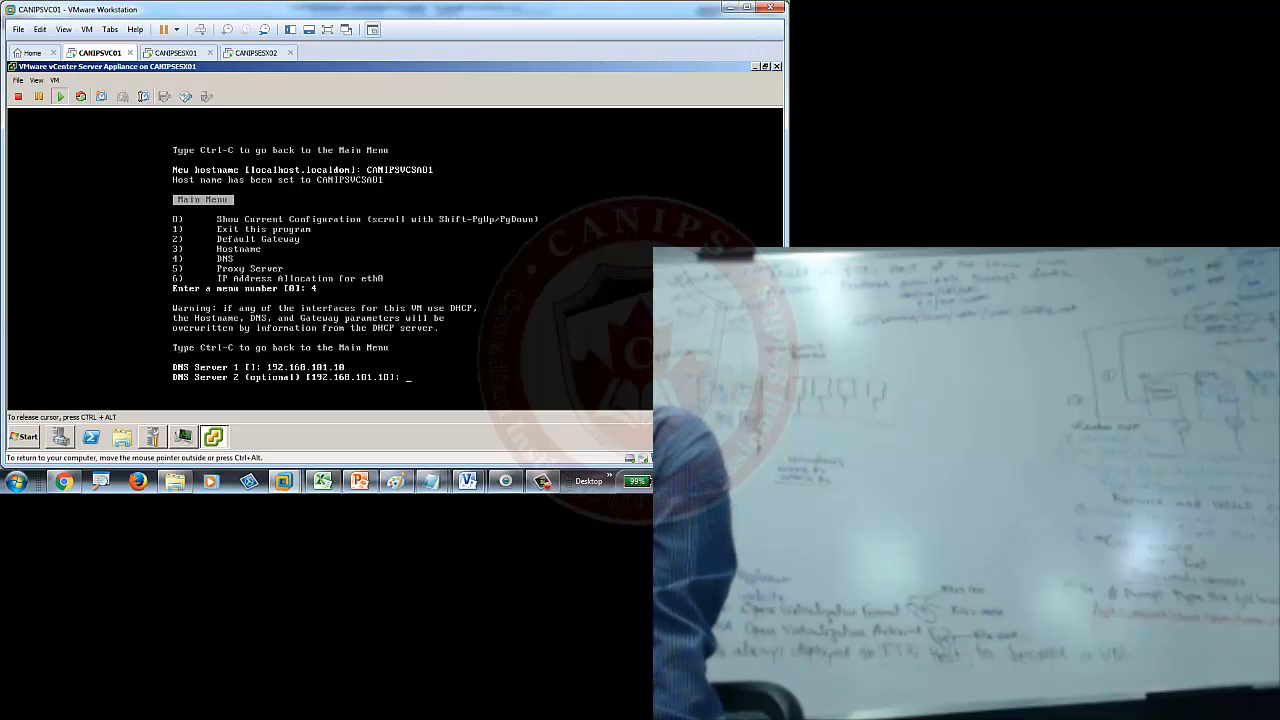
pyautogui.press('Return')
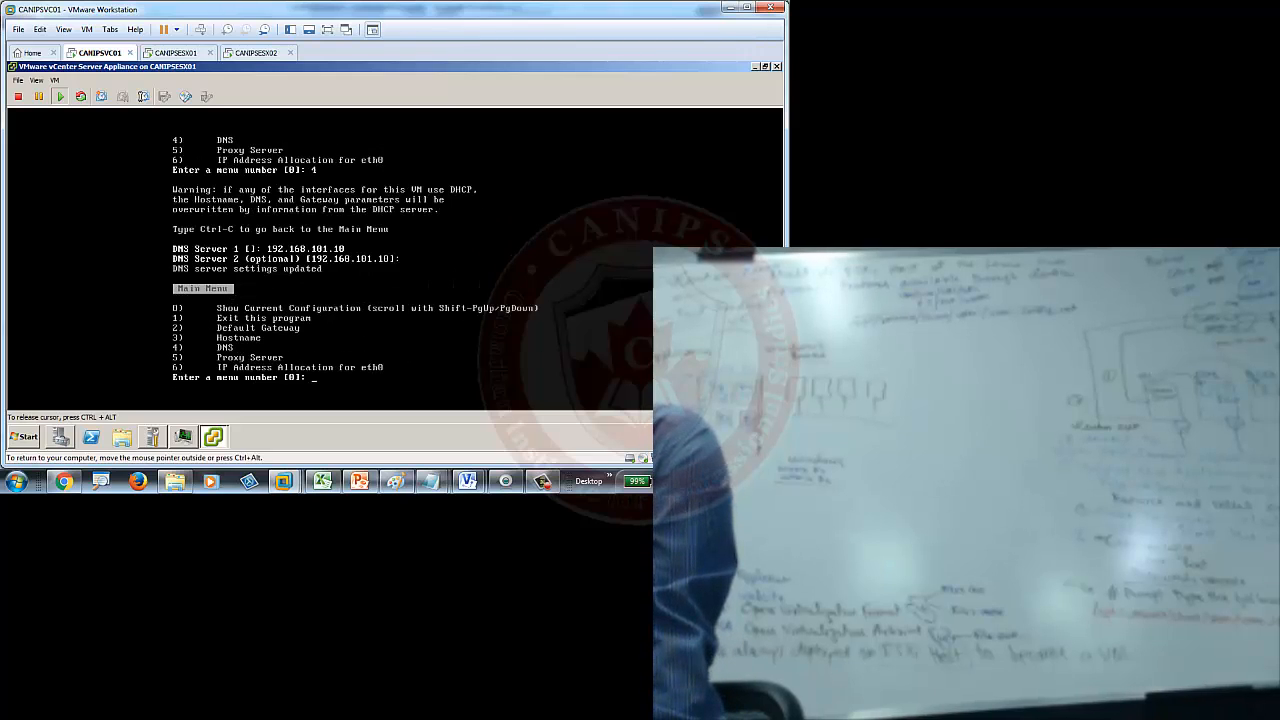
# Show the current configuration to review the hostname and DNS settings, and exit the network configuration program
pyautogui.write('0')
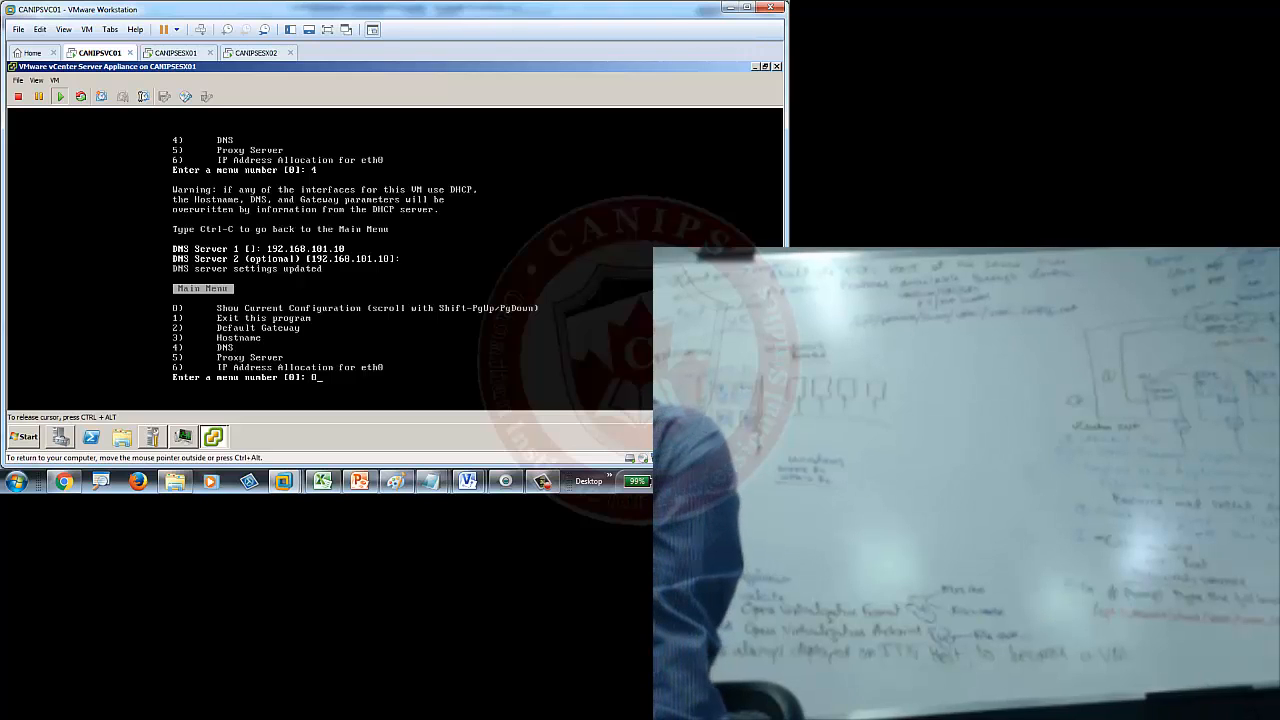
pyautogui.press('Return')
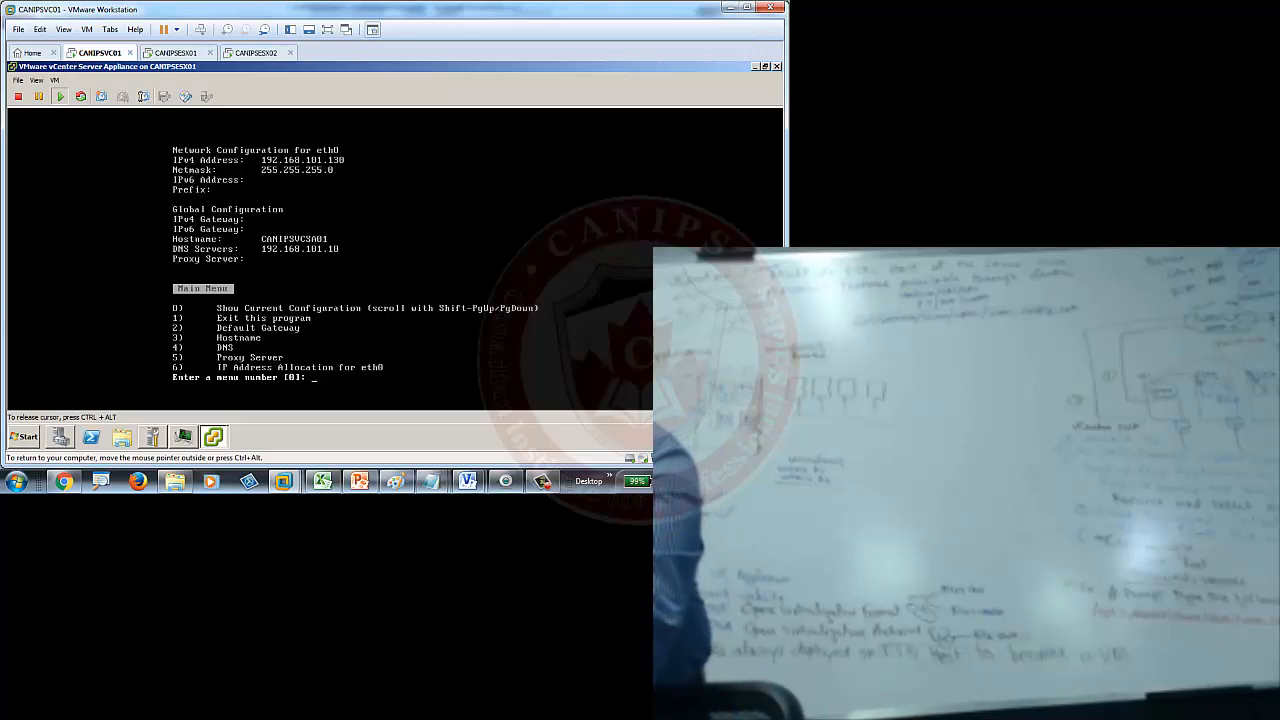
pyautogui.write('1')
pyautogui.press('Return')
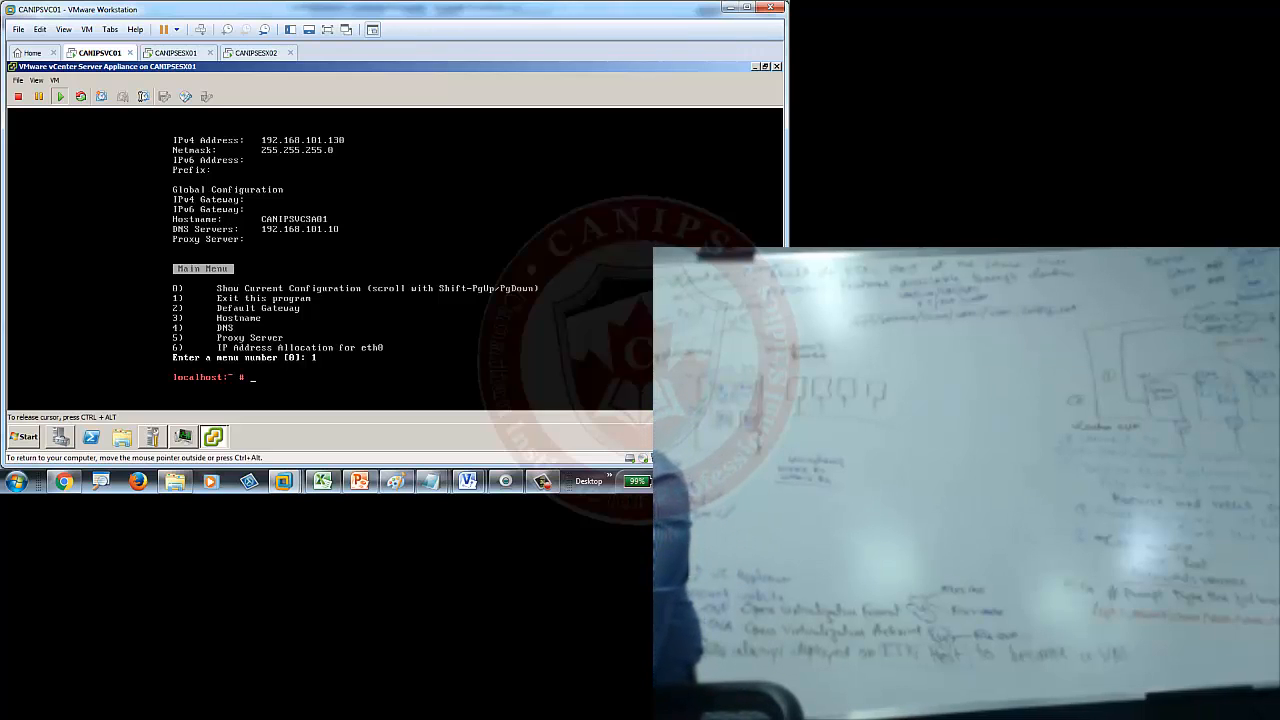
# Try to leave the appliance's shell with the quit command, and release the input capture from the console
pyautogui.write('quite')
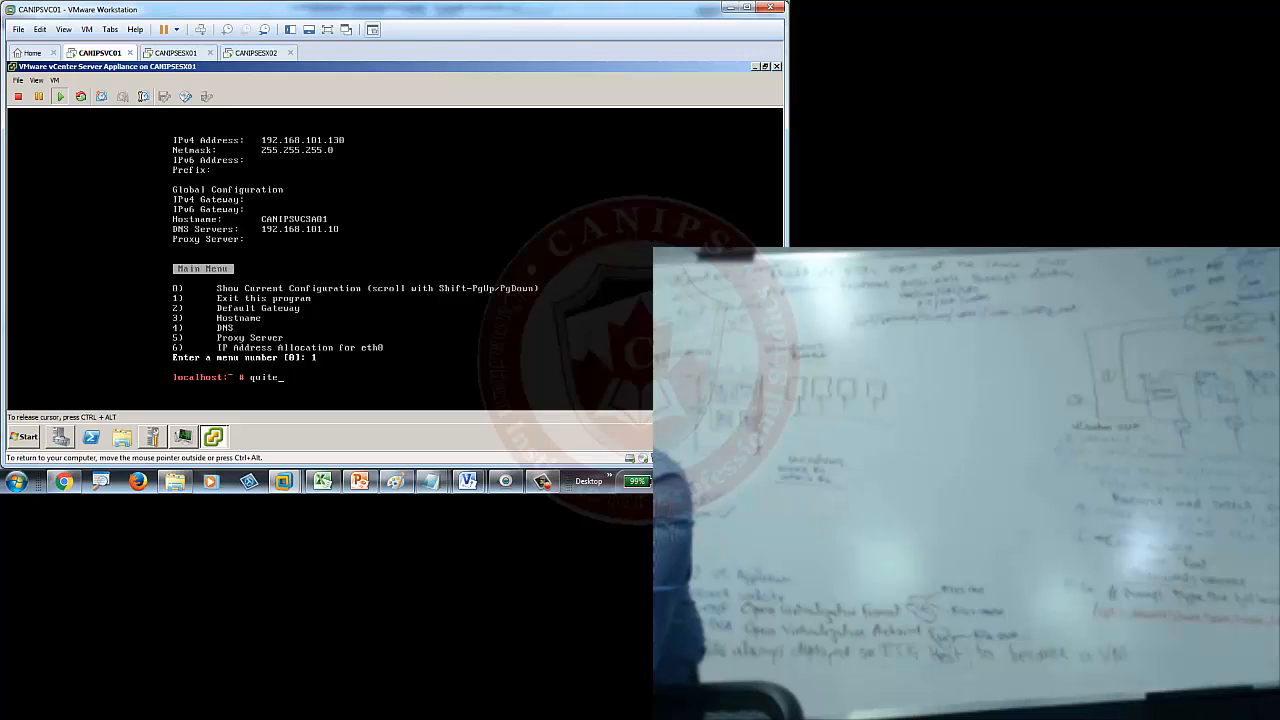
pyautogui.press('Return')
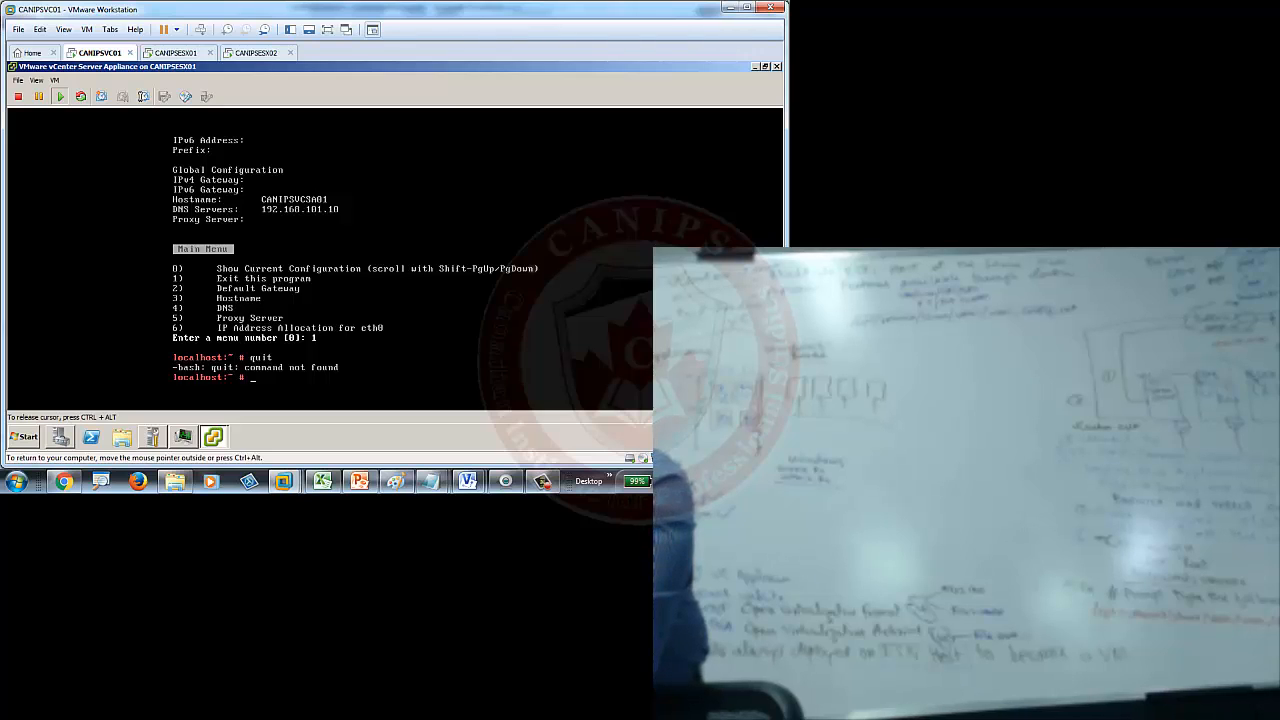
pyautogui.hotkey('ctrl', 'alt')
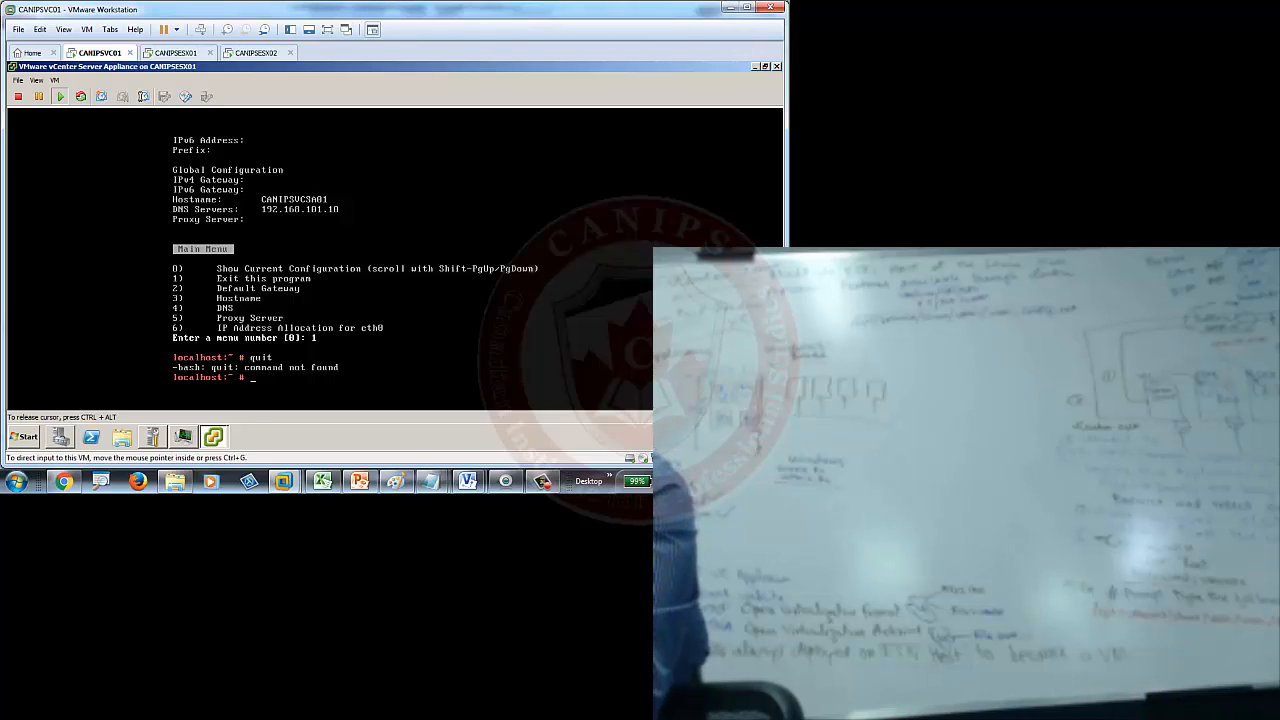
# Reset the VMware vCenter Server Appliance virtual machine, and restore its console to a smaller window placed over the vSphere Client
pyautogui.click(81, 98)
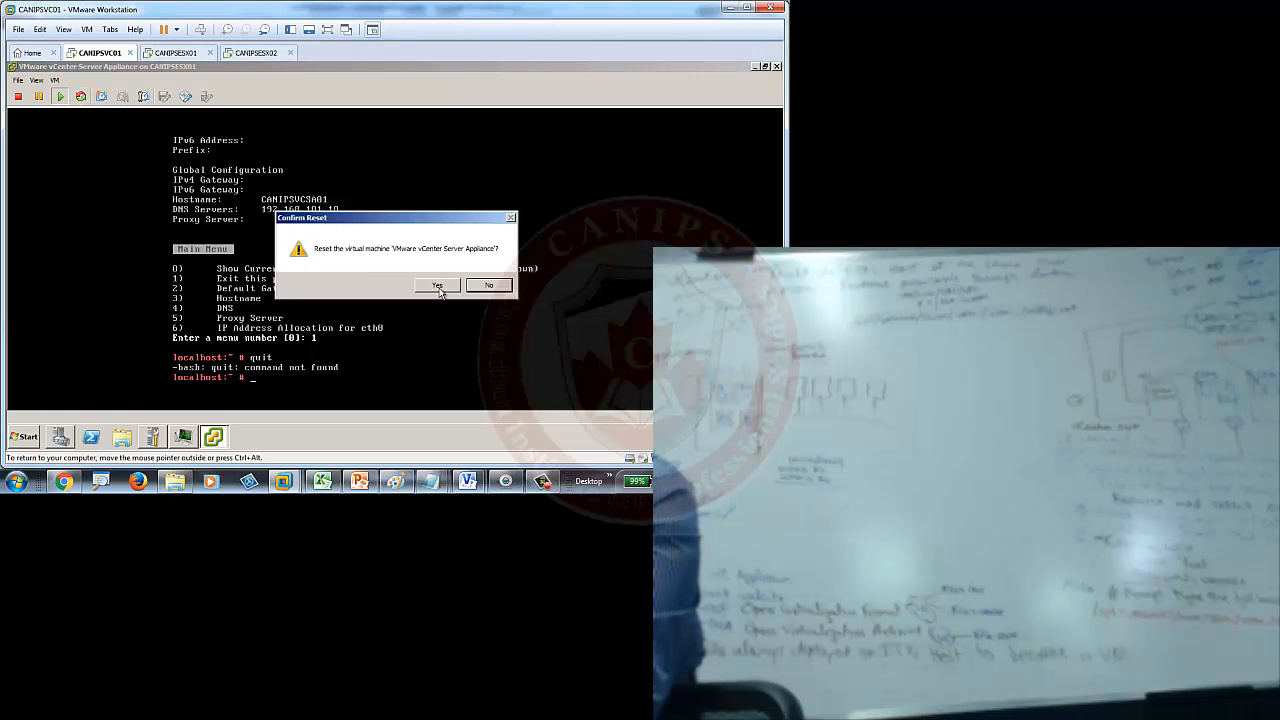
pyautogui.click(440, 289)
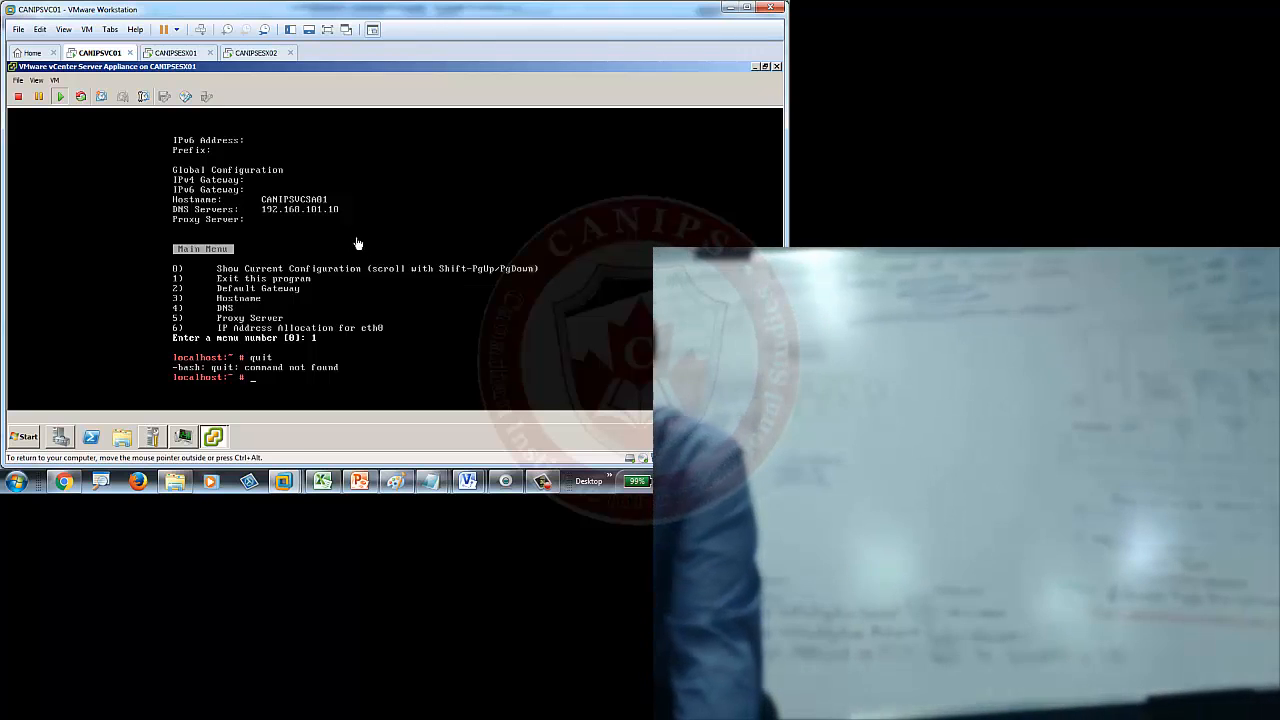
pyautogui.doubleClick(463, 69)
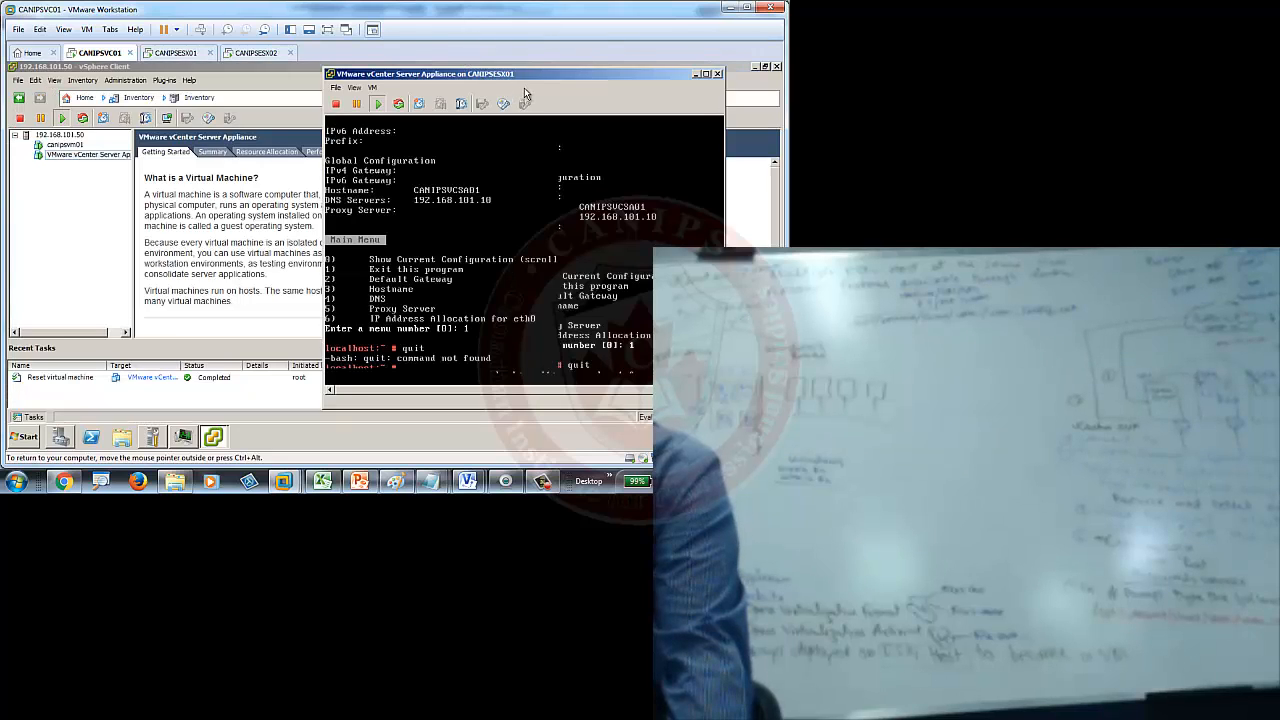
pyautogui.moveTo(529, 71); pyautogui.dragTo(577, 81)
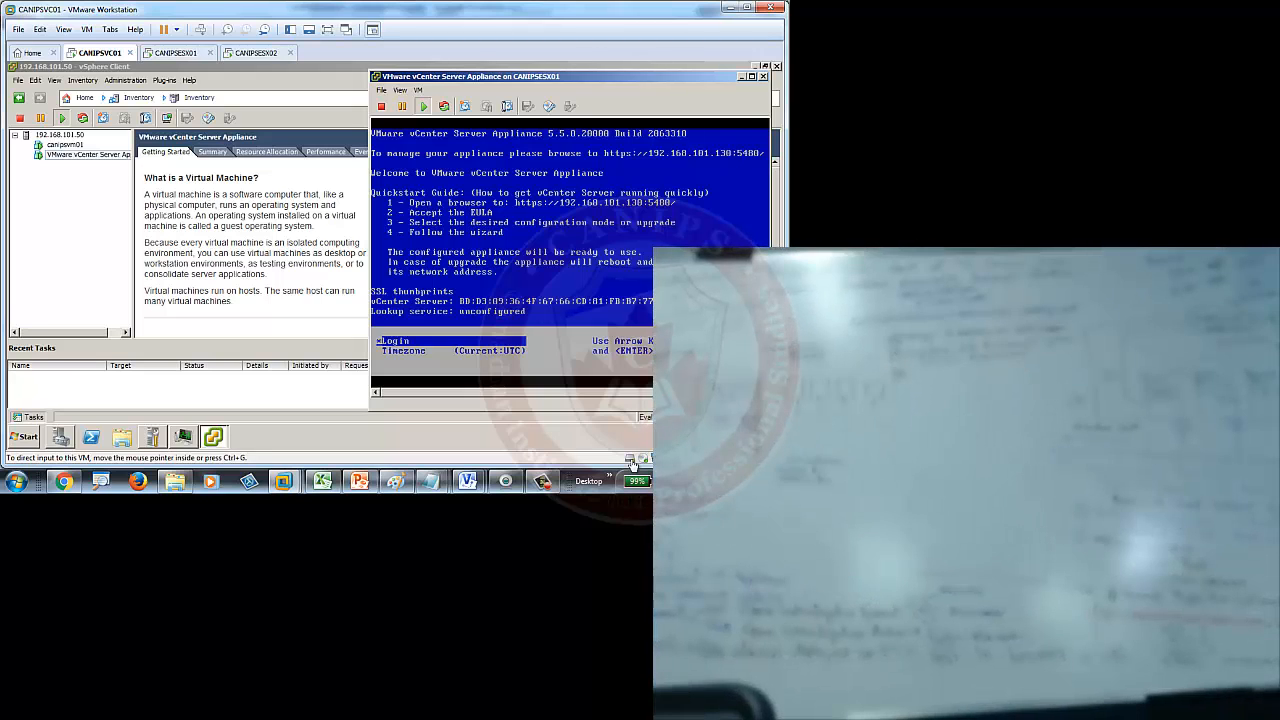
# In Server Manager, turn off Internet Explorer Enhanced Security Configuration for Administrators
pyautogui.click(60, 437)
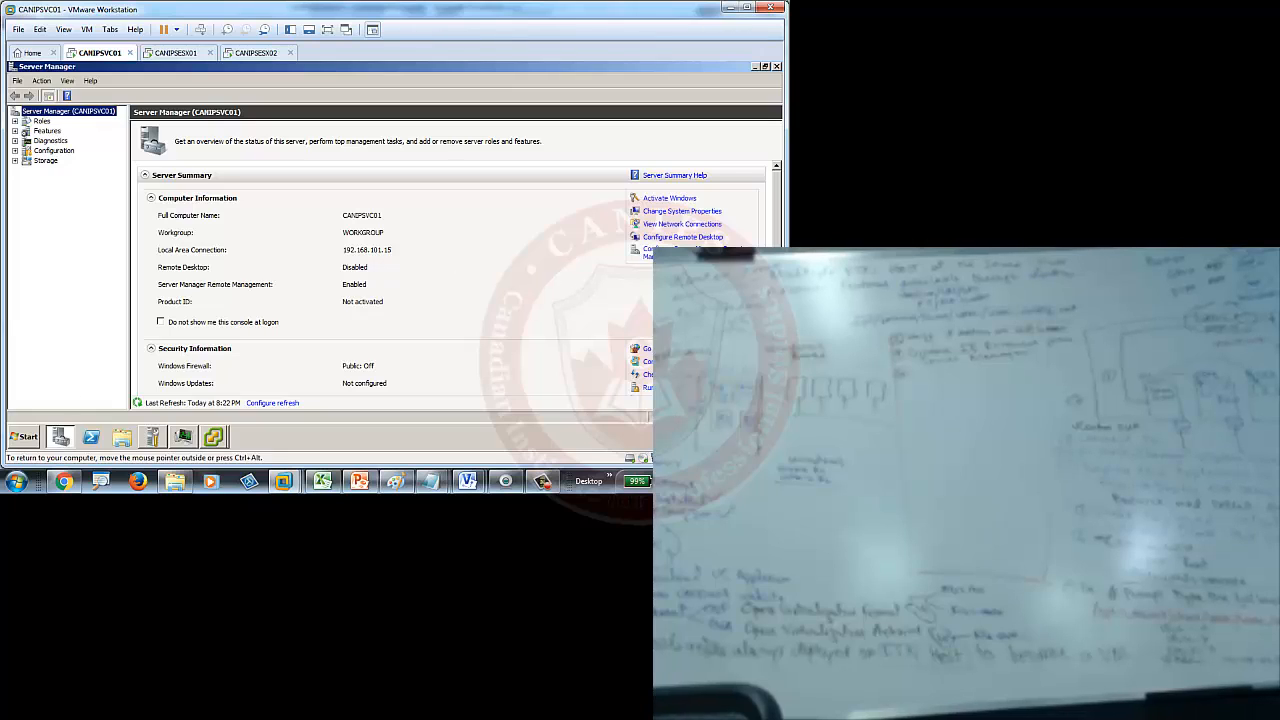
pyautogui.scroll(-2, 450, 280)
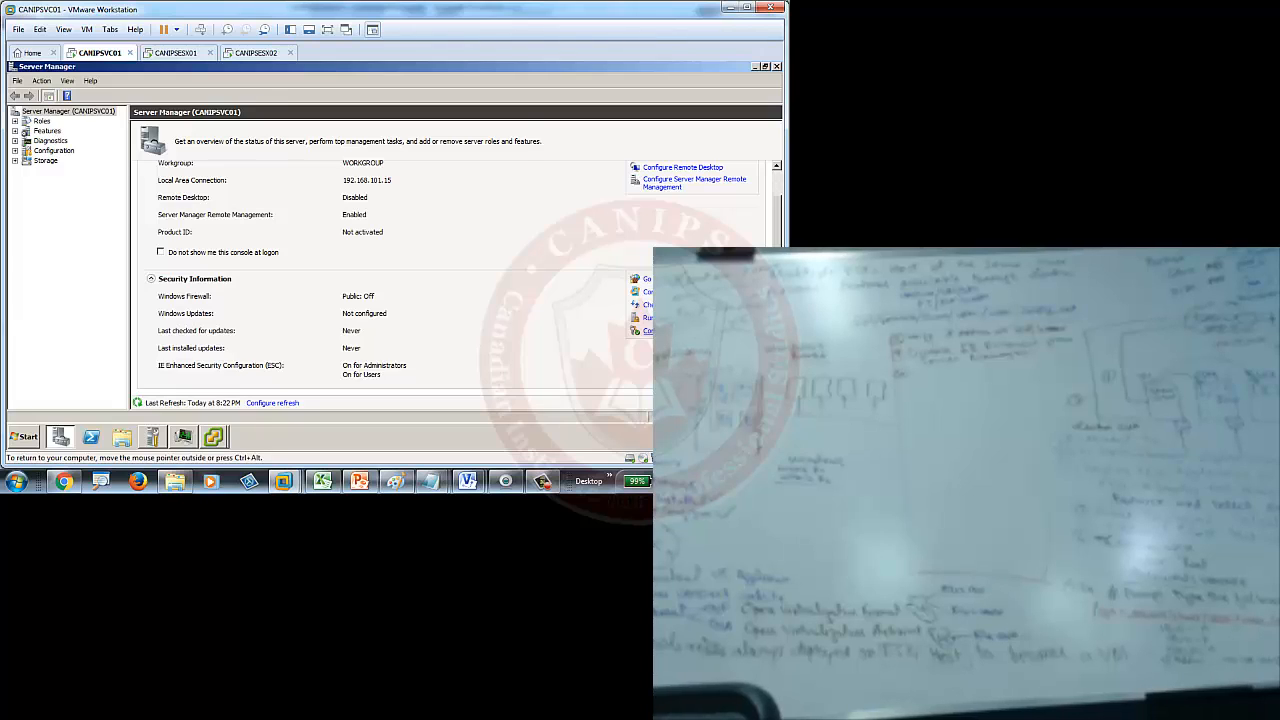
pyautogui.click(664, 331)
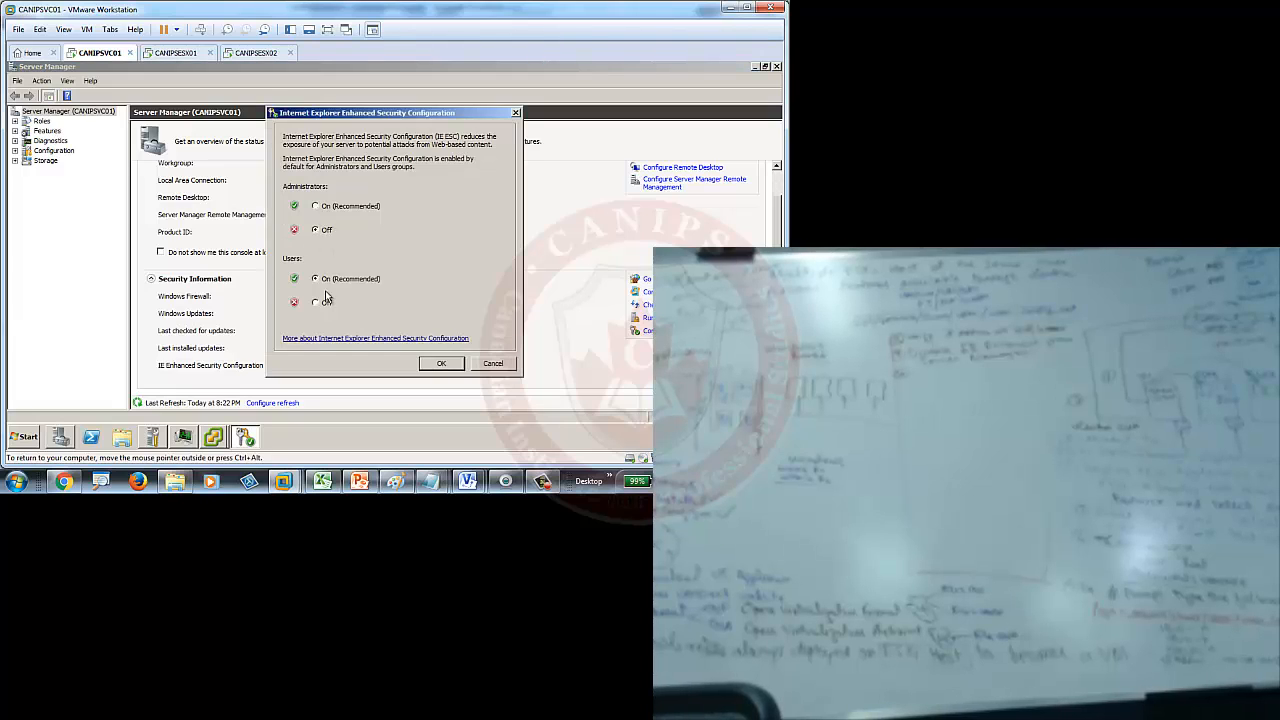
pyautogui.click(437, 363)
pyautogui.scroll(2, 366, 235)
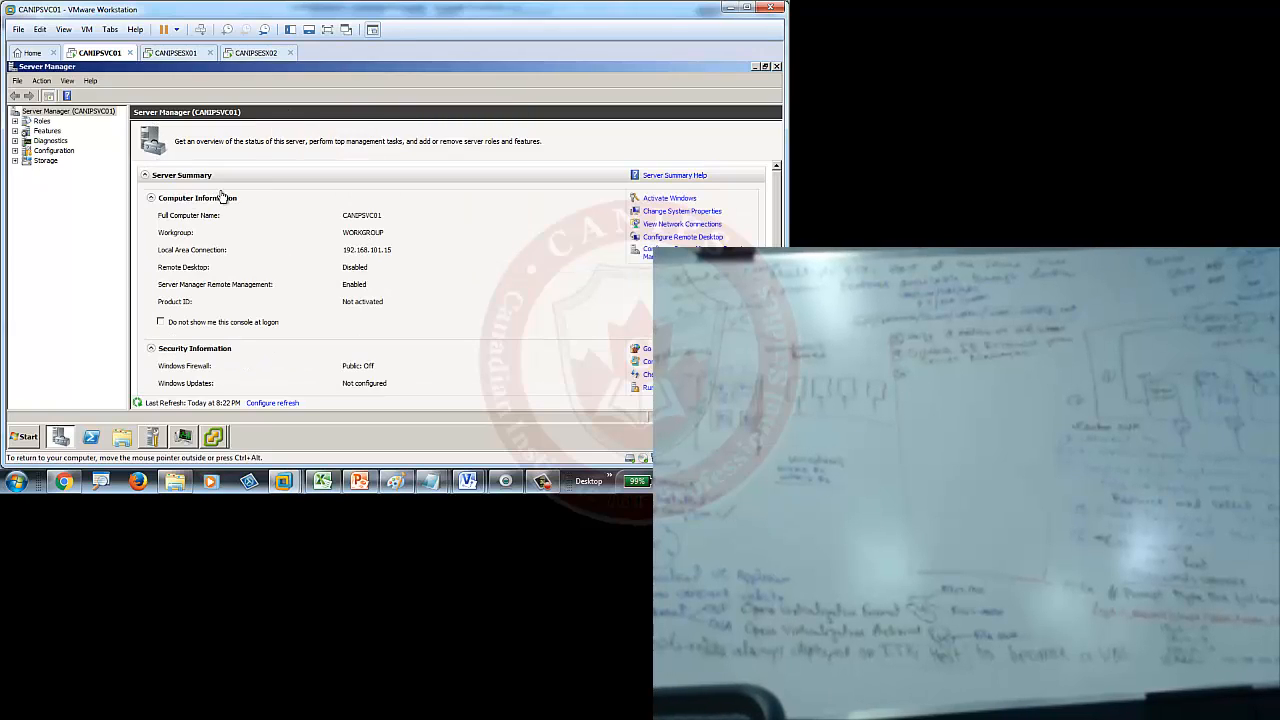
# Open Internet Explorer, and bring the vCenter Server Appliance console to the front to read its management address
pyautogui.click(28, 446)
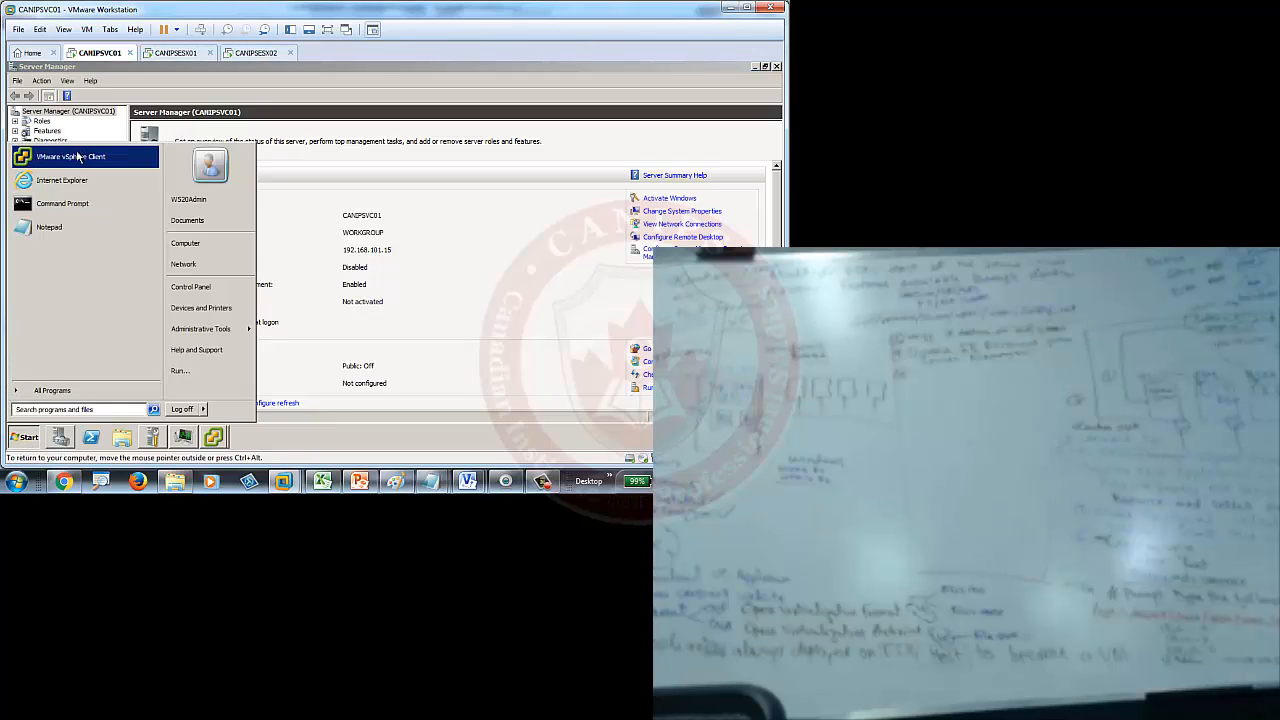
pyautogui.click(61, 179)
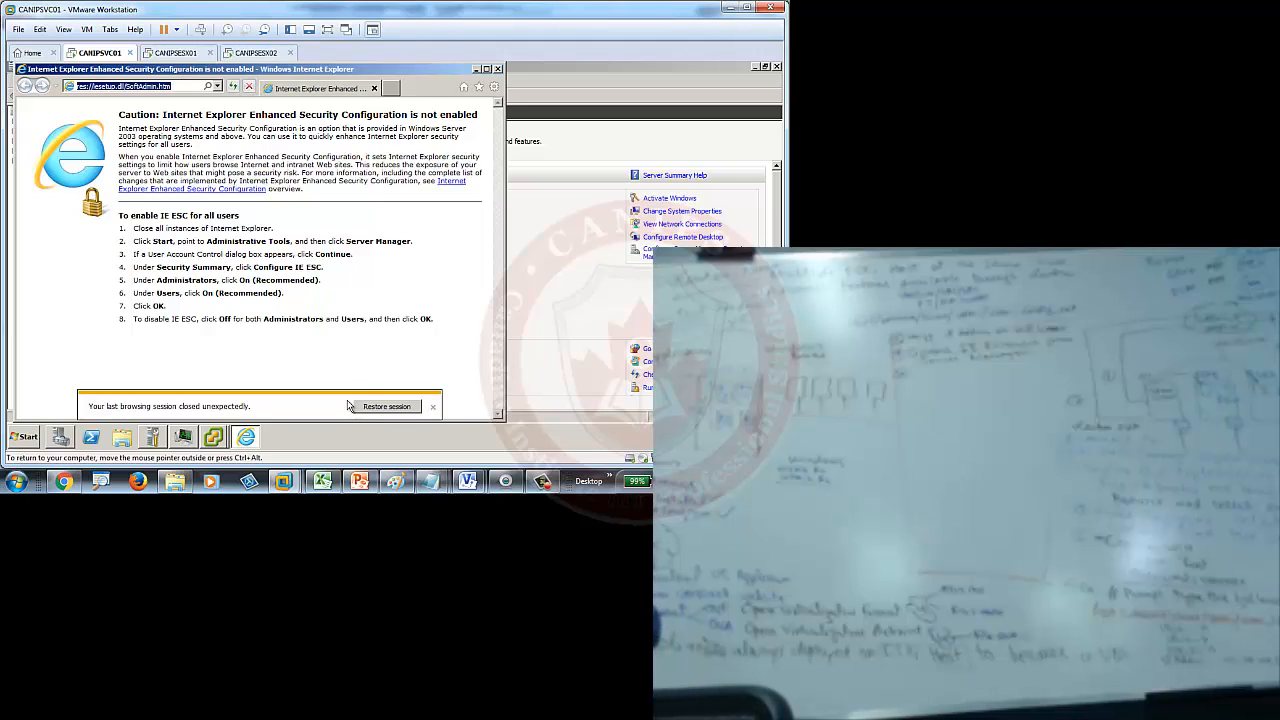
pyautogui.click(205, 443)
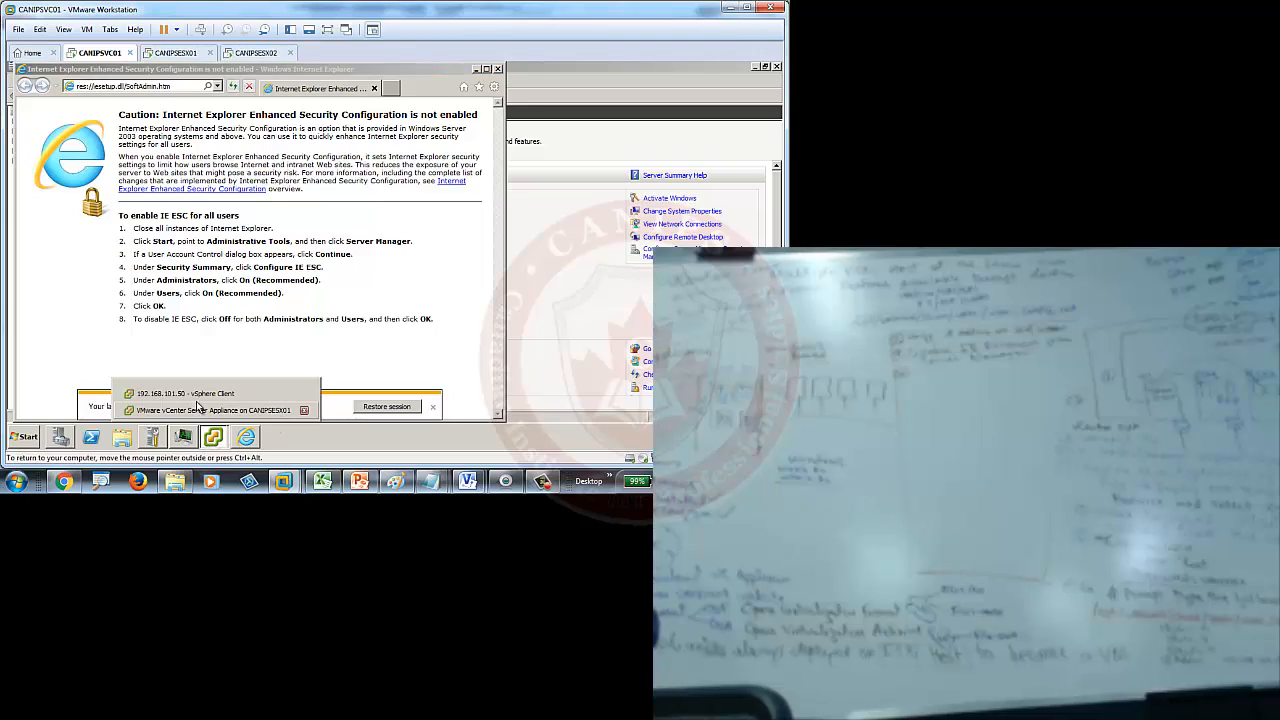
pyautogui.click(200, 410)
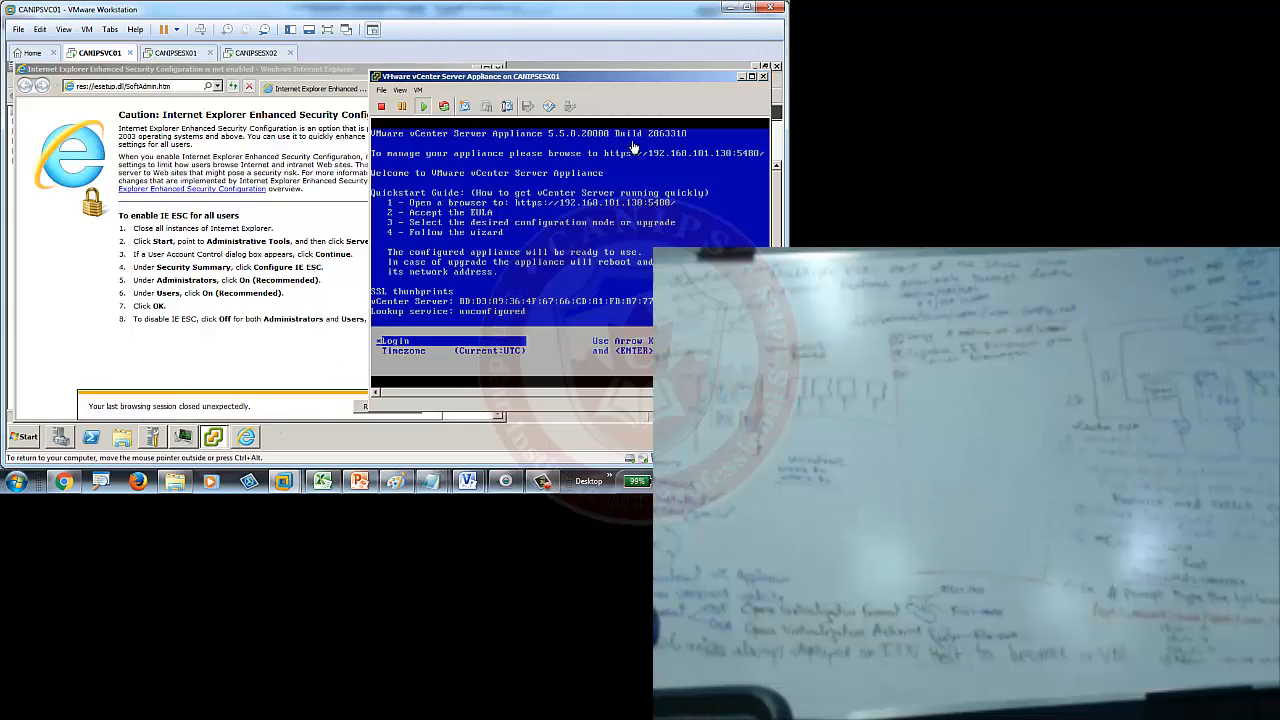